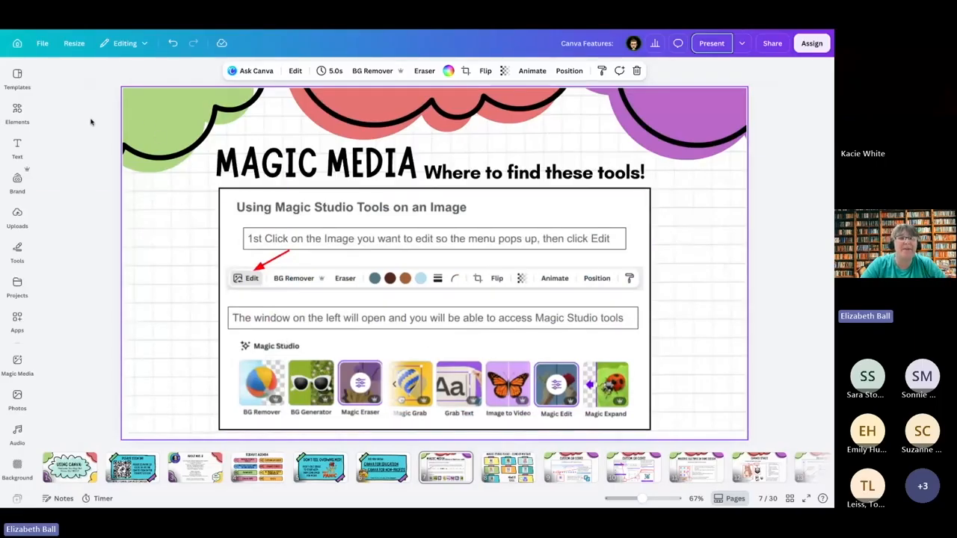
Step: Create a blank Instagram Post (4:5) social media design from the home page and show the elements library
click(17, 46)
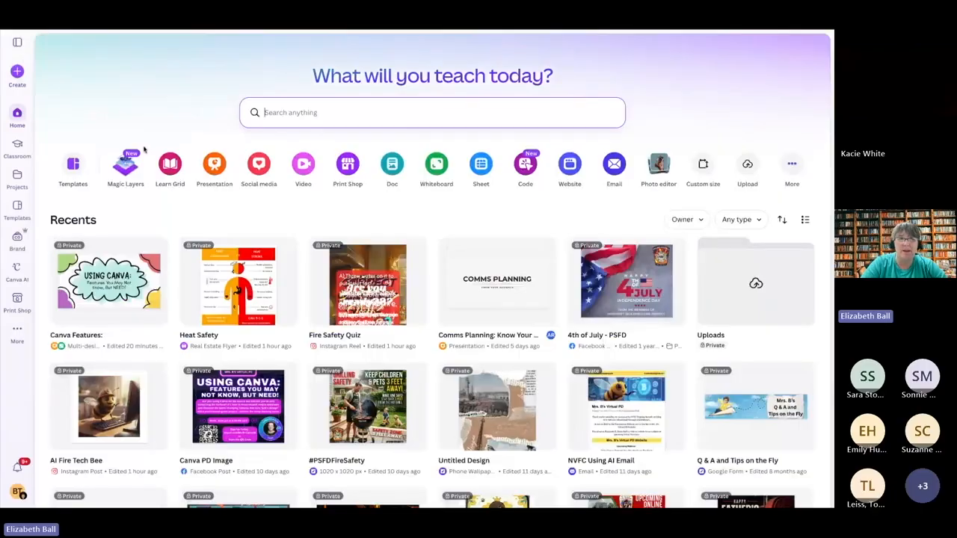
click(259, 164)
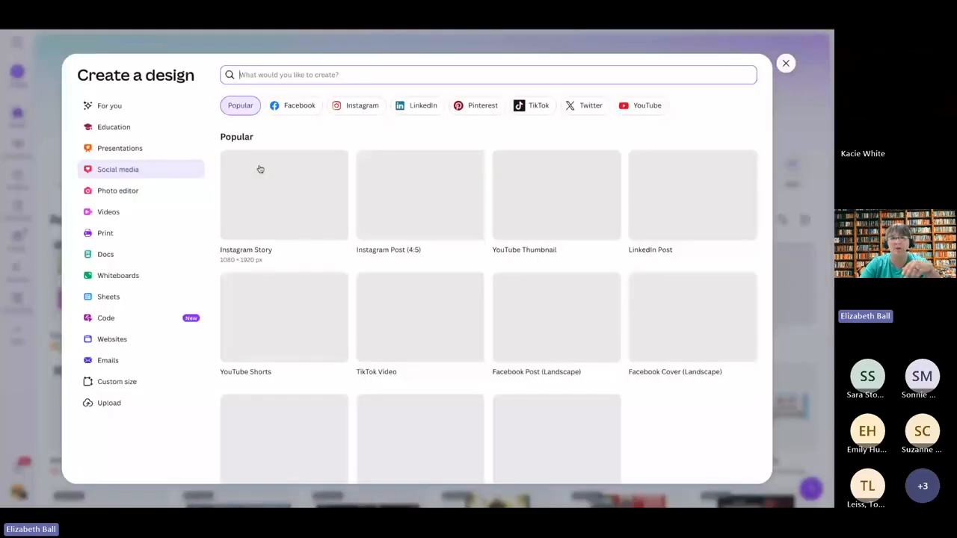
click(416, 211)
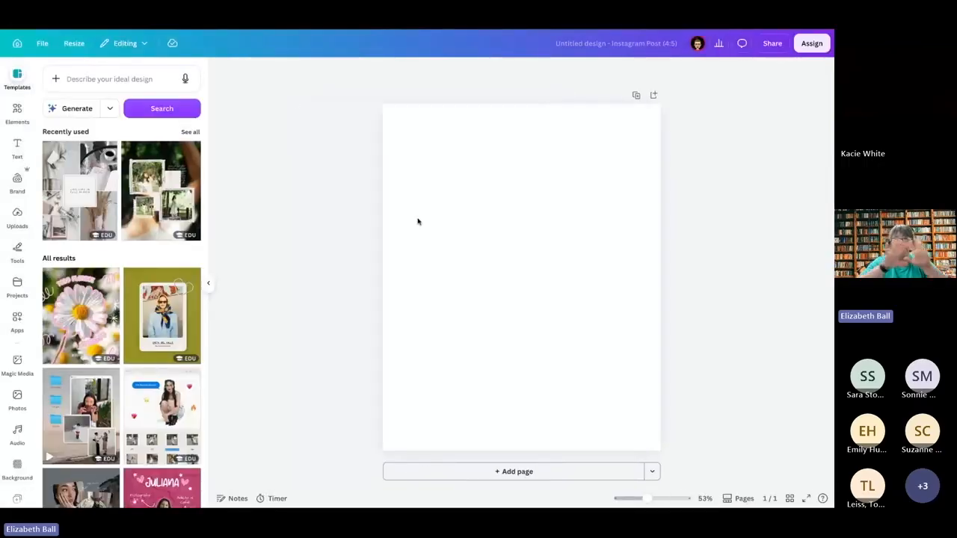
click(17, 110)
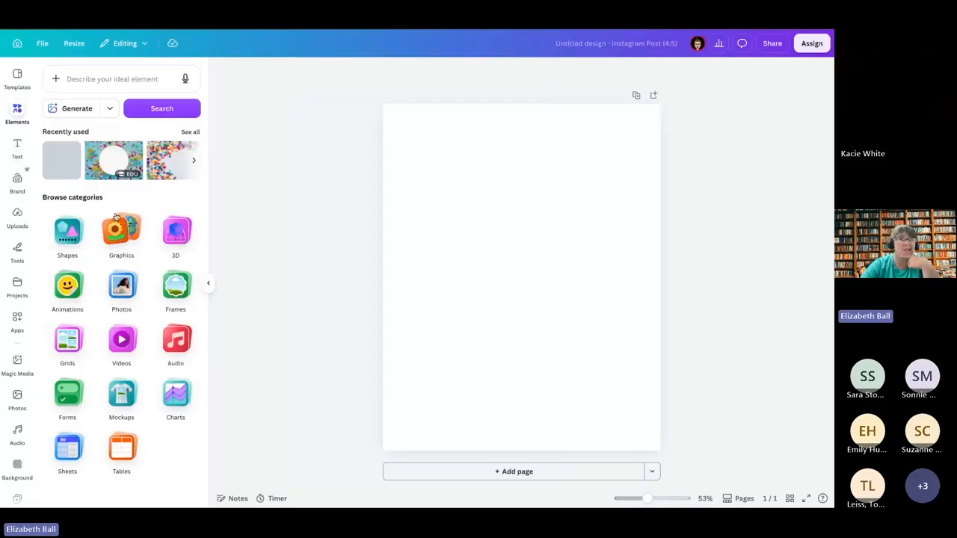
Step: Switch to Gemini and begin a prompt with "Create an image for a social media post for heat safety for older adults."
click(317, 30)
click(321, 269)
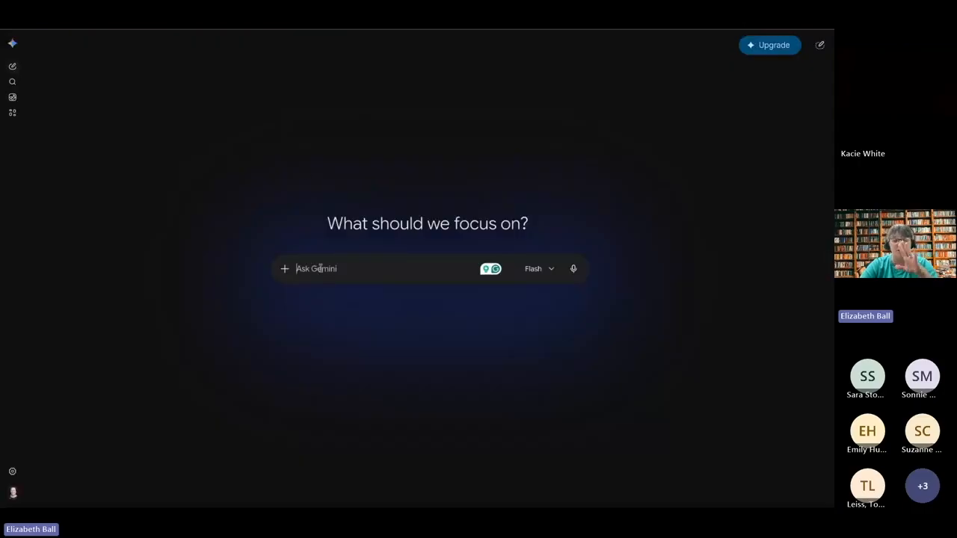
text(Create an image)
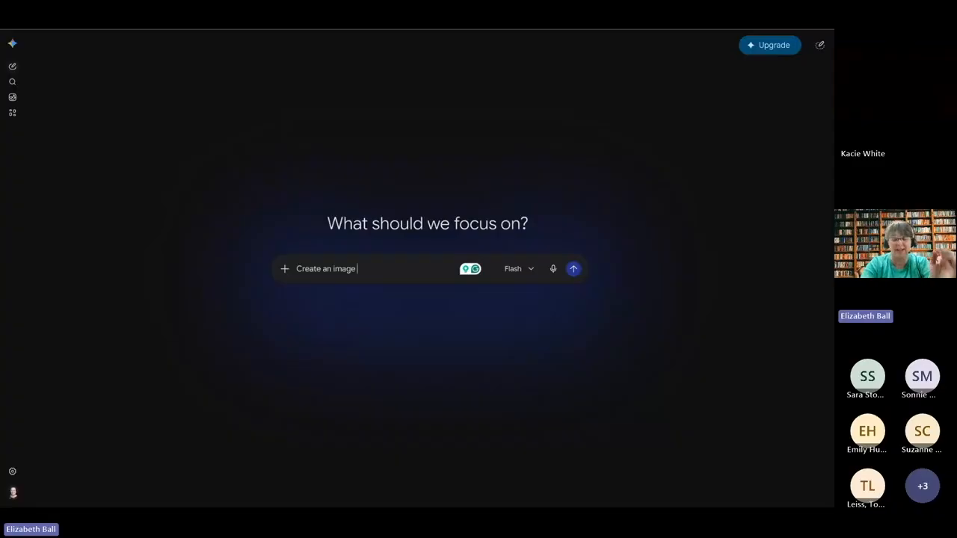
text(for a soci)
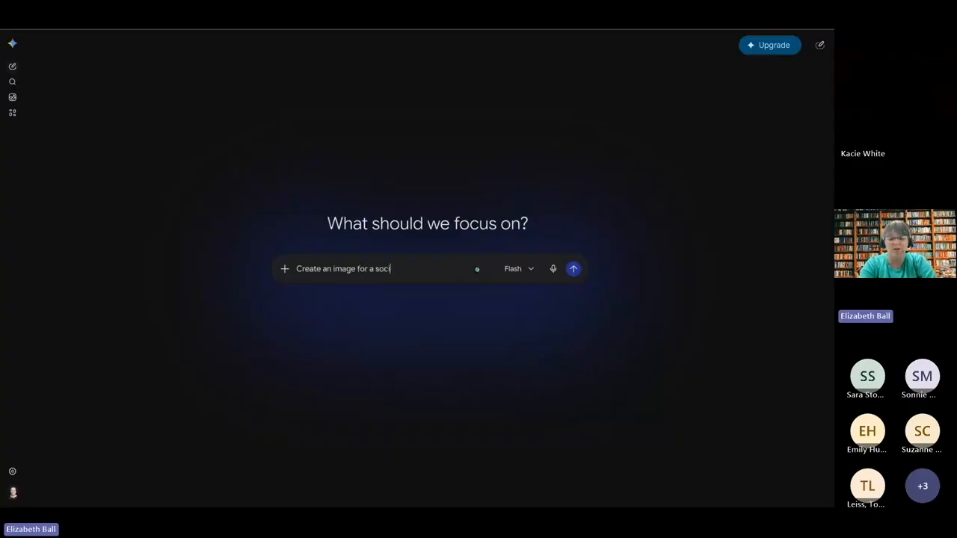
text(al media po)
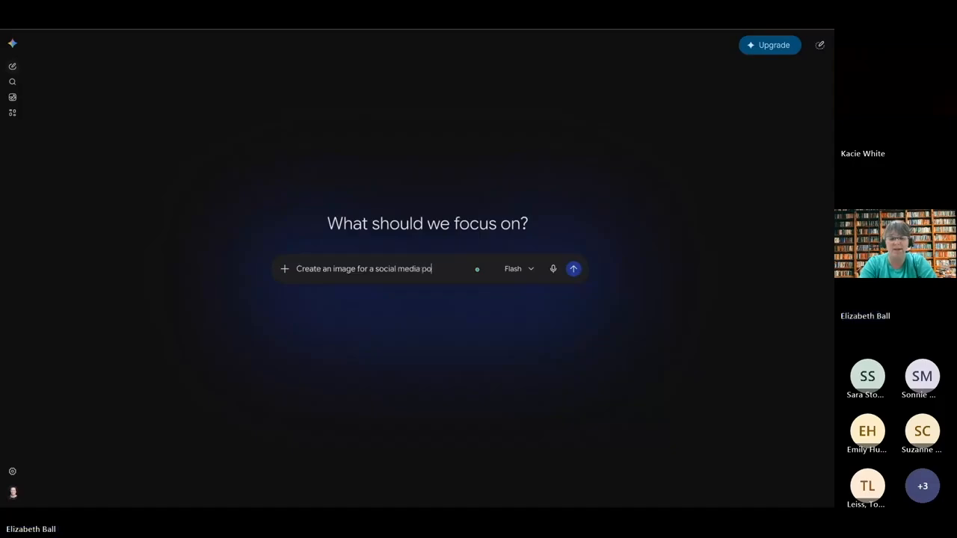
text(st for)
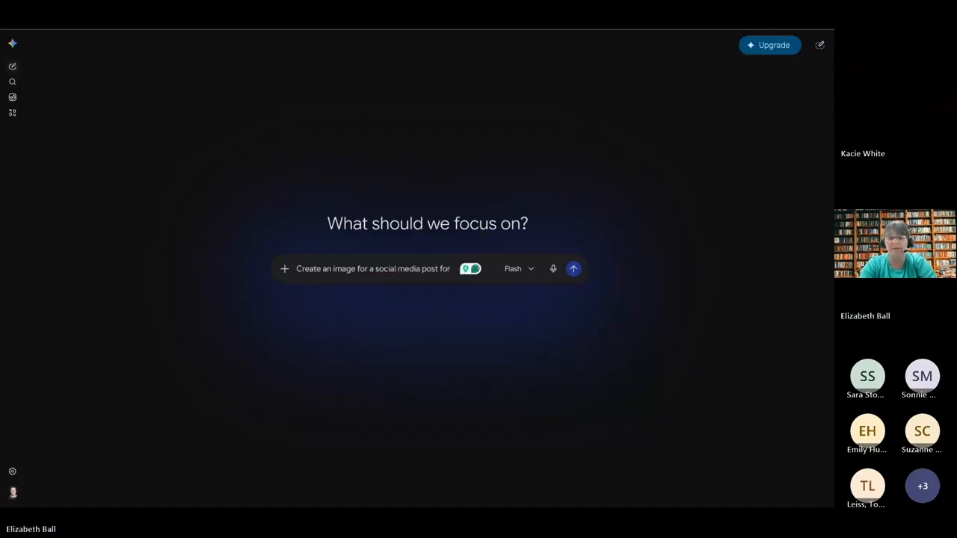
text( heat safet)
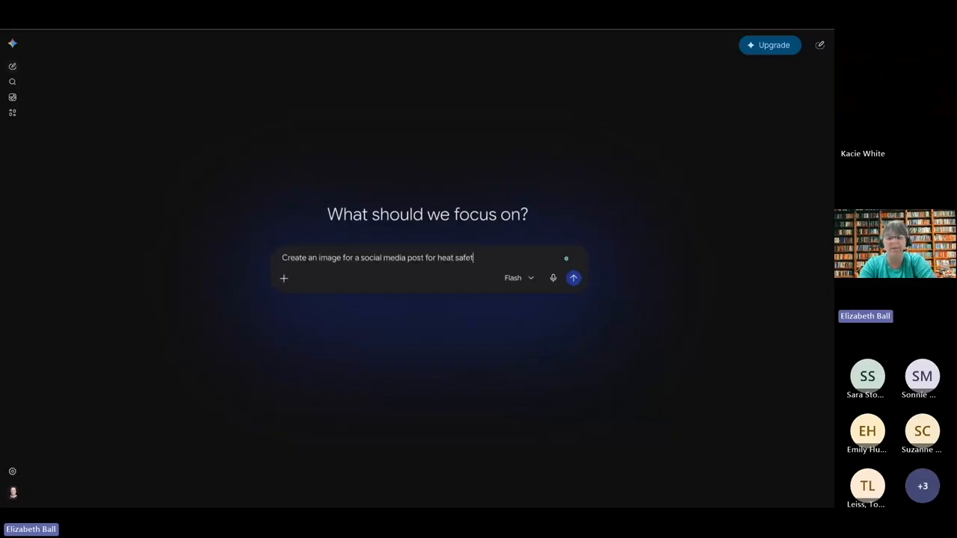
text(y for the)
key(BackSpace)
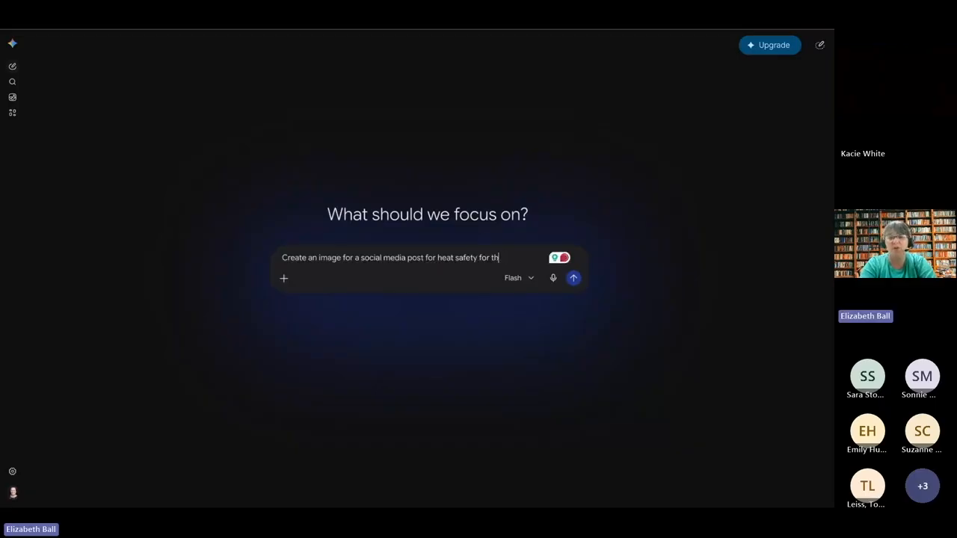
key(BackSpace)
key(BackSpace)
text(older adul)
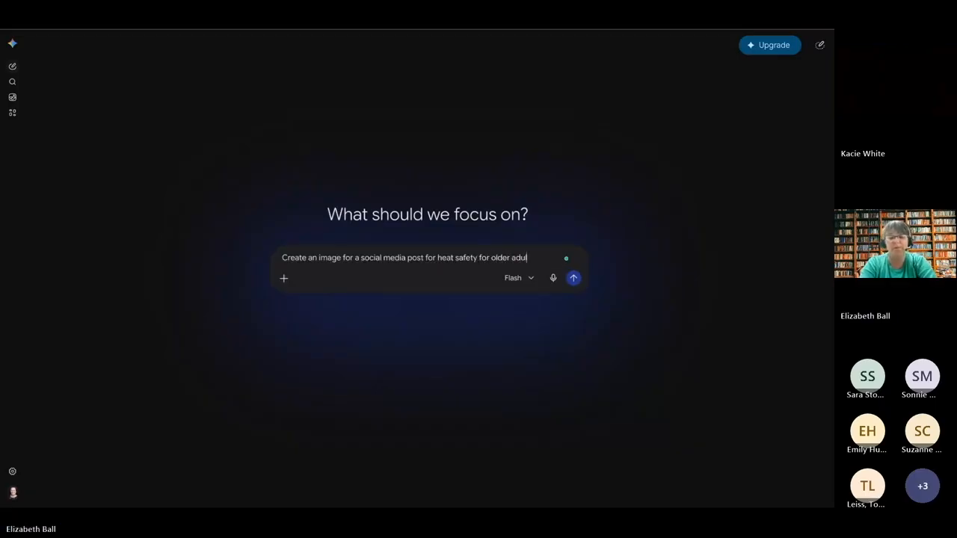
text(ts. Include)
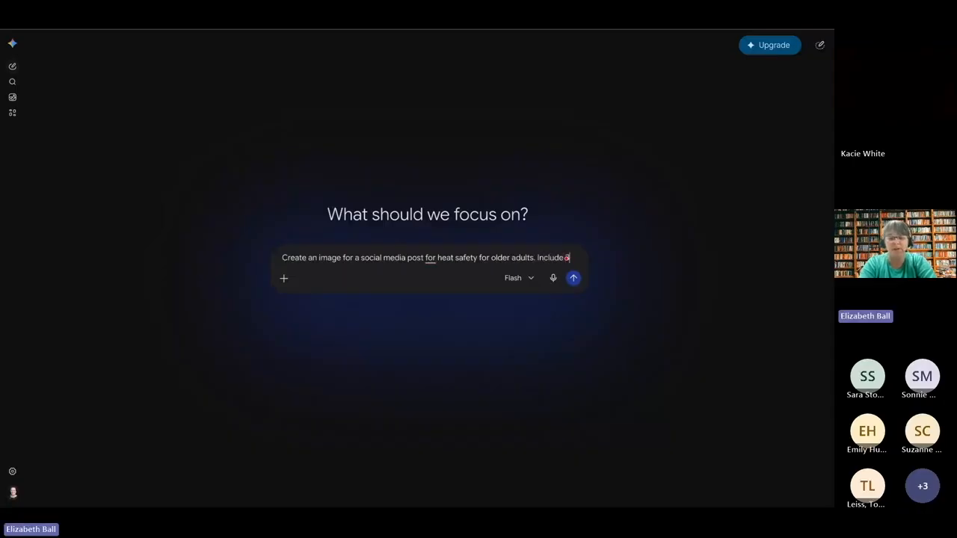
text( 3 tips for )
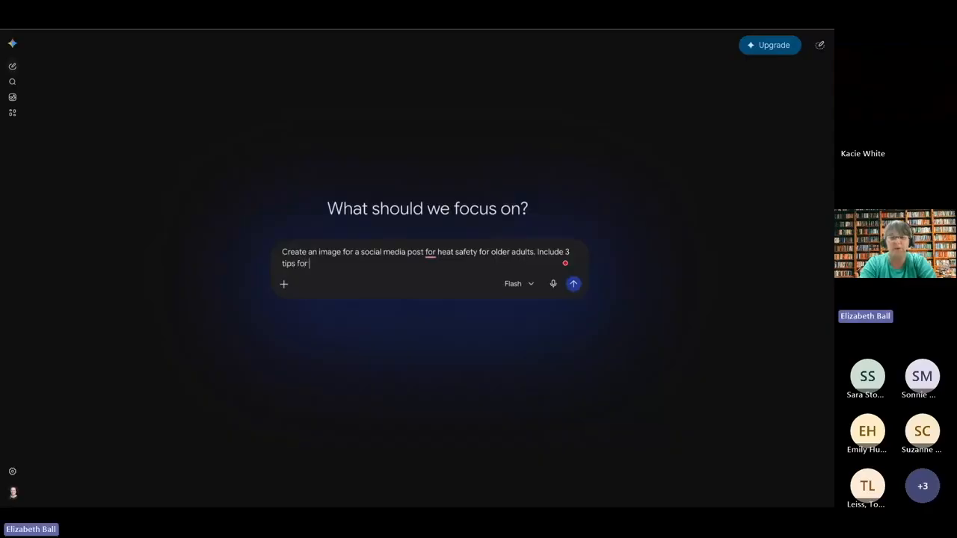
text(sta)
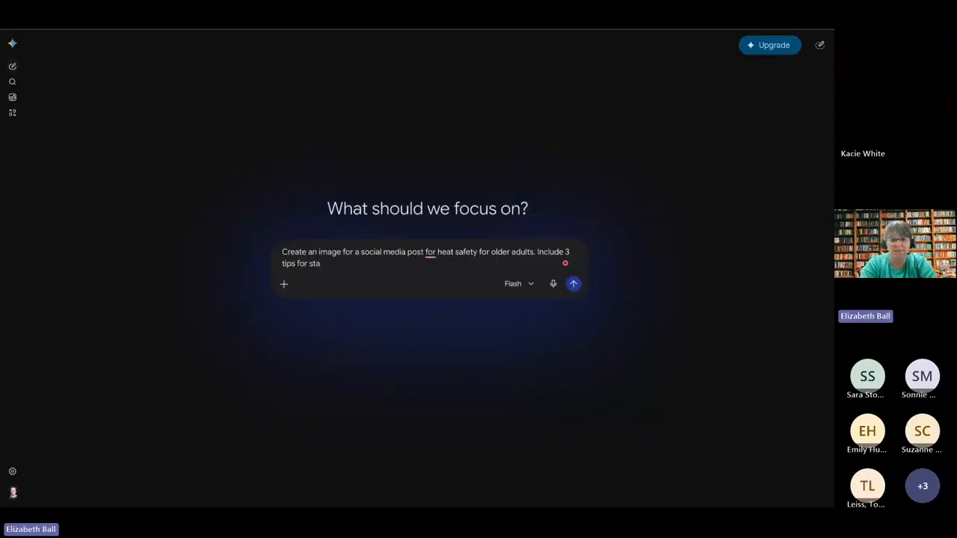
text(ying )
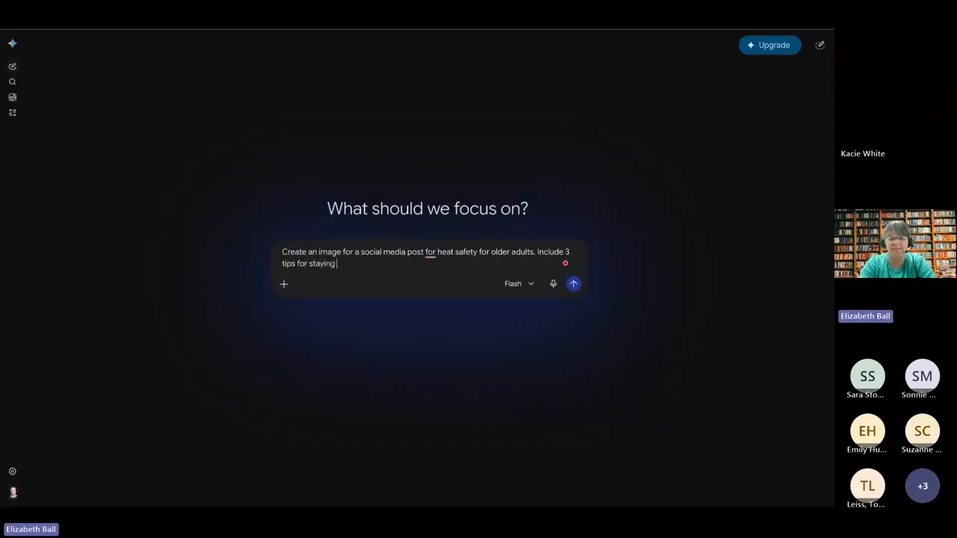
text(safe in th)
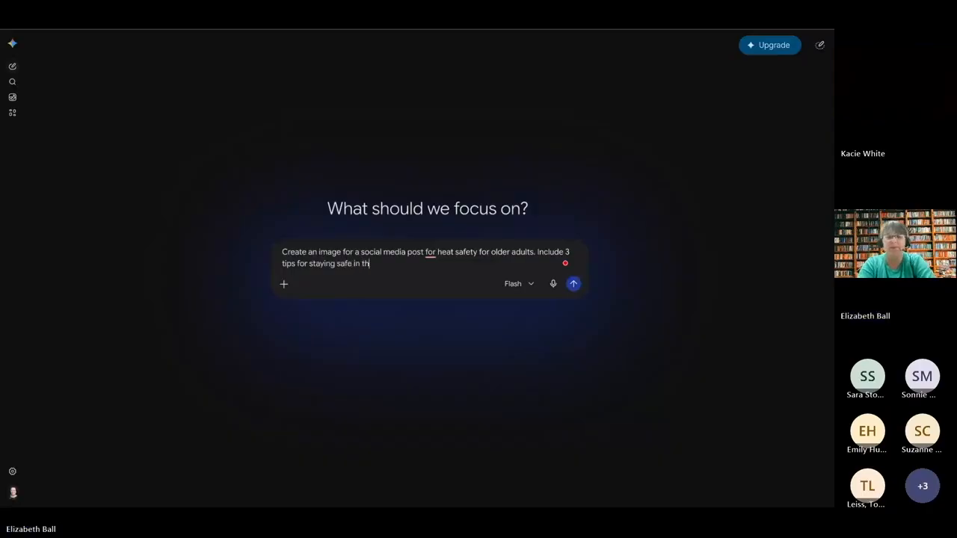
text(e heat o)
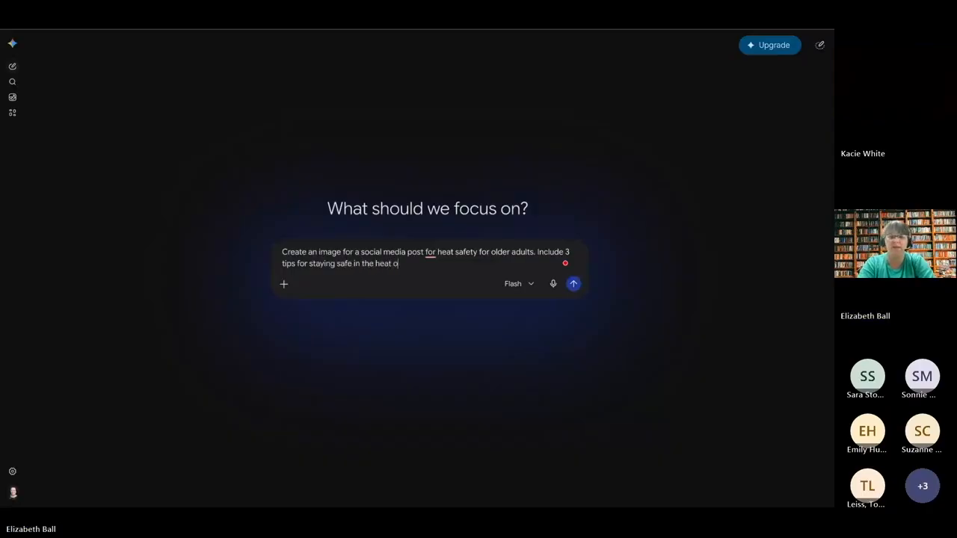
text(n the image)
Step: Complete the prompt by asking for 3 tips for staying safe in the heat on the image, and submit it
key(Return)
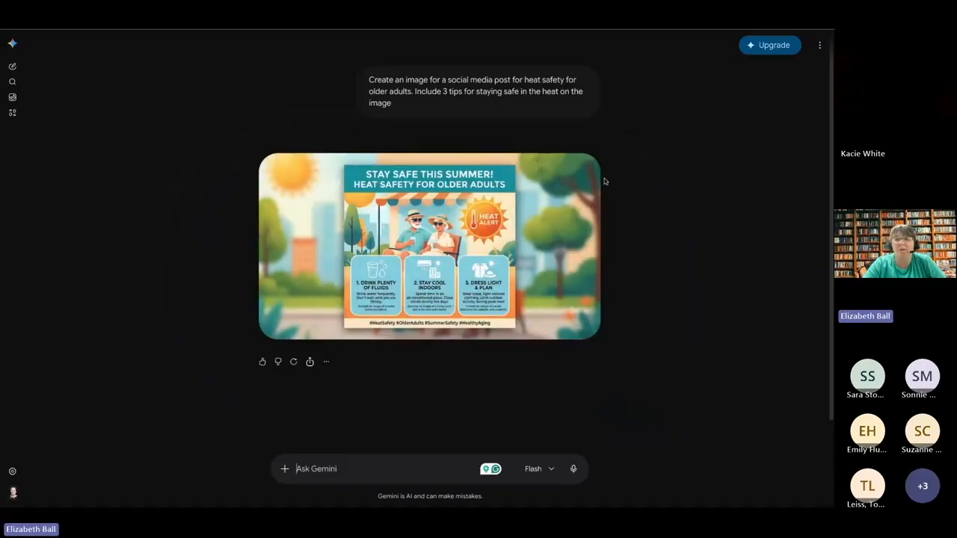
Step: Download the generated heat safety image at full size and place it on the blank Instagram post in Canva
click(587, 168)
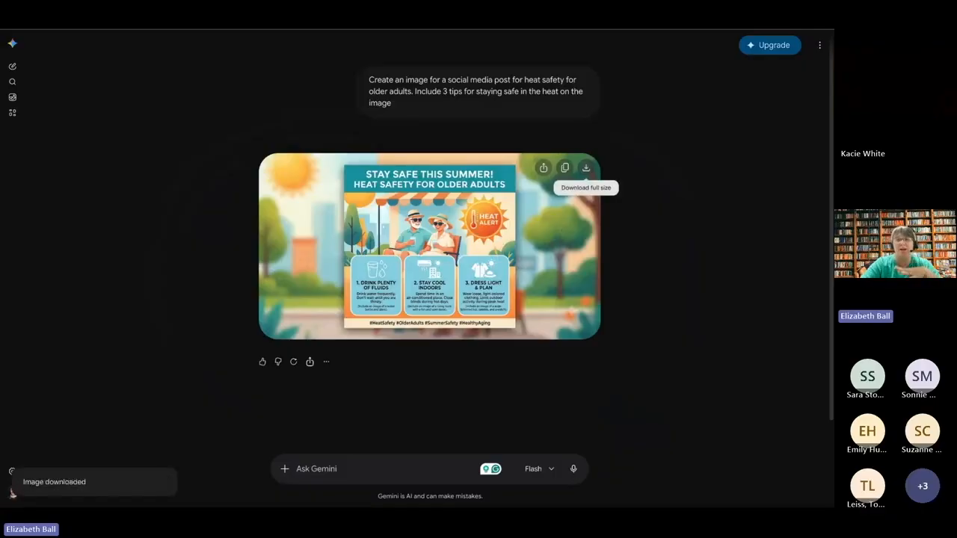
click(415, 31)
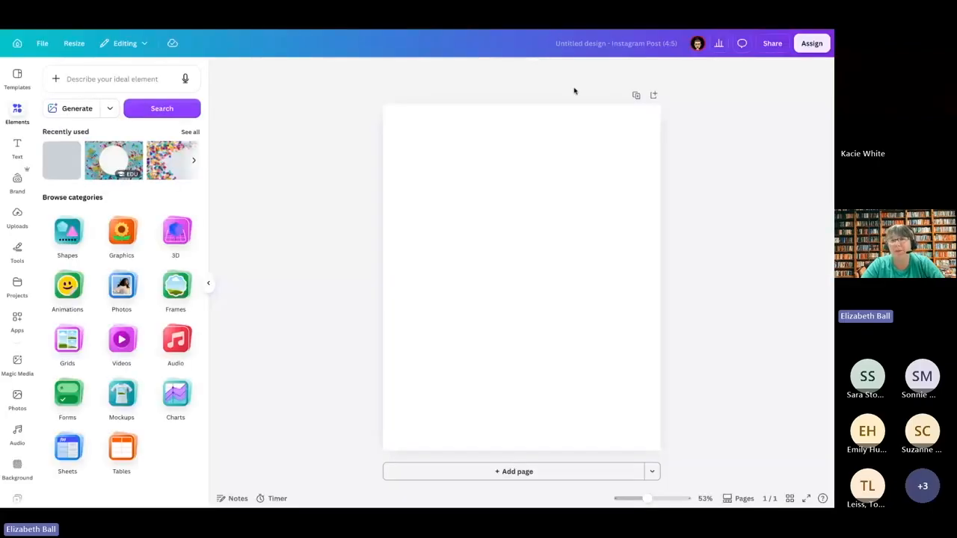
drag(575, 91, 565, 95)
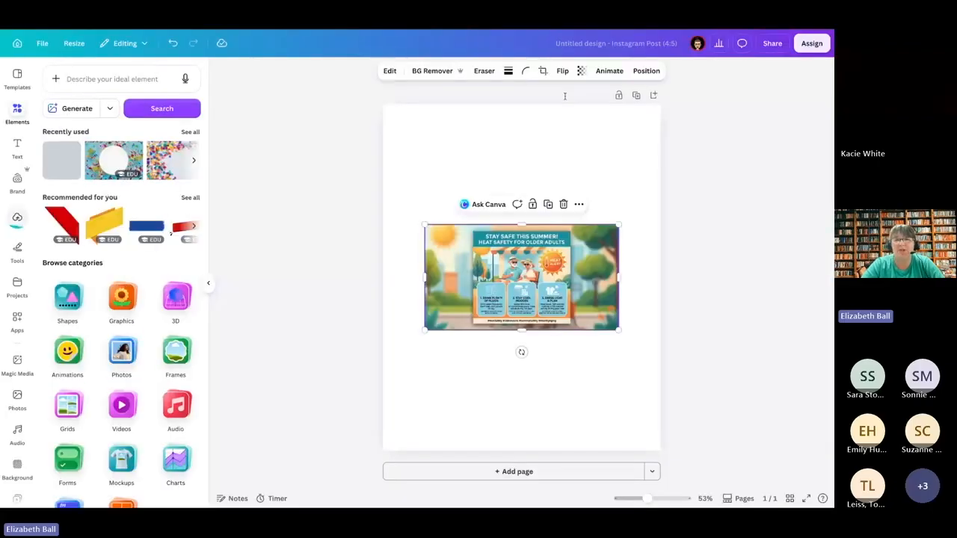
Step: Crop the image to the central heat safety poster, cutting away the blurred park background around it
double_click(447, 260)
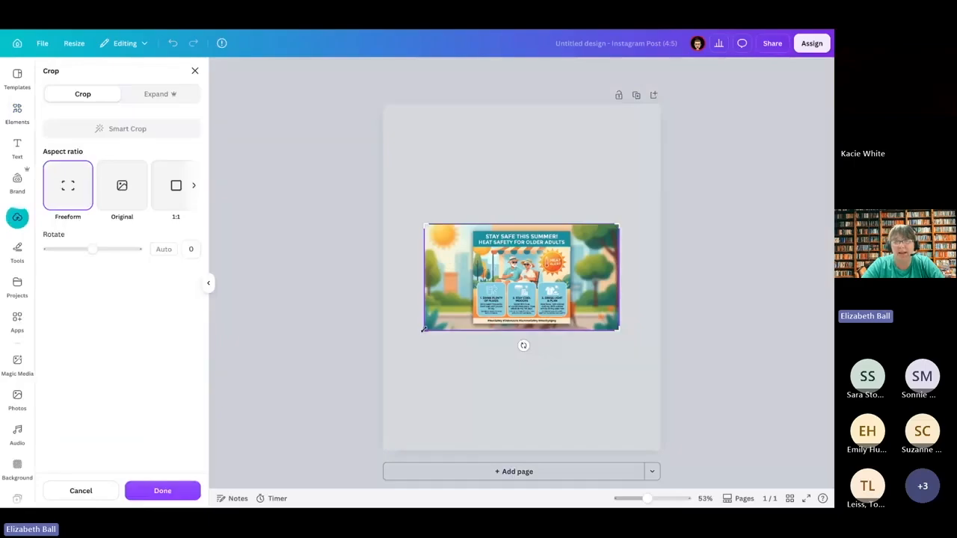
drag(423, 329, 473, 325)
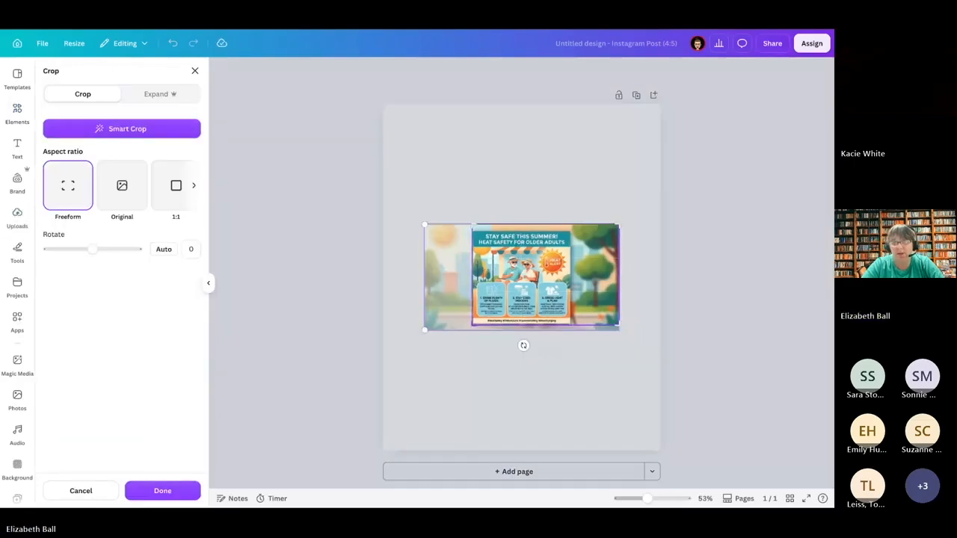
drag(619, 224, 572, 231)
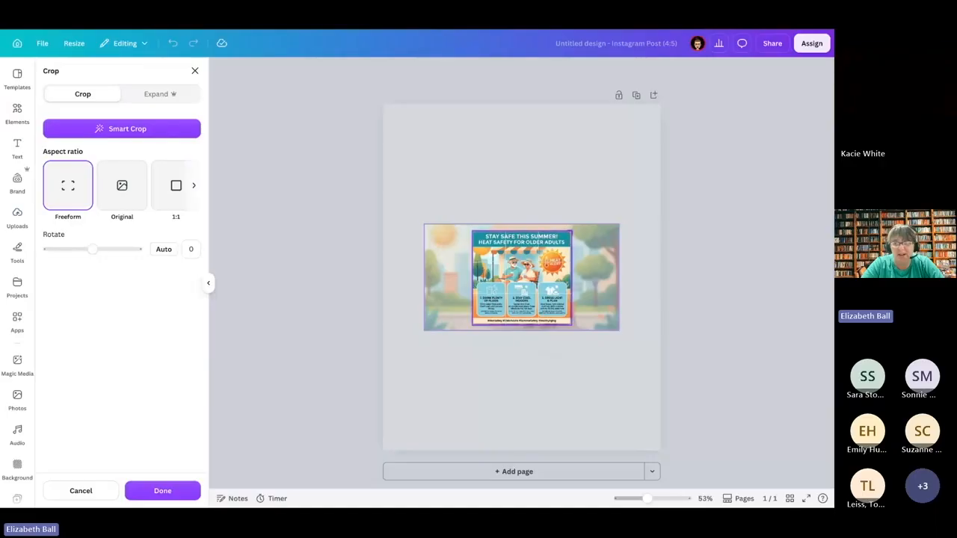
click(707, 221)
mouse_move(571, 232)
mouse_down()
mouse_move(644, 169)
mouse_move(572, 236)
mouse_up()
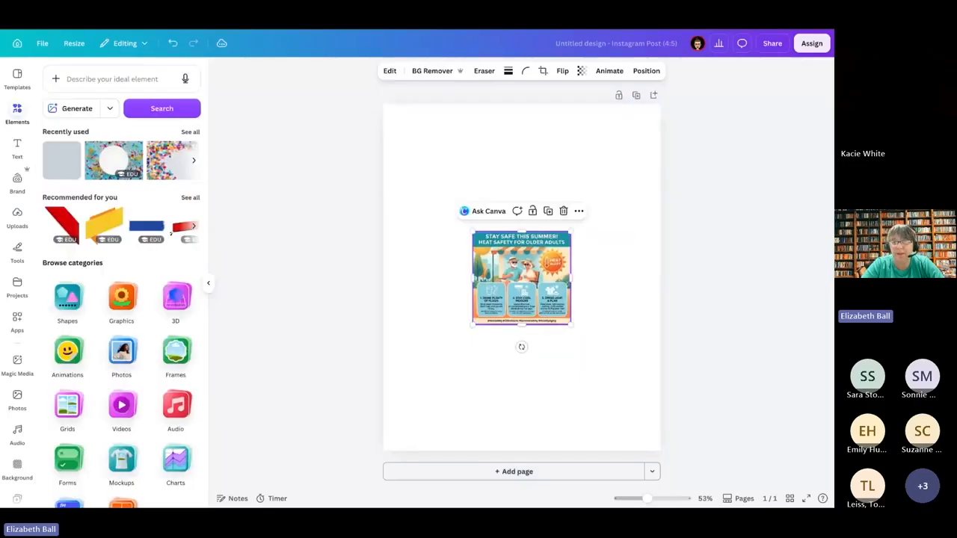
Step: Enlarge the cropped heat safety poster to nearly the full width of the page and deselect it
click(593, 222)
click(566, 235)
drag(566, 232, 661, 148)
drag(472, 325, 386, 407)
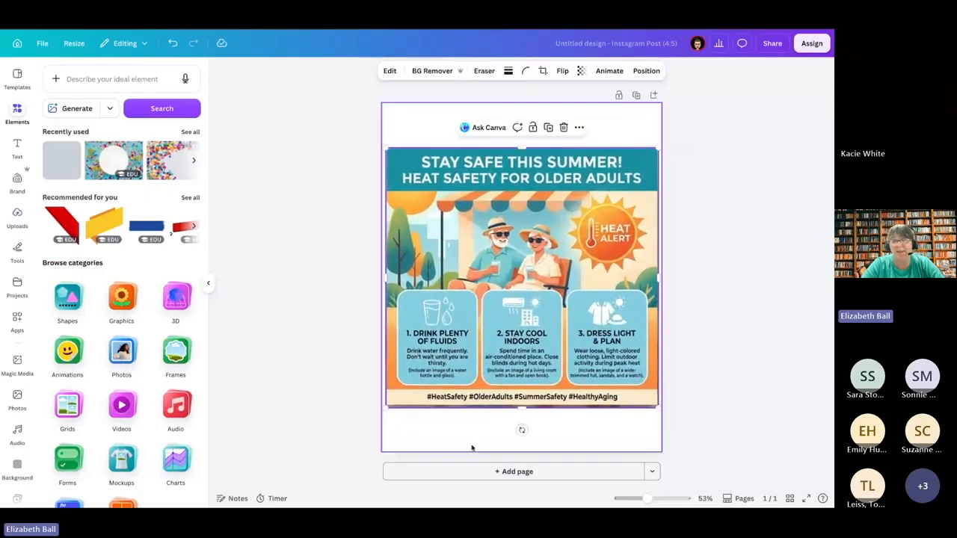
click(476, 447)
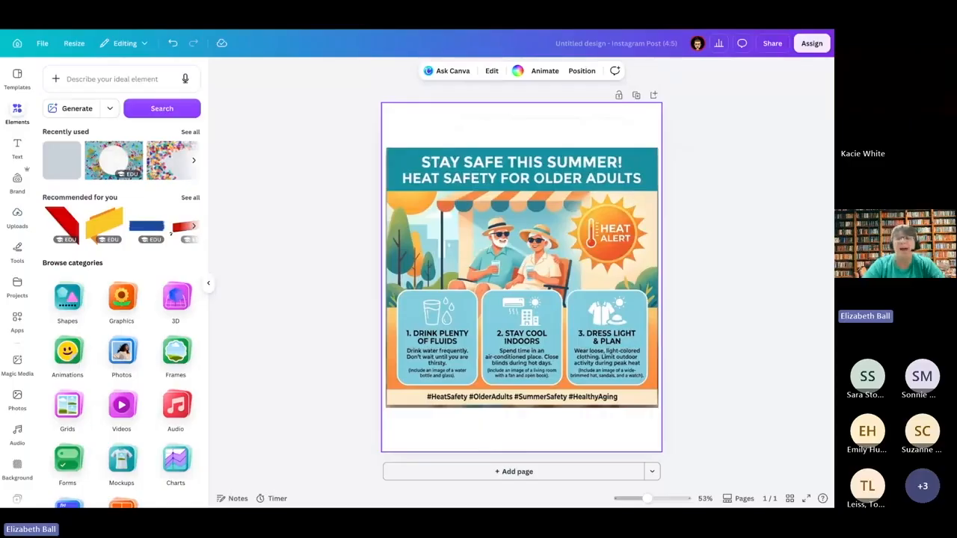
click(618, 131)
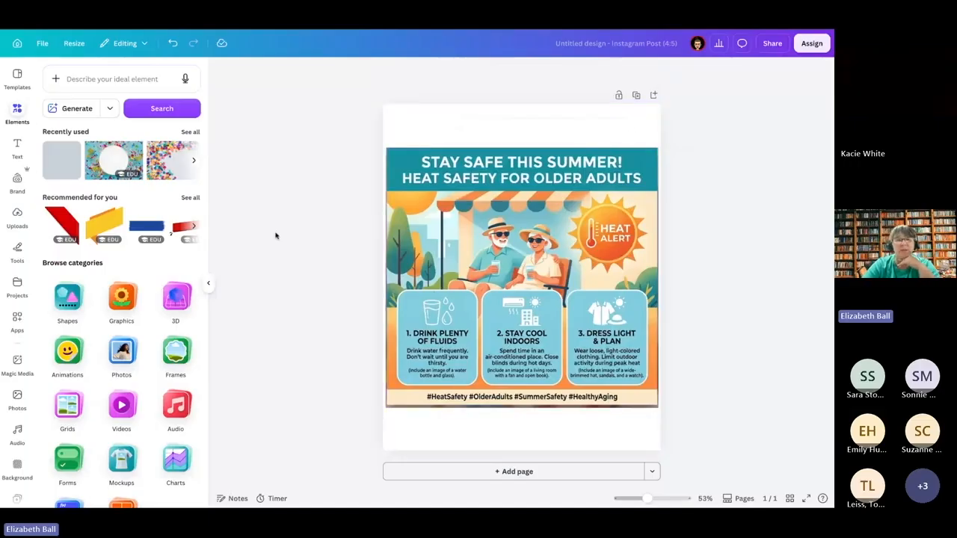
Step: Open the full list of image editing tools for the heat safety poster
click(426, 201)
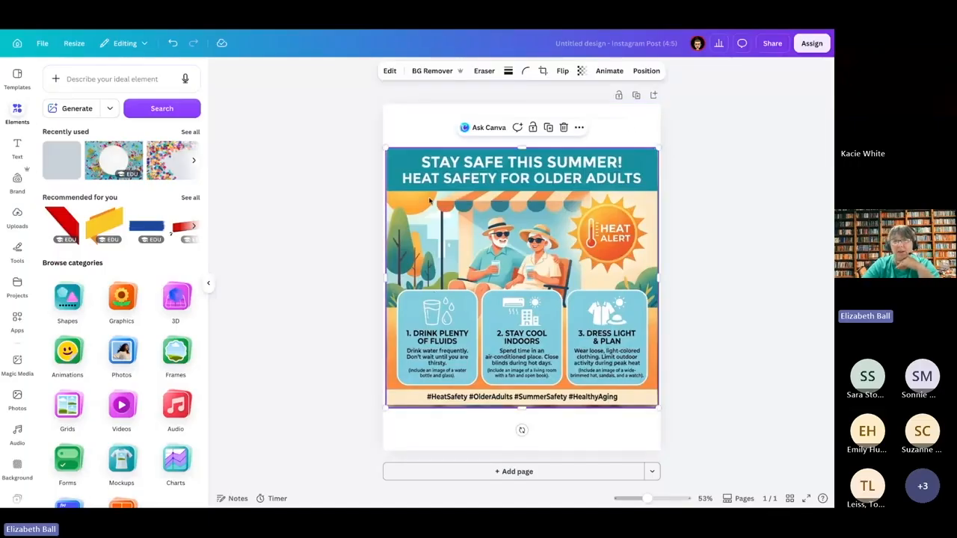
click(390, 71)
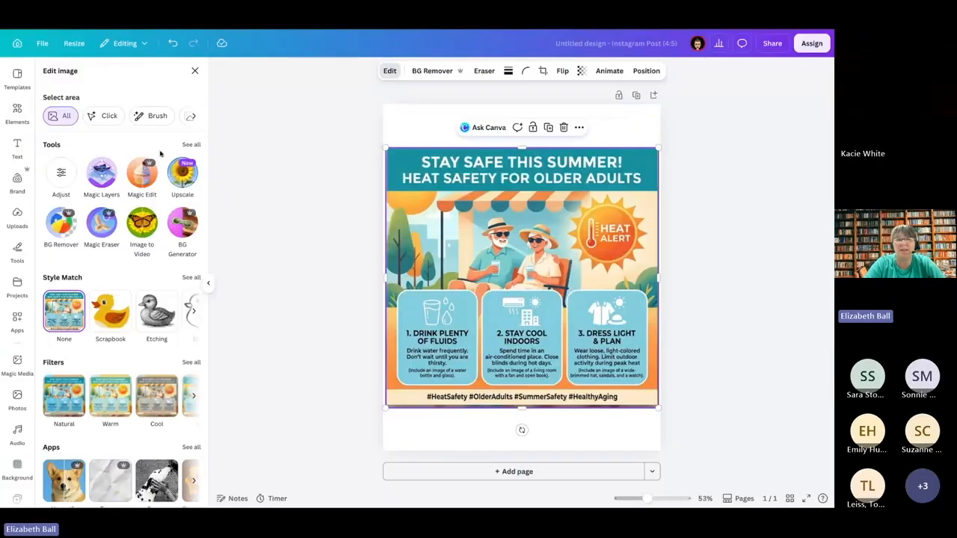
click(192, 144)
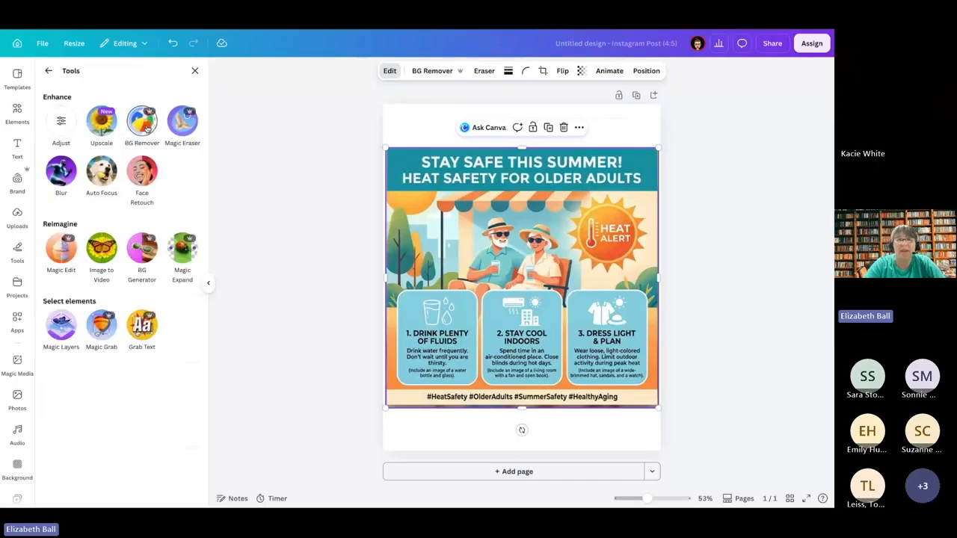
Step: Add a second page and insert the uploaded photo of the firefighter dog mascot giving two thumbs up
click(478, 471)
click(18, 217)
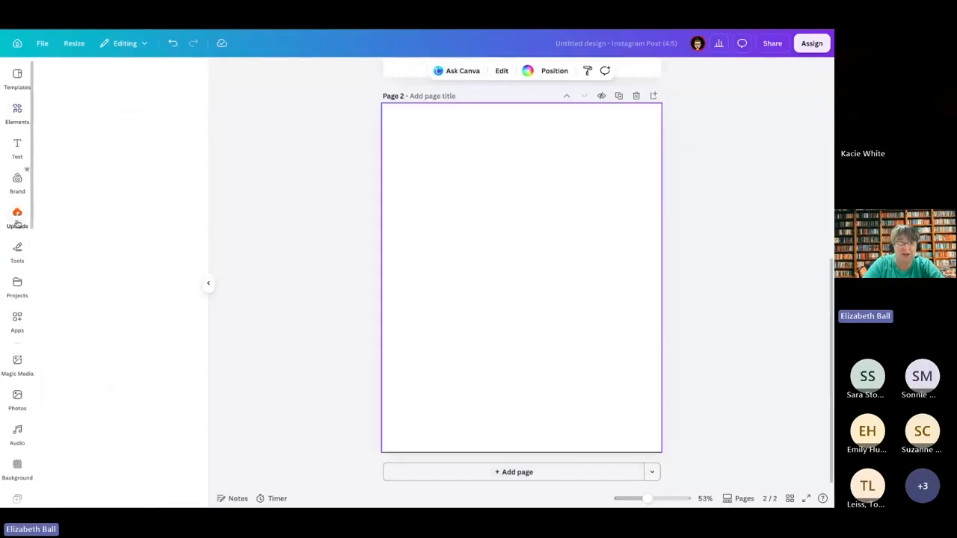
scroll(47, 292, down, 5)
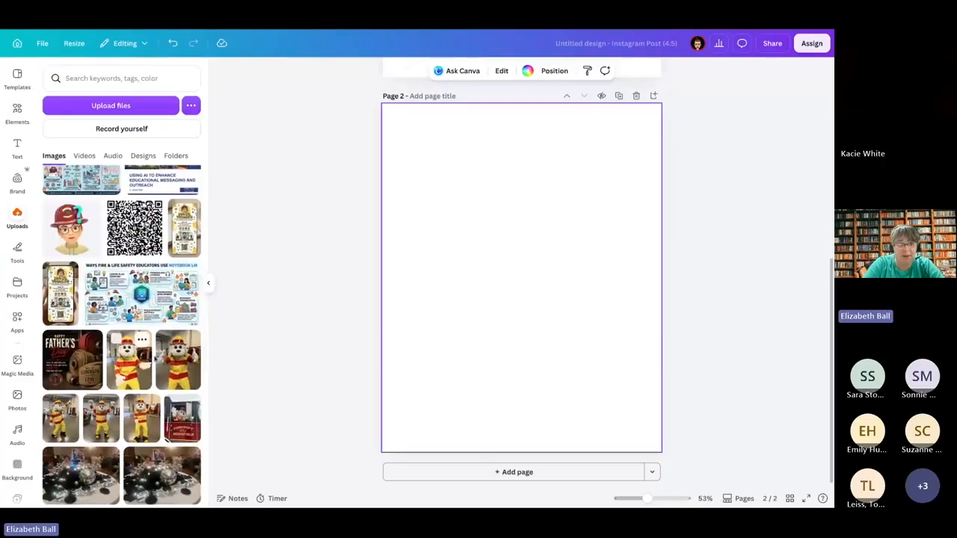
click(169, 360)
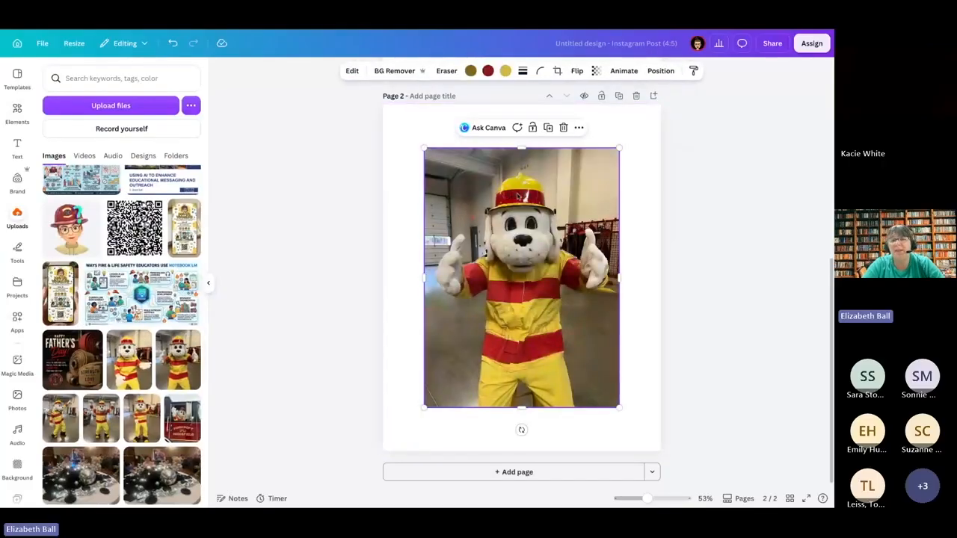
Step: Remove the background from the firefighter dog mascot photo on page 2 with BG Remover
click(350, 71)
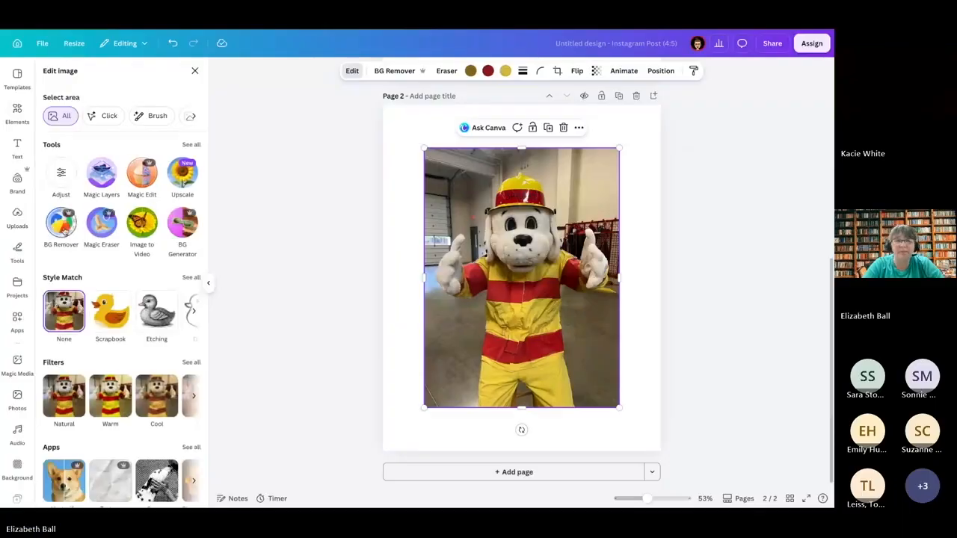
click(63, 230)
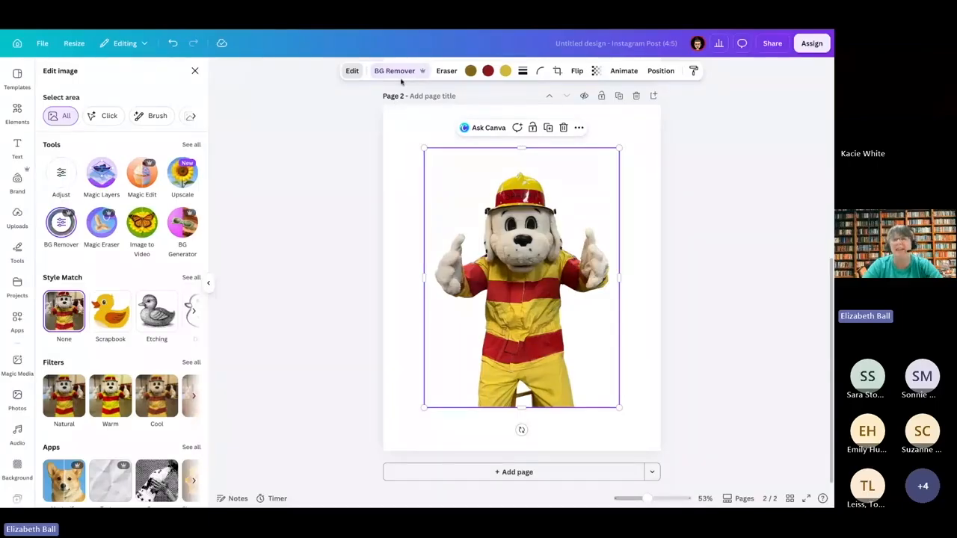
Step: Split the heat safety poster image on page 1 into separate editable elements with Magic Layers and deselect them
scroll(431, 199, up, 5)
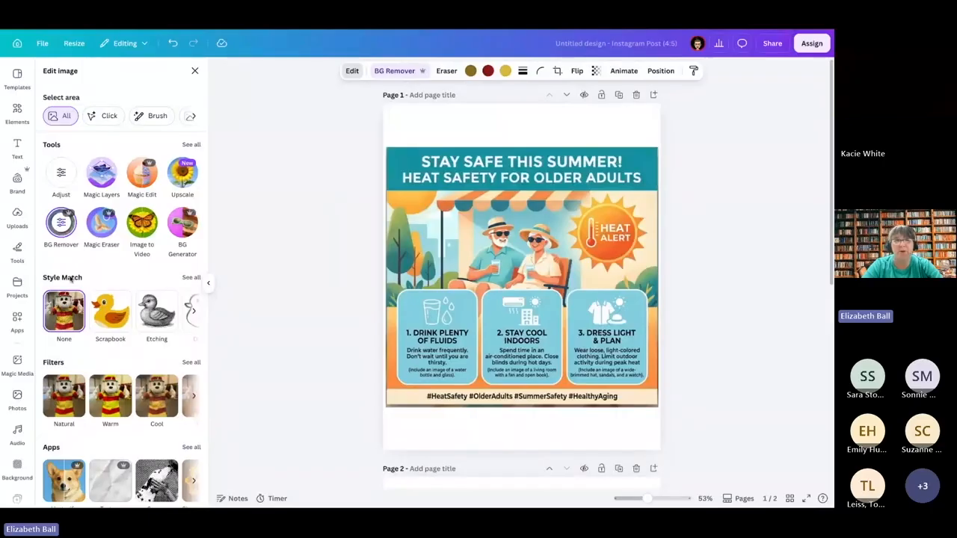
click(494, 179)
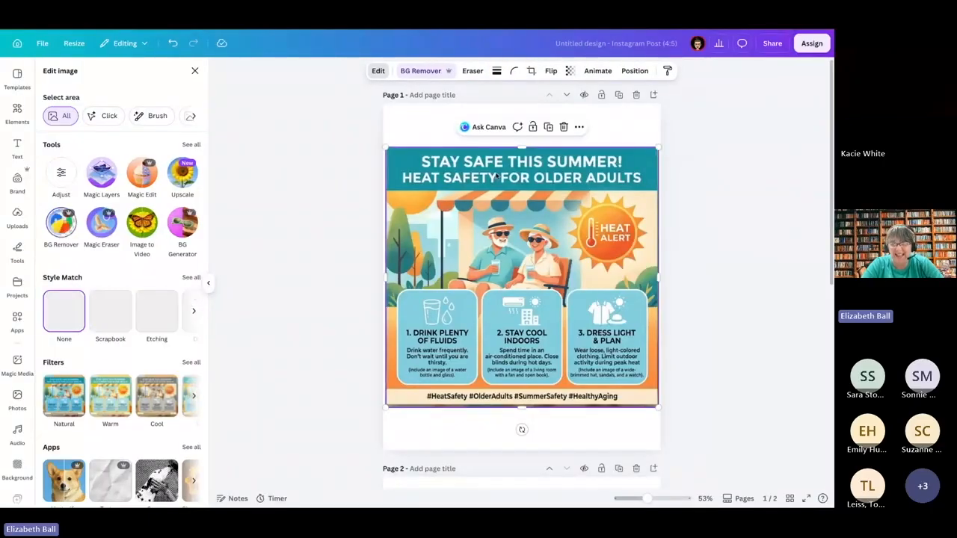
double_click(494, 179)
click(719, 109)
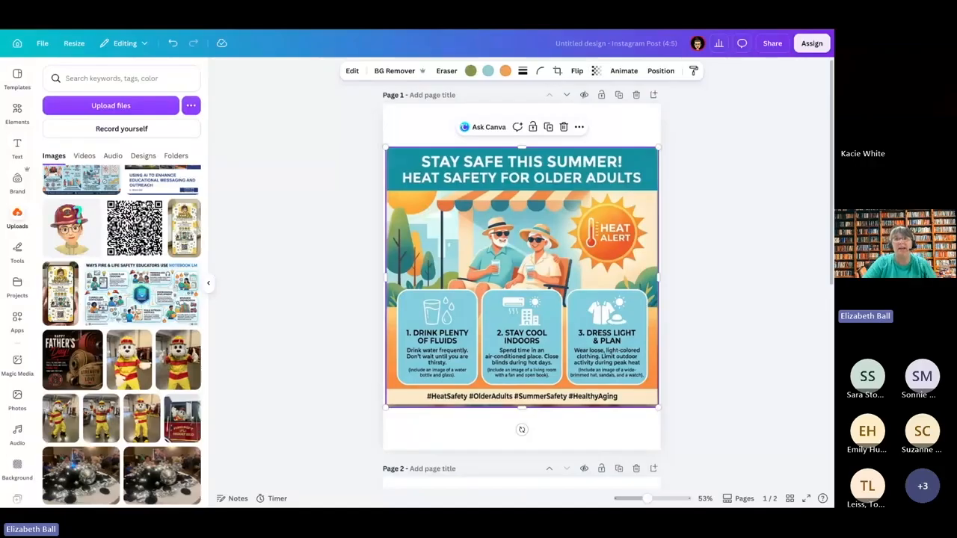
click(351, 71)
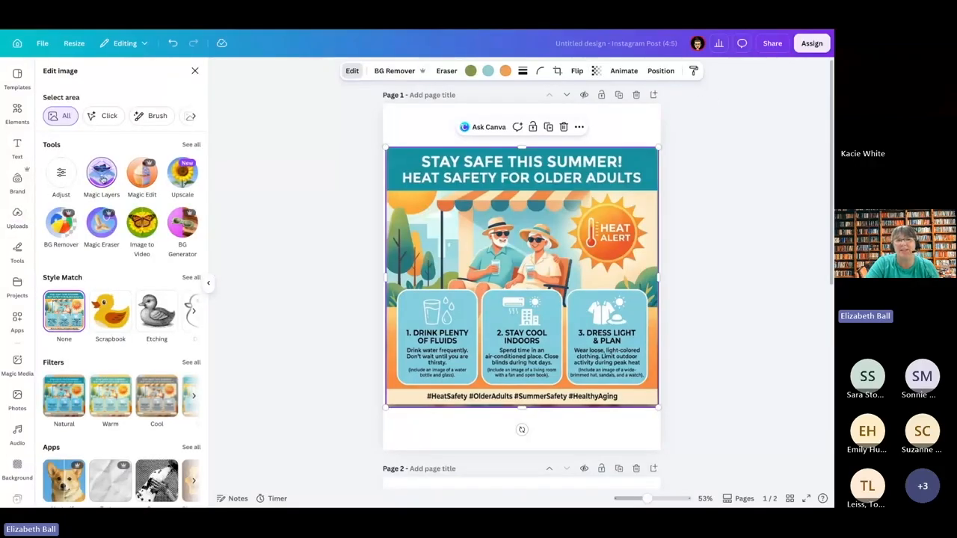
click(100, 172)
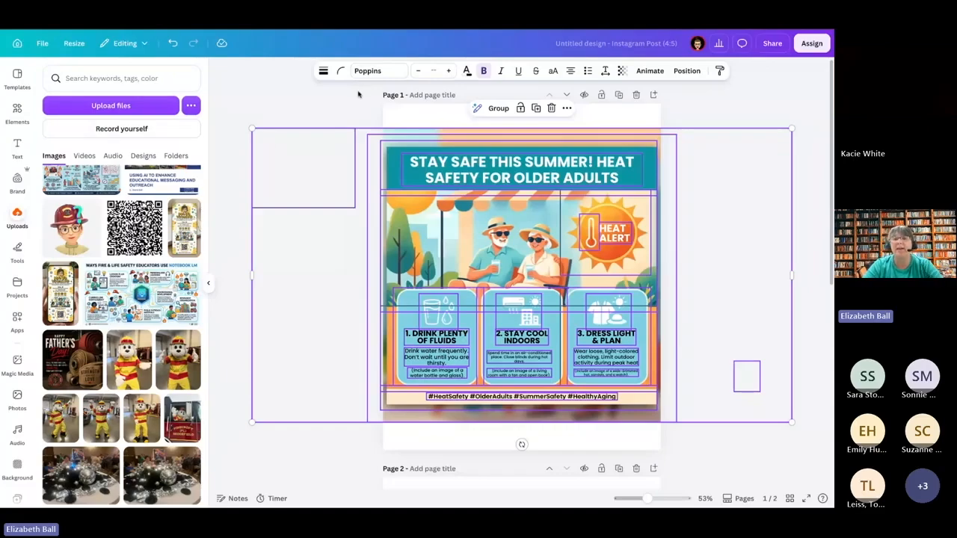
click(339, 227)
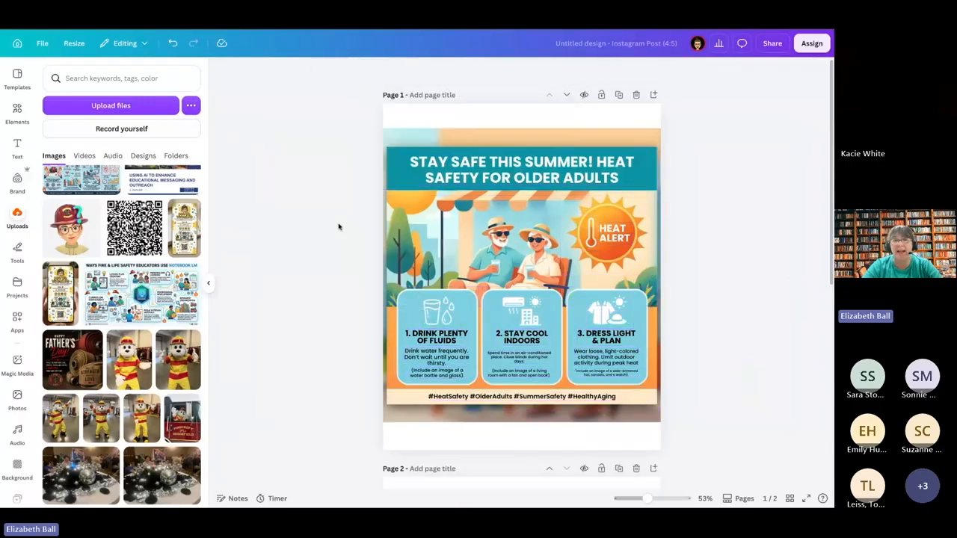
Step: Delete the blurred background image and the shadowed backing layer behind the heat safety poster
click(522, 133)
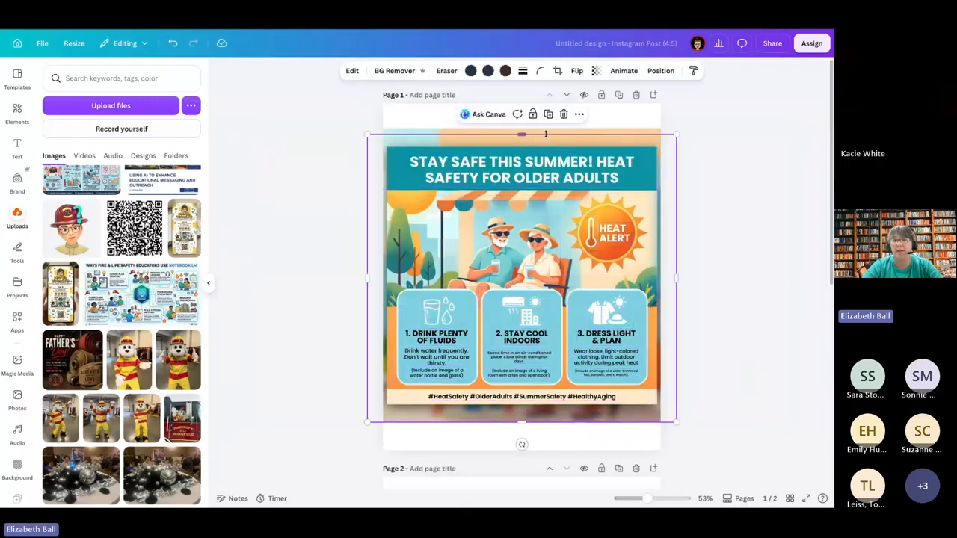
click(642, 132)
key(Delete)
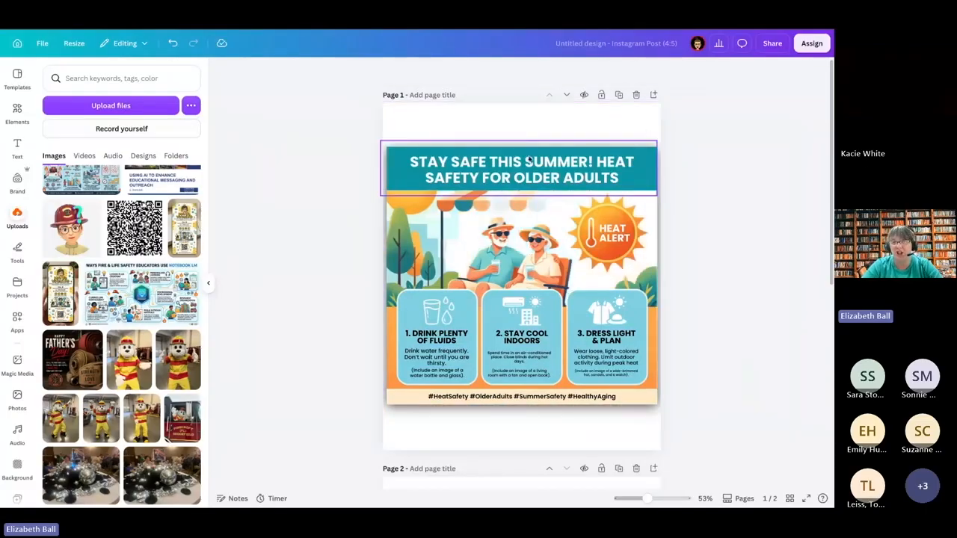
click(658, 240)
key(Delete)
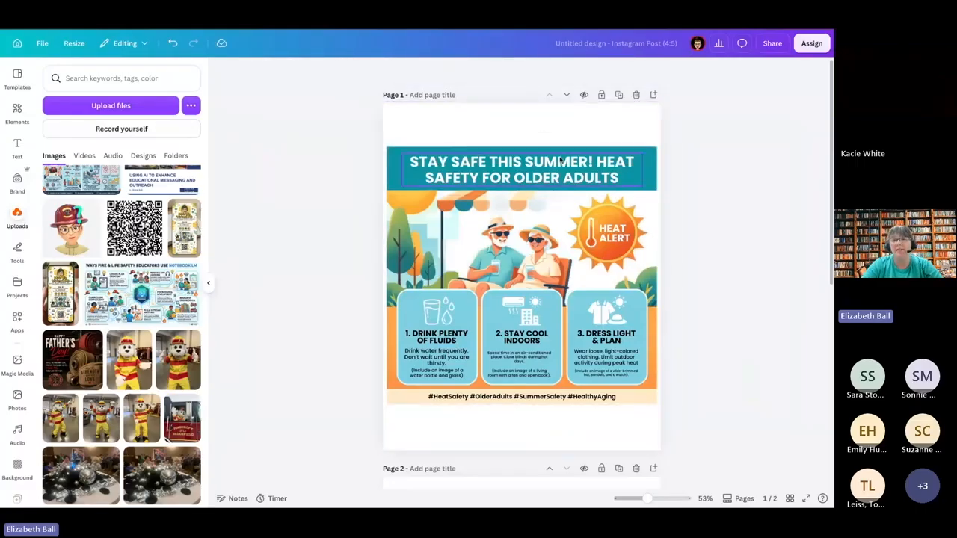
Step: Try adding dummy text to the end of the poster title and erase it again
click(534, 170)
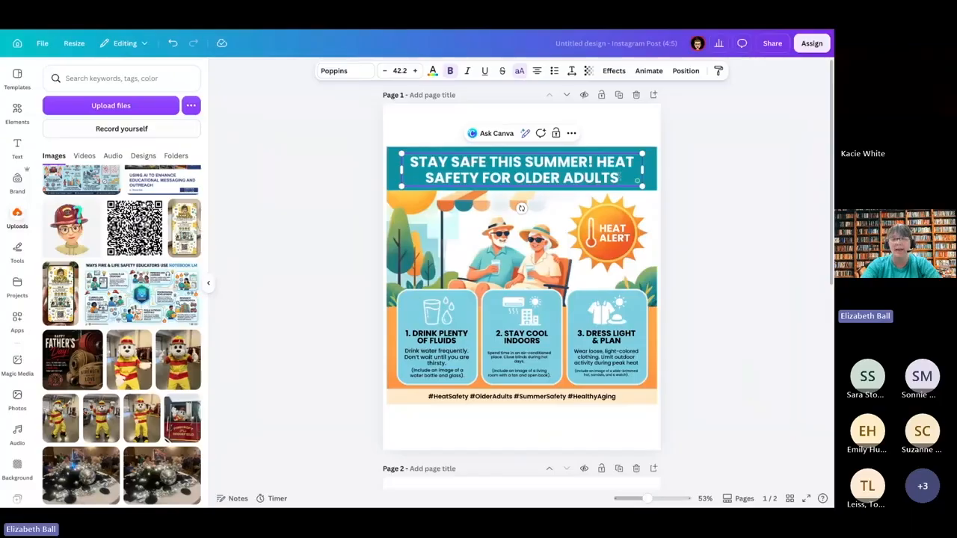
text(ld;ldf l;d'f;sdg)
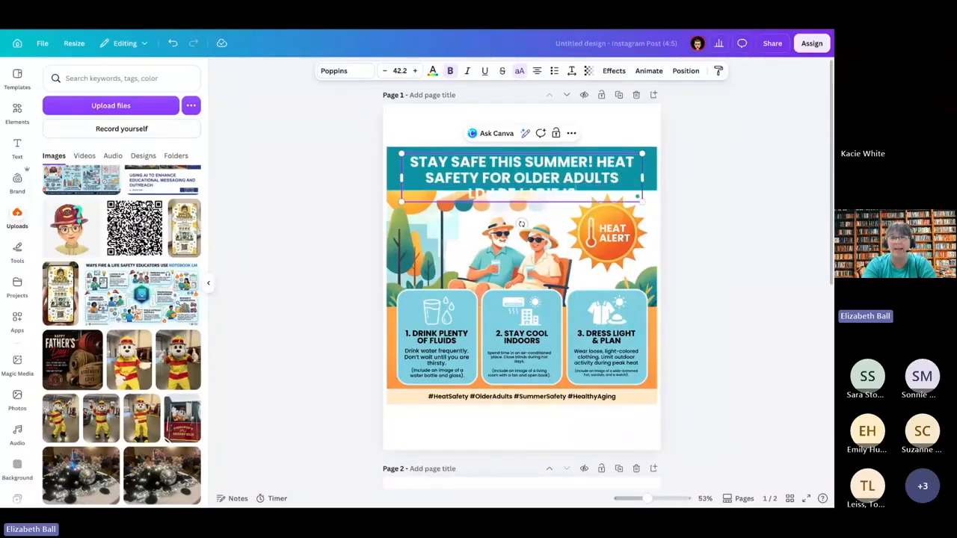
key(BackSpace)
key(BackSpace)
key(BackSpace)
key(BackSpace)
key(BackSpace)
key(BackSpace)
key(BackSpace)
key(BackSpace)
key(BackSpace)
key(BackSpace)
key(BackSpace)
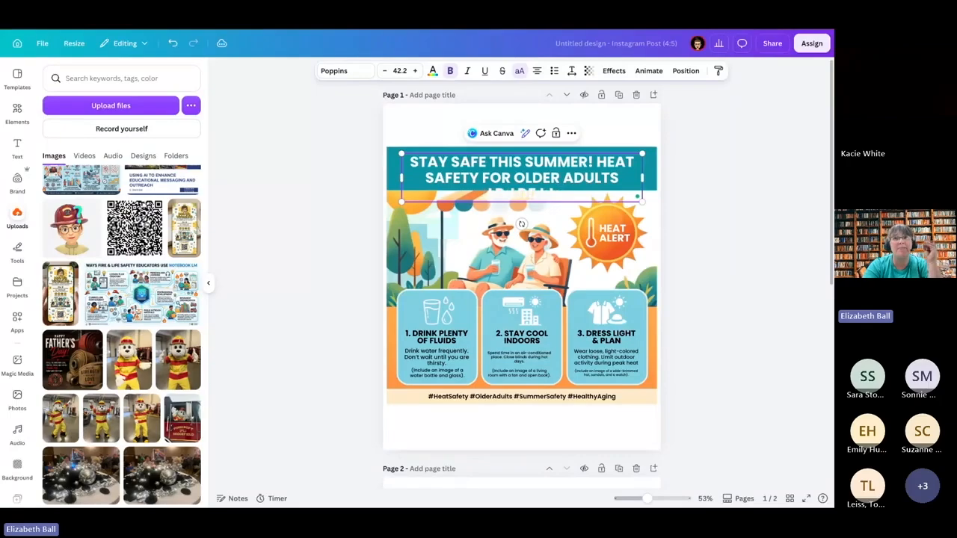
key(BackSpace)
key(BackSpace)
key(BackSpace)
key(BackSpace)
key(BackSpace)
key(BackSpace)
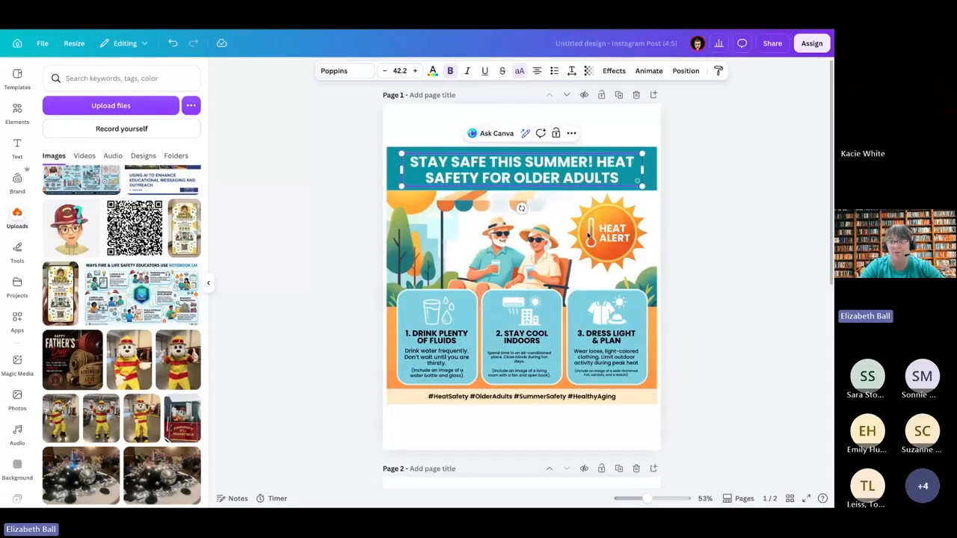
Step: Check the heat alert sun, the hashtag band and the teal title banner as individually selectable elements
click(602, 215)
mouse_move(602, 215)
mouse_down()
mouse_move(612, 216)
mouse_move(602, 217)
mouse_up()
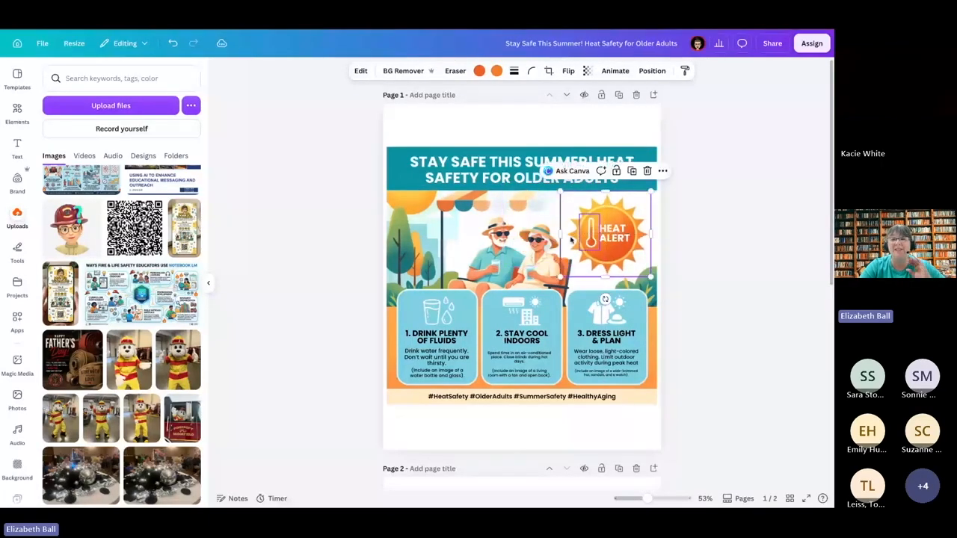
click(381, 396)
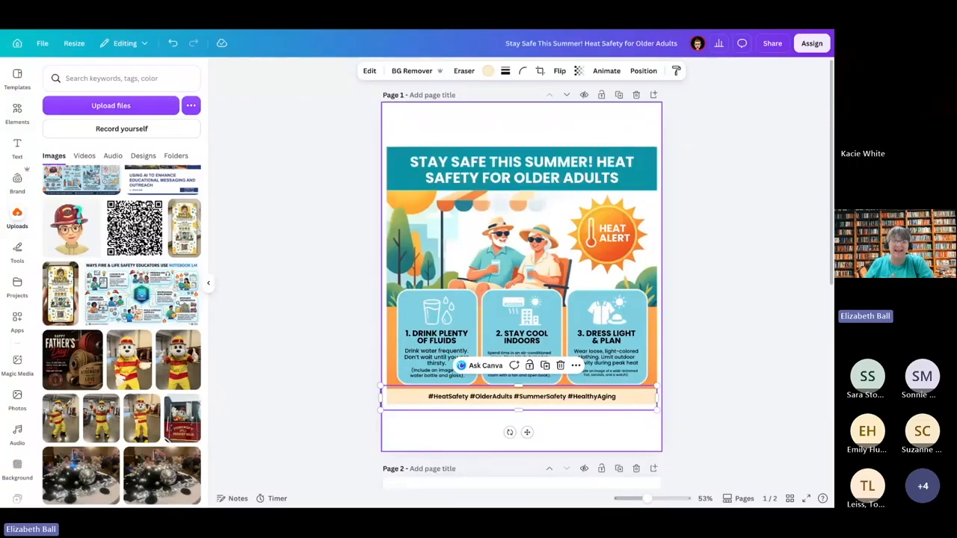
click(288, 403)
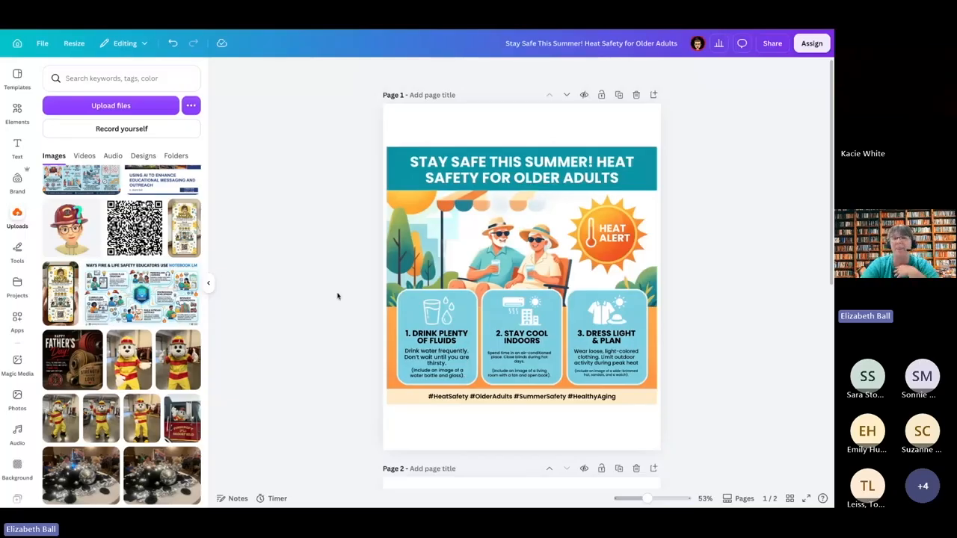
click(507, 153)
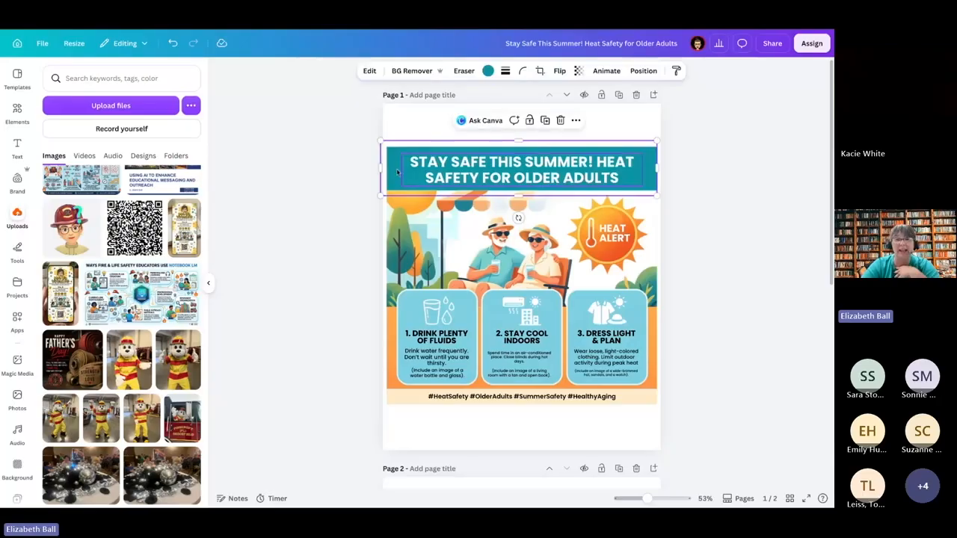
click(368, 70)
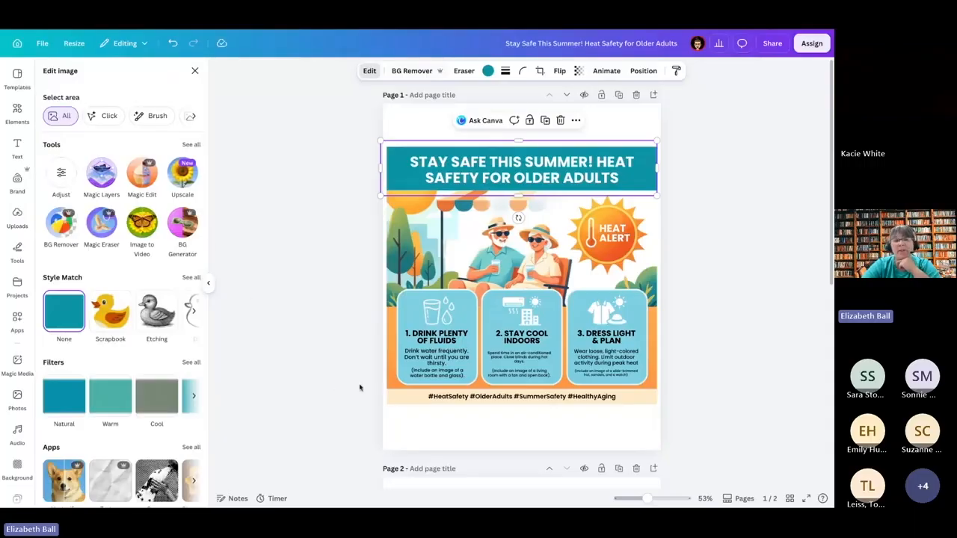
scroll(451, 441, down, 1)
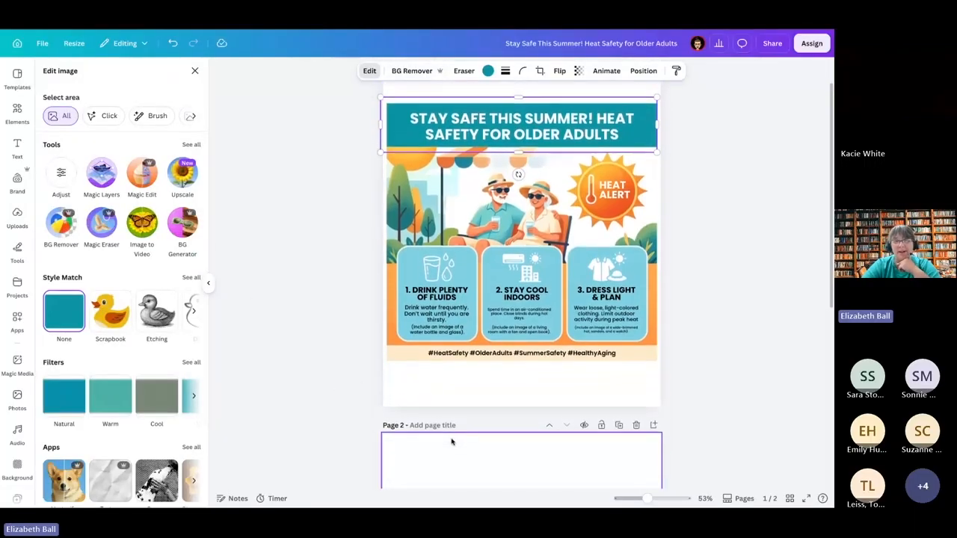
scroll(451, 441, up, 1)
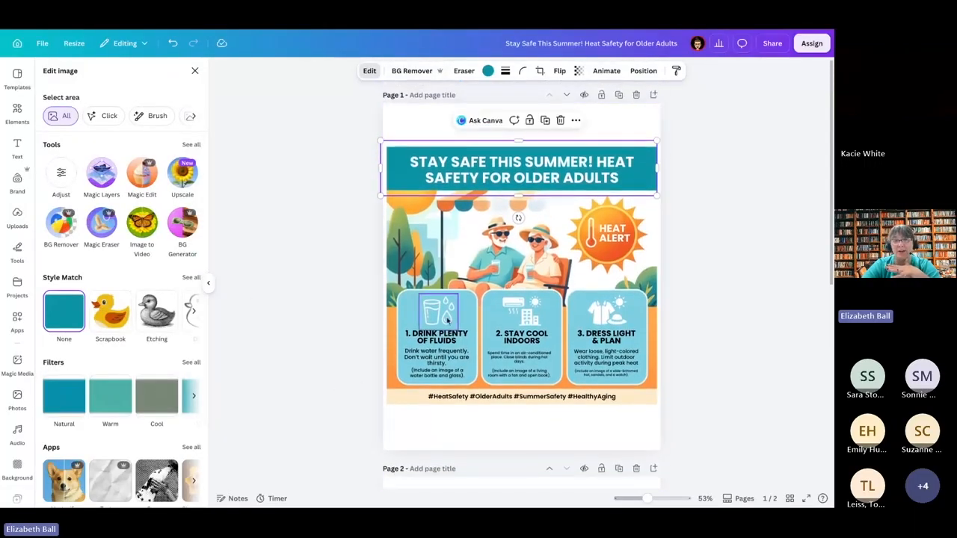
Step: Nudge the illustration of the seated couple so its edge lines up with the left edge of the page
click(434, 268)
mouse_move(423, 265)
mouse_down()
mouse_move(523, 261)
mouse_move(391, 263)
mouse_move(453, 261)
mouse_move(426, 263)
mouse_up()
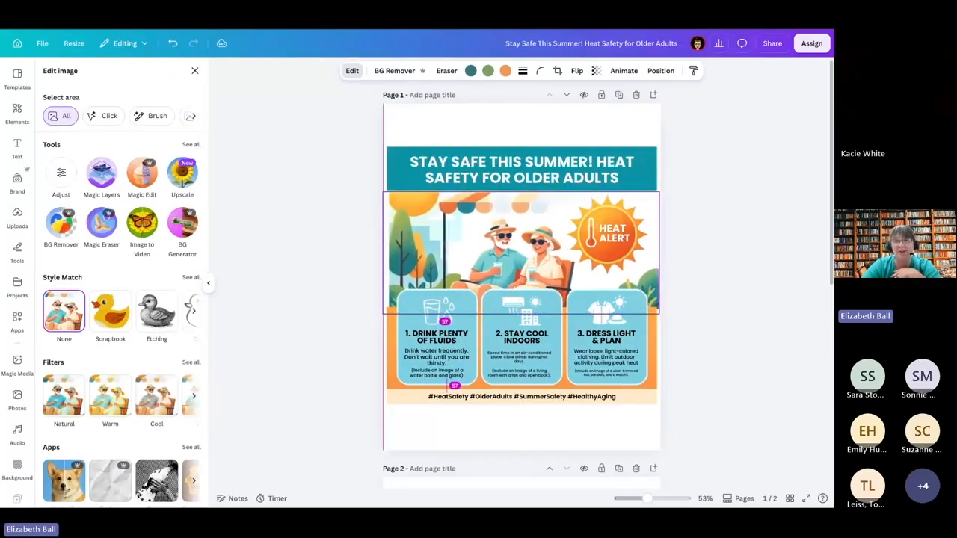
click(313, 296)
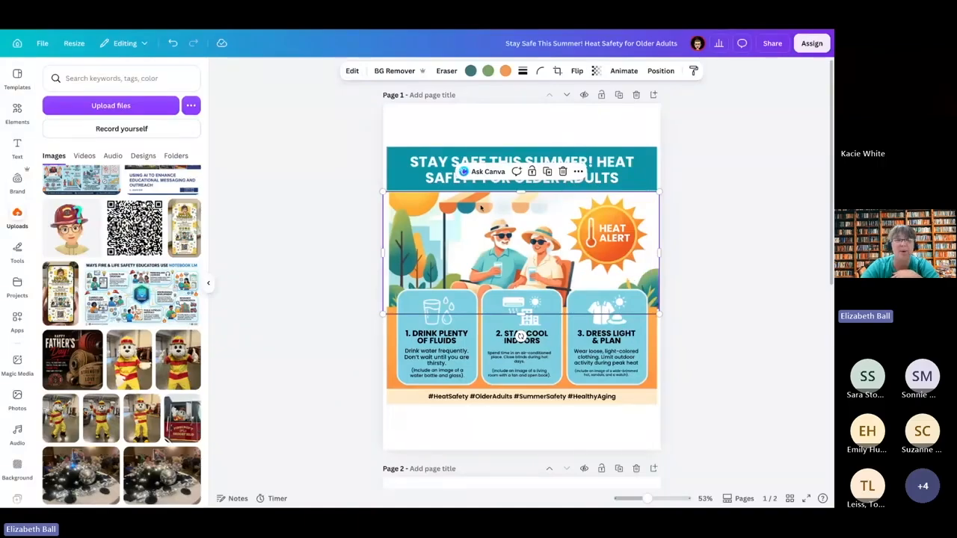
Step: Brush over the striped awning above the seated couple and erase it with Magic Eraser
click(352, 70)
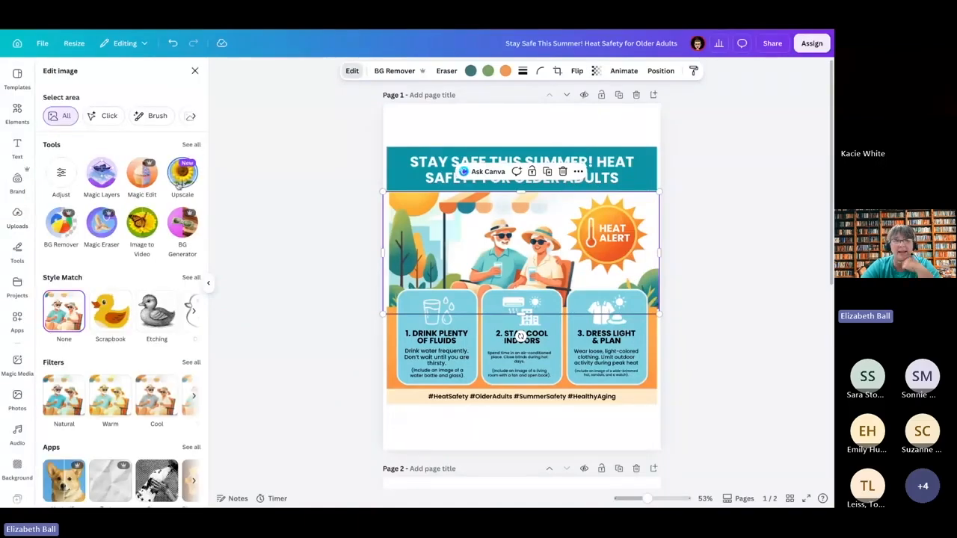
click(101, 222)
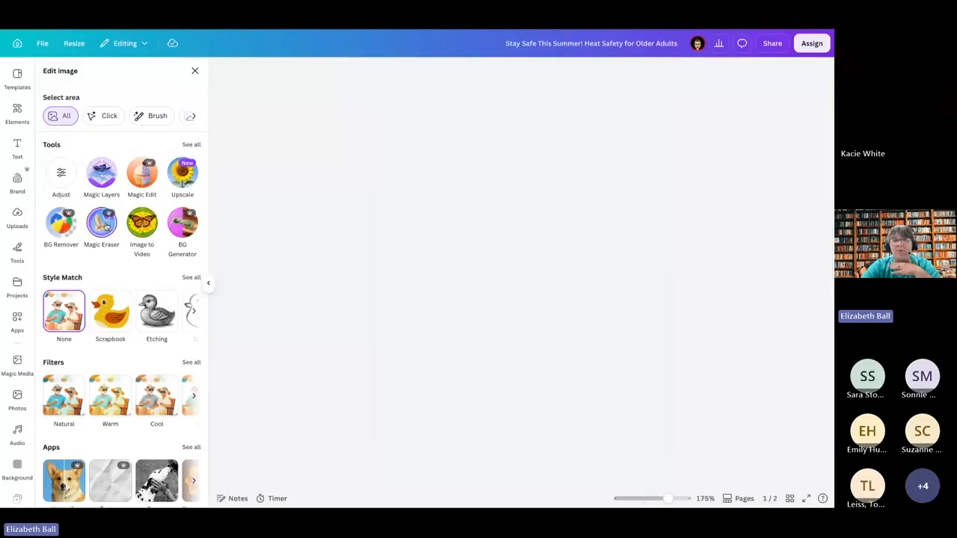
mouse_move(568, 160)
mouse_down()
mouse_move(529, 149)
mouse_move(566, 147)
mouse_move(497, 150)
mouse_move(504, 172)
mouse_move(524, 160)
mouse_move(525, 173)
mouse_move(457, 142)
mouse_move(365, 154)
mouse_move(395, 148)
mouse_move(453, 168)
mouse_move(352, 171)
mouse_move(412, 175)
mouse_move(367, 172)
mouse_up()
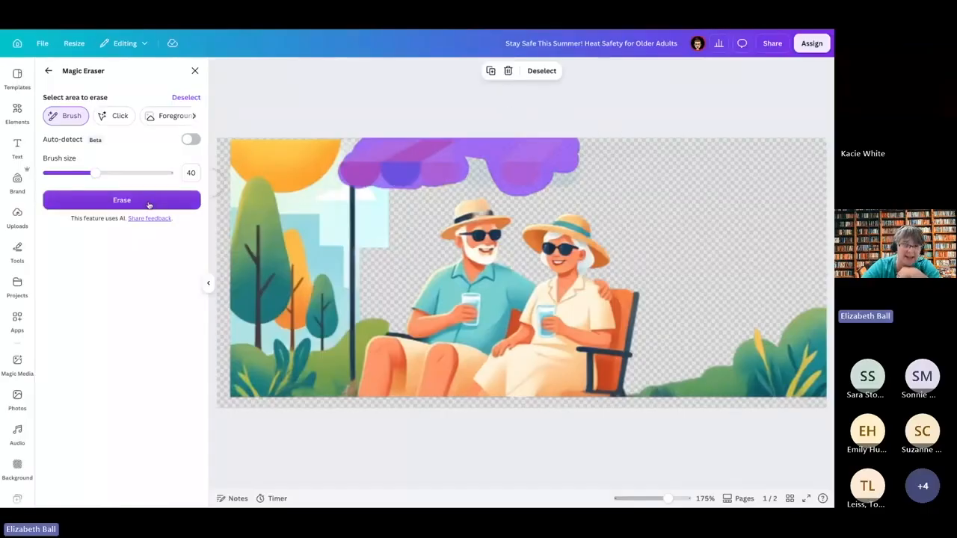
click(149, 203)
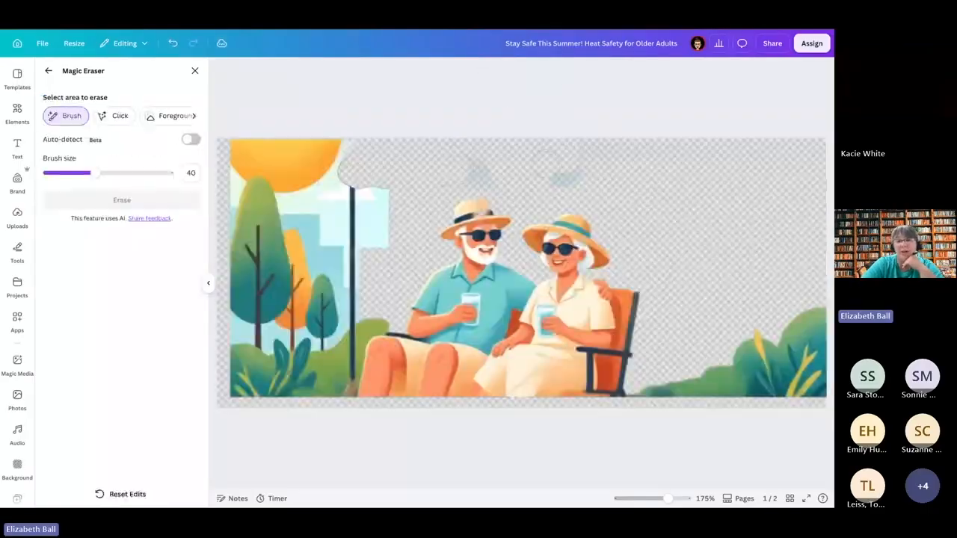
Step: Erase the area above the couple's hats and the upper part of the awning pole with Magic Eraser, and return to the design
mouse_move(438, 179)
mouse_down()
mouse_move(579, 177)
mouse_move(469, 160)
mouse_move(449, 163)
mouse_move(595, 160)
mouse_move(430, 147)
mouse_up()
mouse_move(361, 177)
mouse_down()
mouse_move(353, 188)
mouse_move(357, 276)
mouse_move(374, 163)
mouse_move(379, 243)
mouse_move(380, 222)
mouse_up()
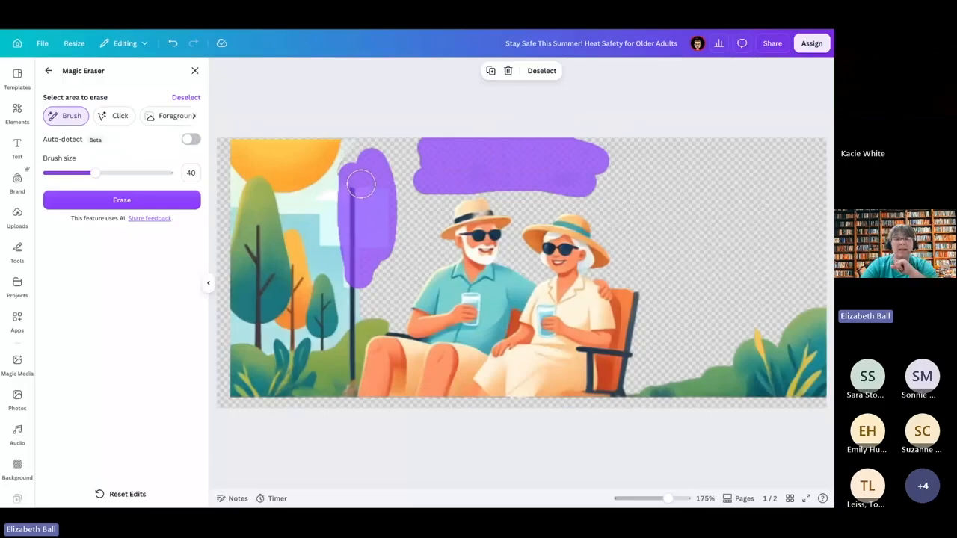
click(160, 202)
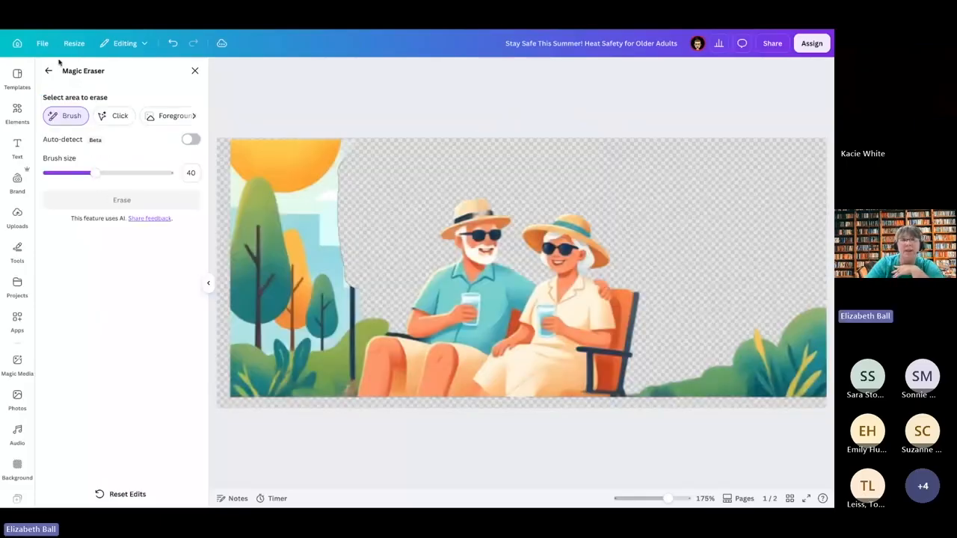
click(46, 72)
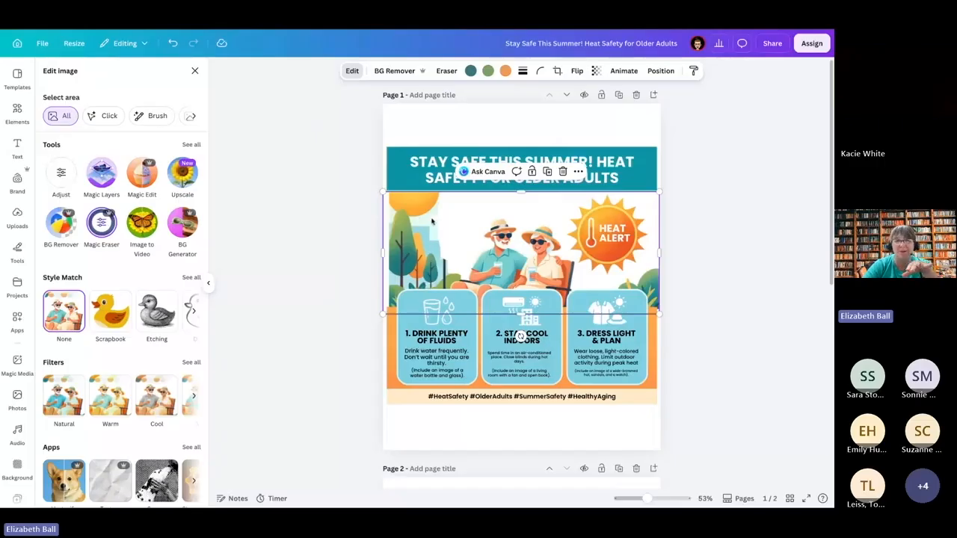
Step: Generate new backgrounds for the mascot photo on page 2 from the description "Beach with palm trees in the background"
scroll(449, 321, down, 5)
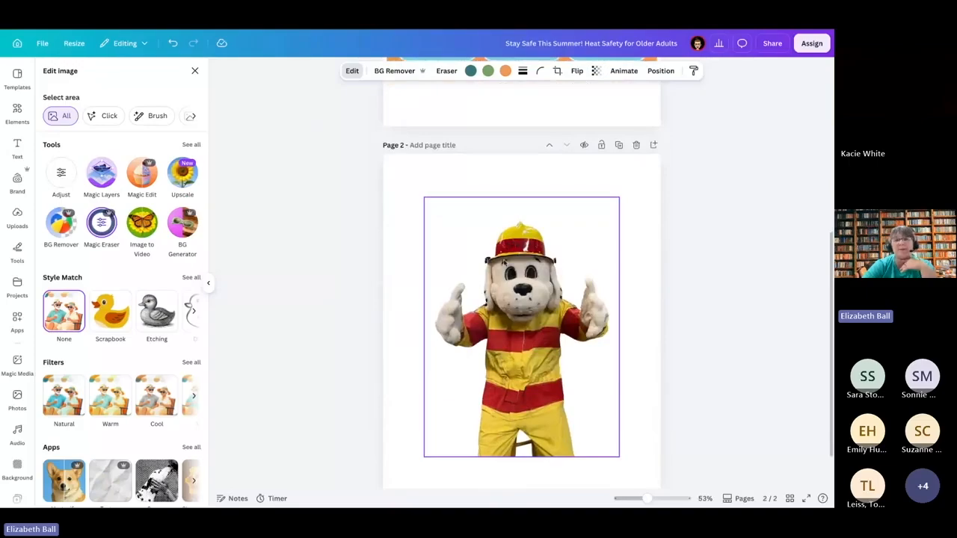
click(506, 264)
click(186, 226)
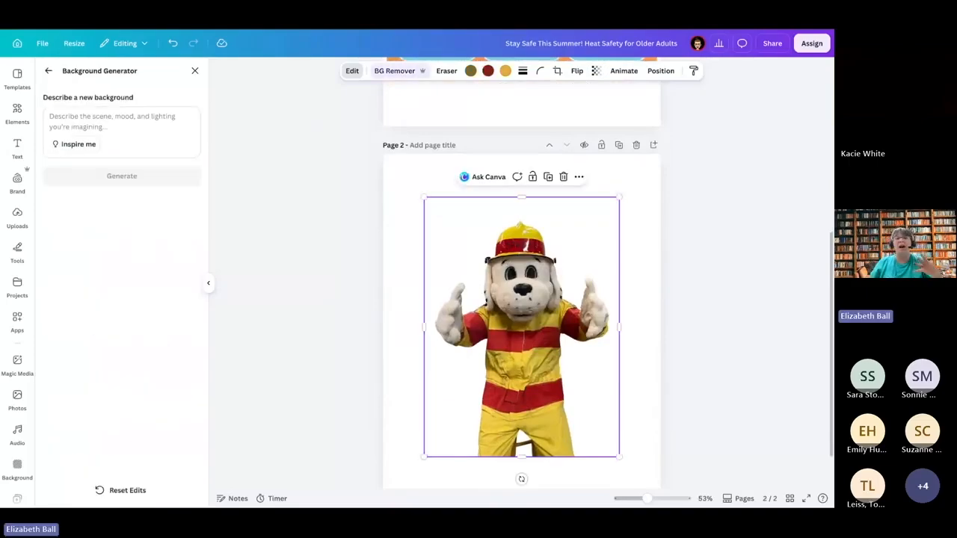
click(49, 71)
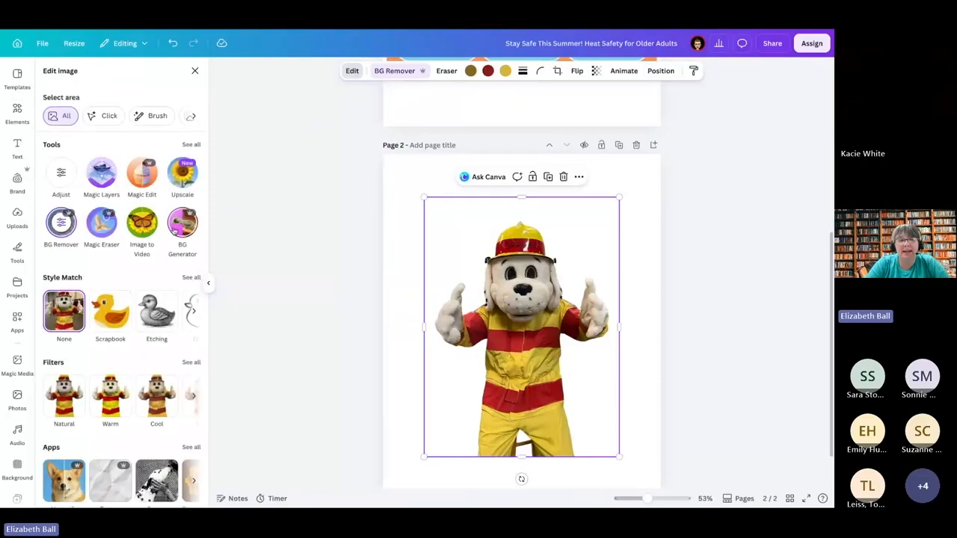
click(182, 227)
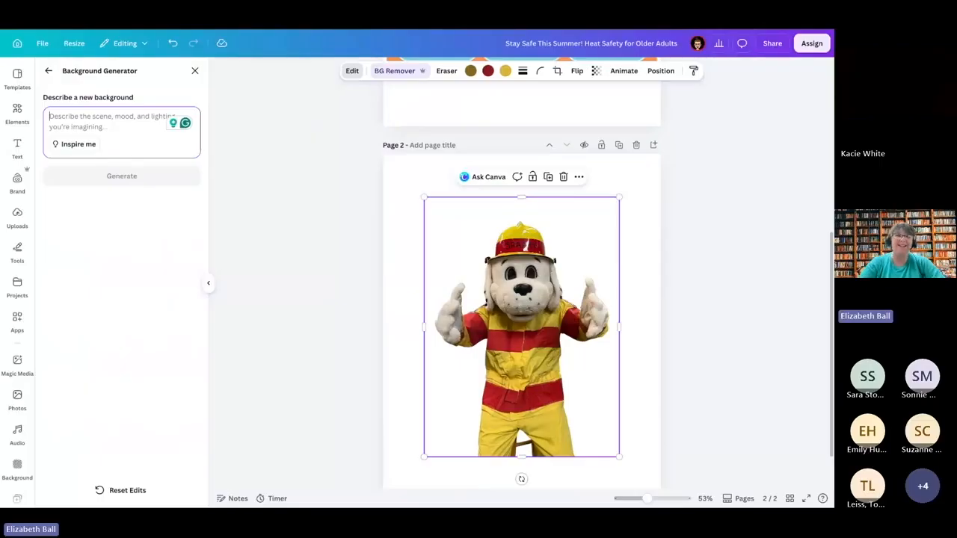
text(Beac)
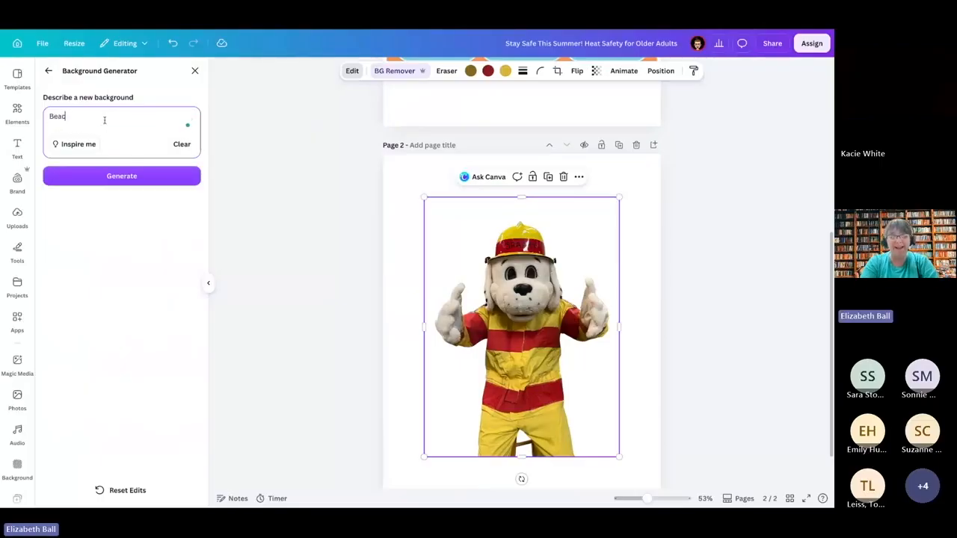
text(h with palm)
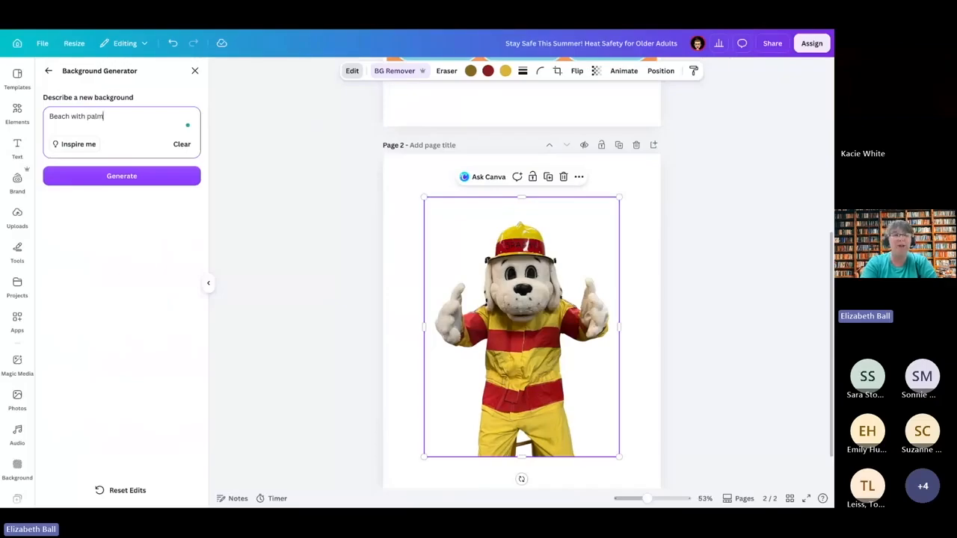
text( trees in the background)
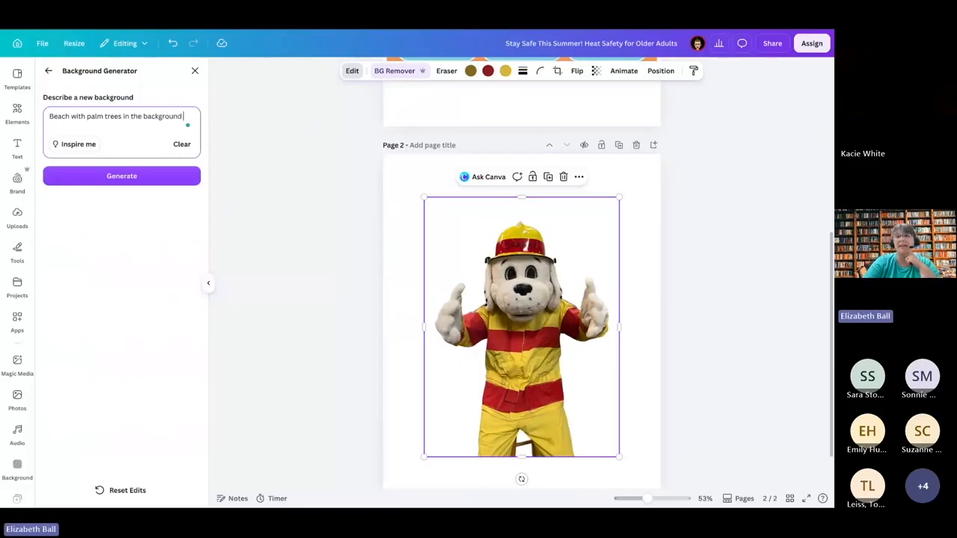
click(102, 173)
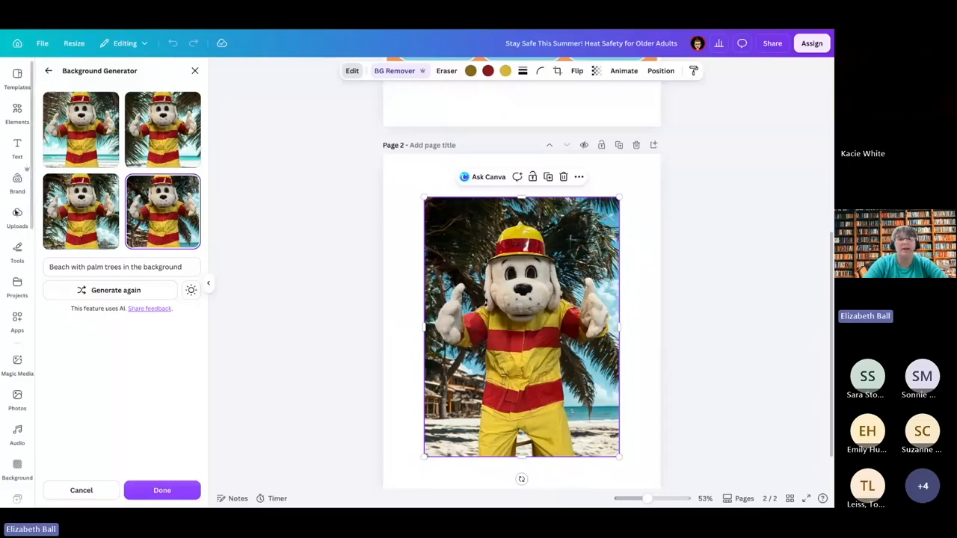
Step: Compare the generated beach backgrounds and apply the first one, with open turquoise sea behind the mascot
drag(152, 269, 169, 279)
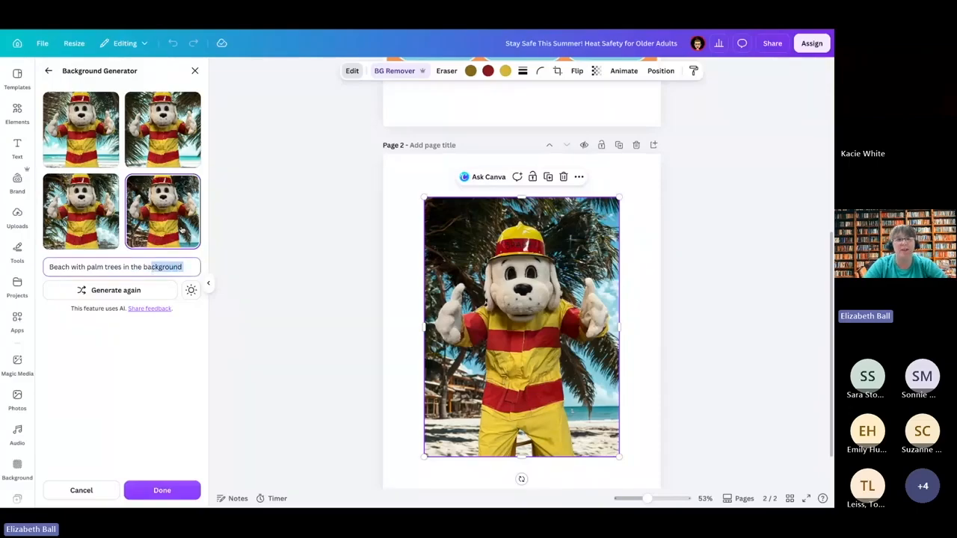
click(166, 152)
click(95, 149)
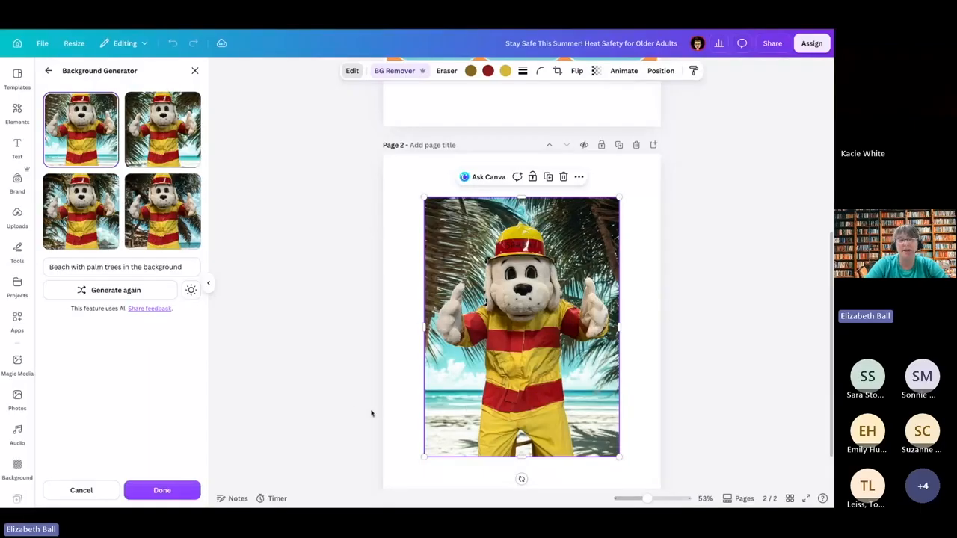
click(166, 490)
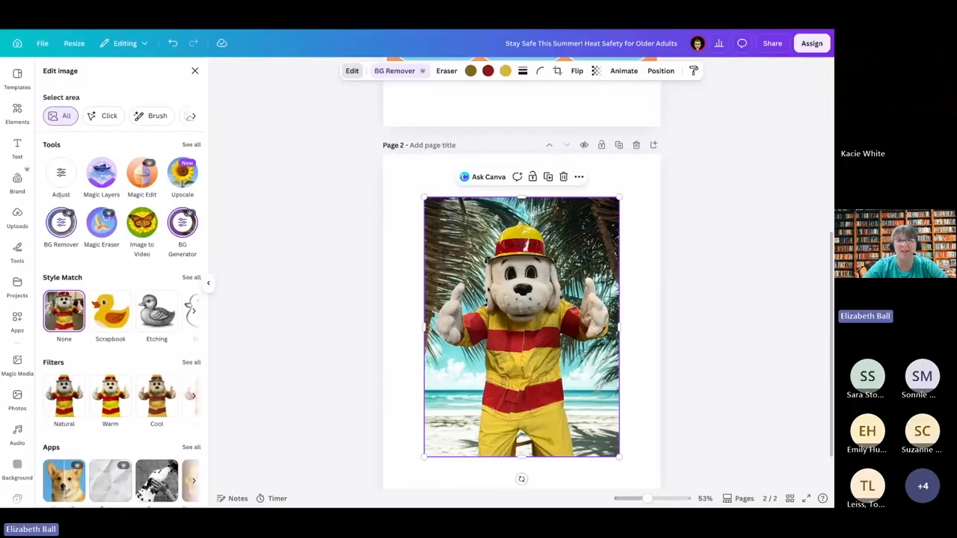
Step: Expand the mascot photo to the Whole Page size with Magic Expand
click(191, 145)
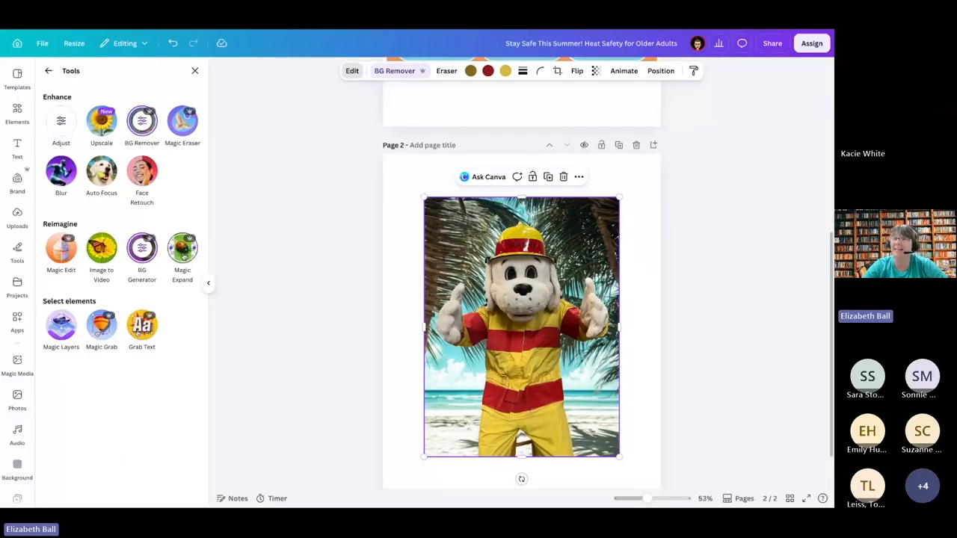
click(183, 251)
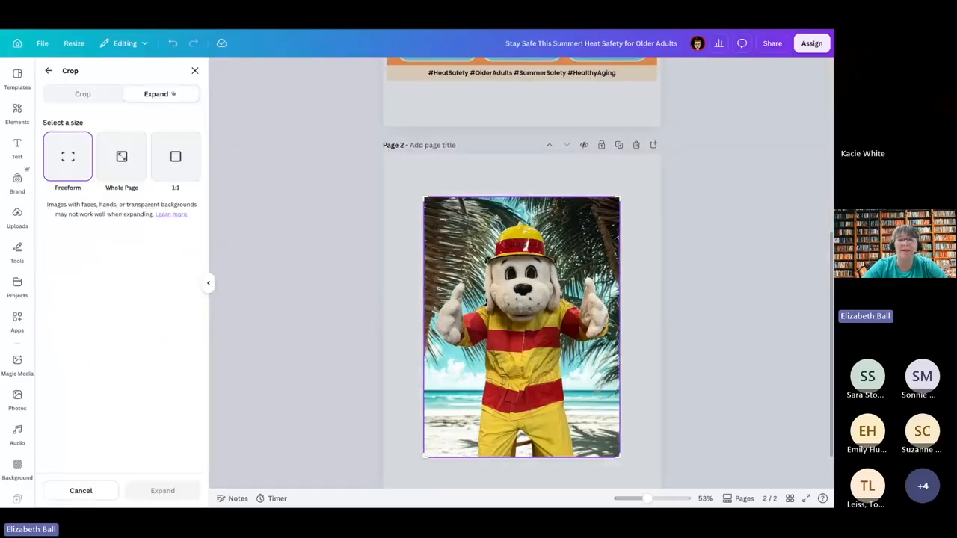
click(127, 159)
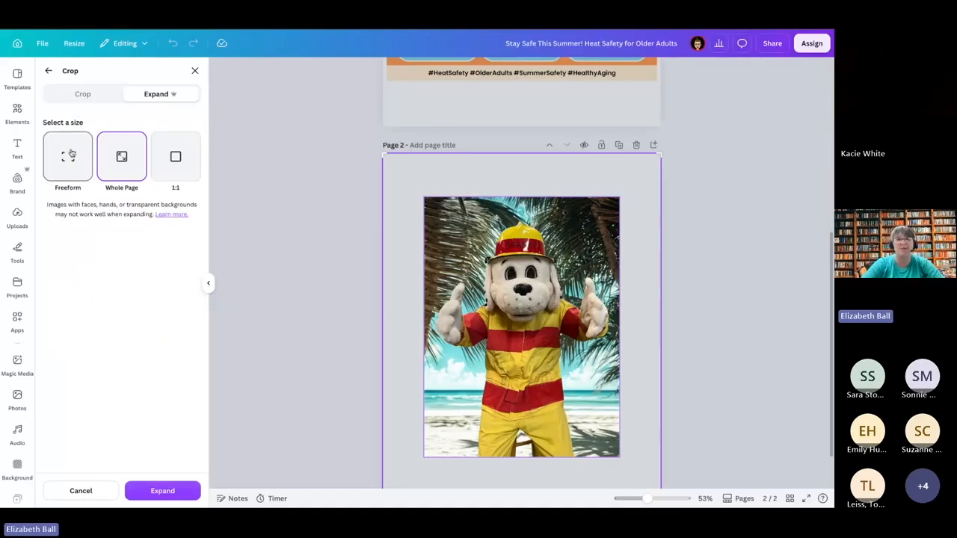
click(168, 492)
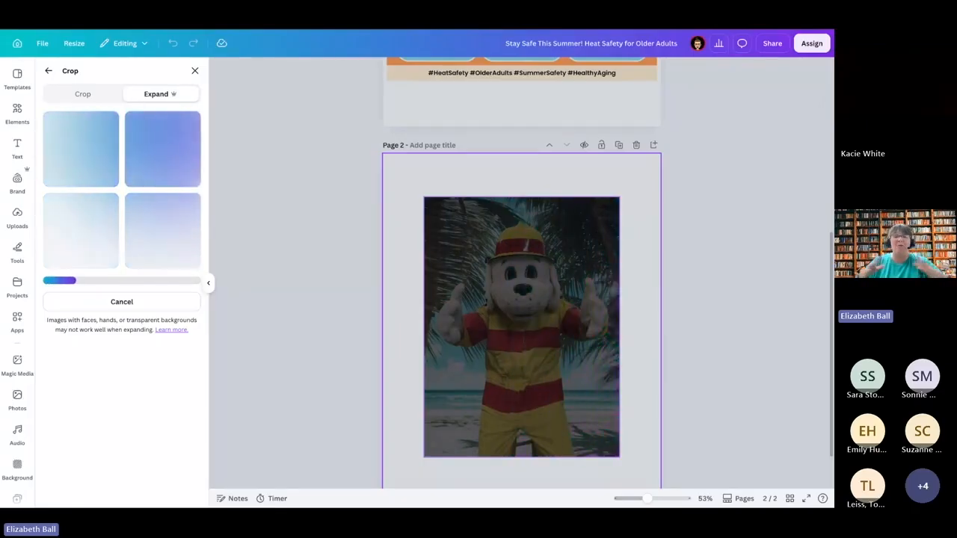
Step: Compare the expanded versions and keep the first one, with thick palm trunks on both sides and the mascot's feet on the ground
click(88, 248)
click(182, 139)
click(81, 149)
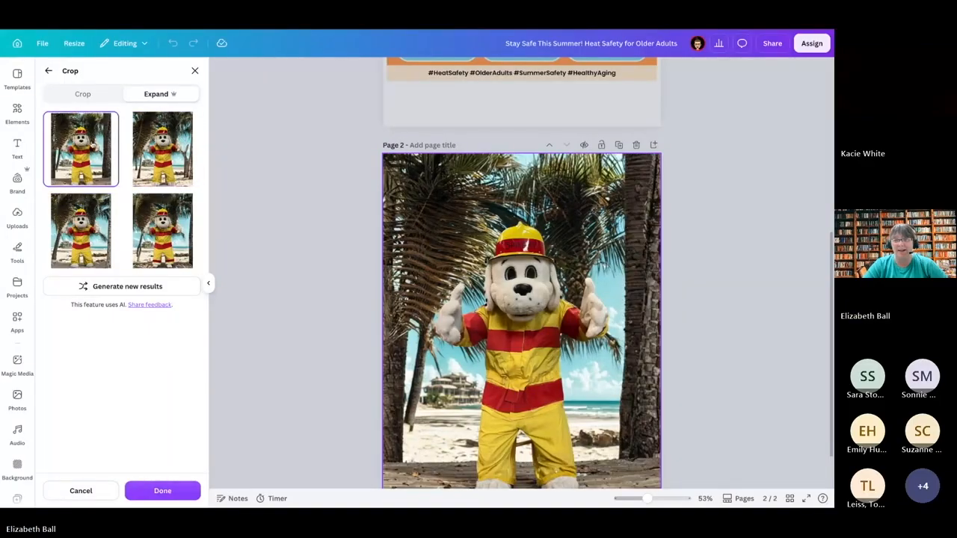
click(173, 263)
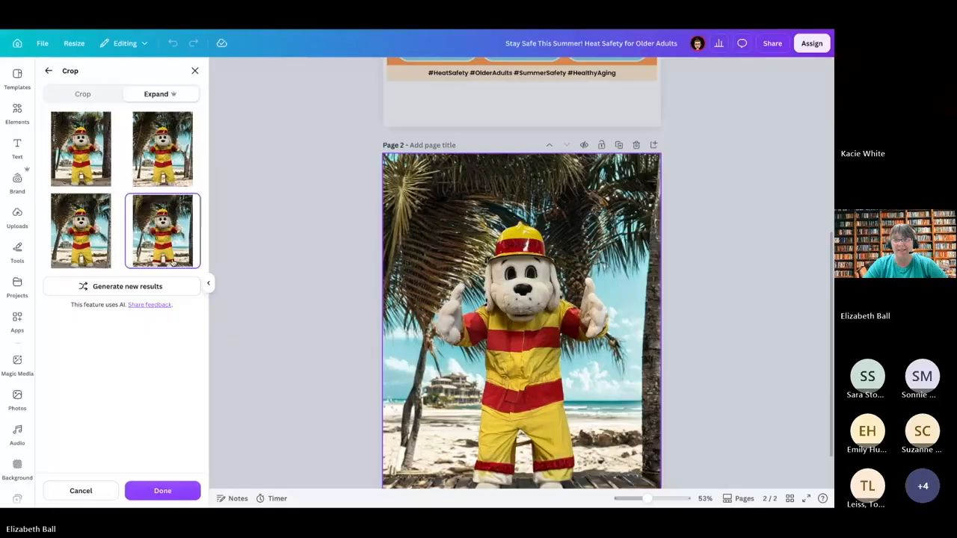
click(70, 157)
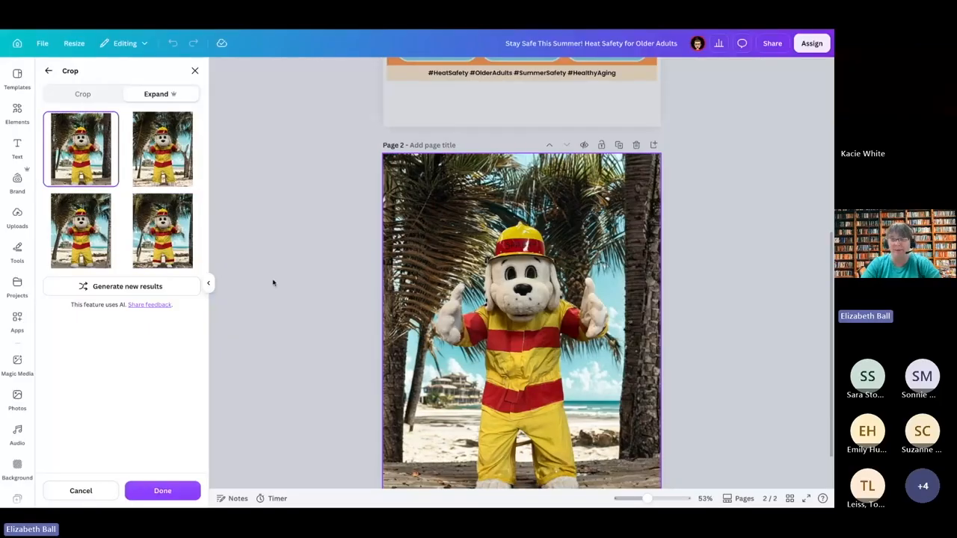
scroll(470, 379, down, 1)
scroll(512, 408, down, 1)
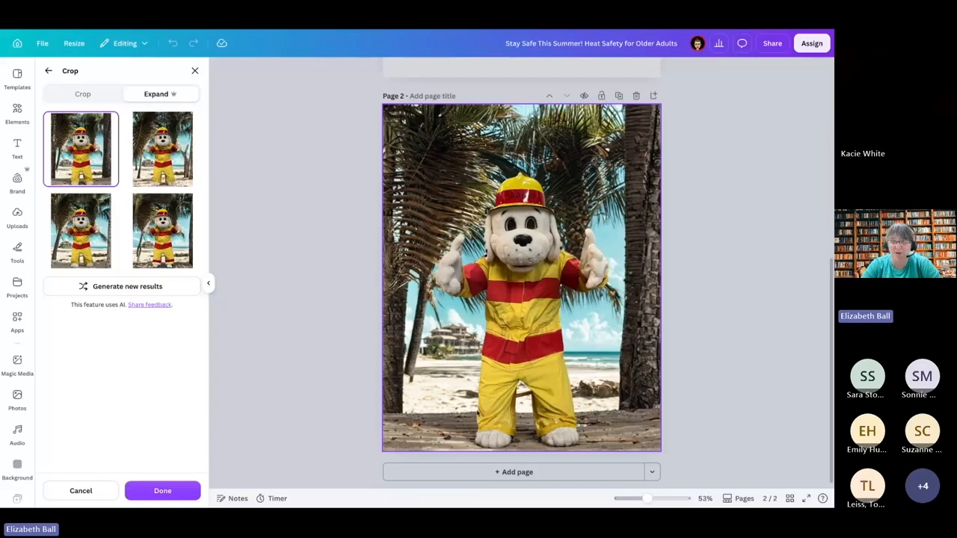
scroll(478, 411, up, 1)
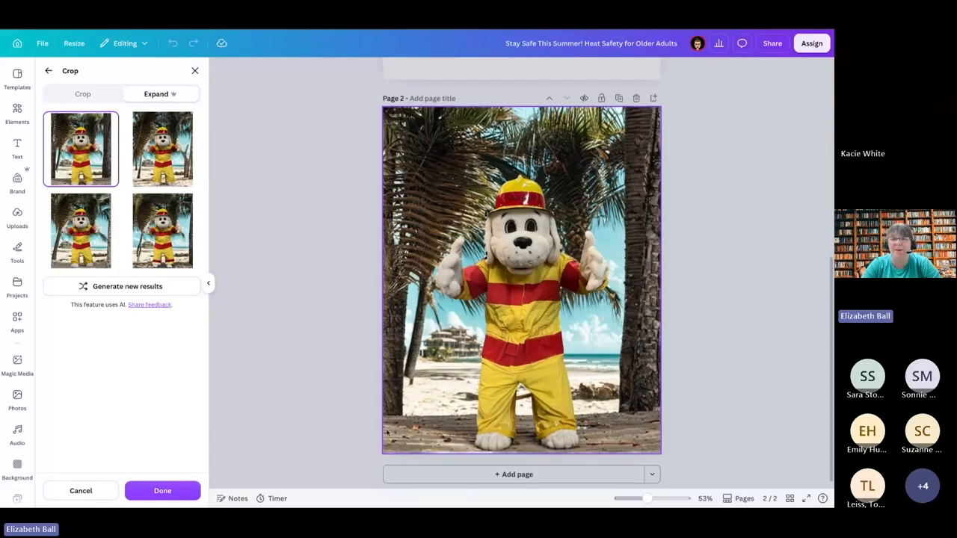
click(689, 403)
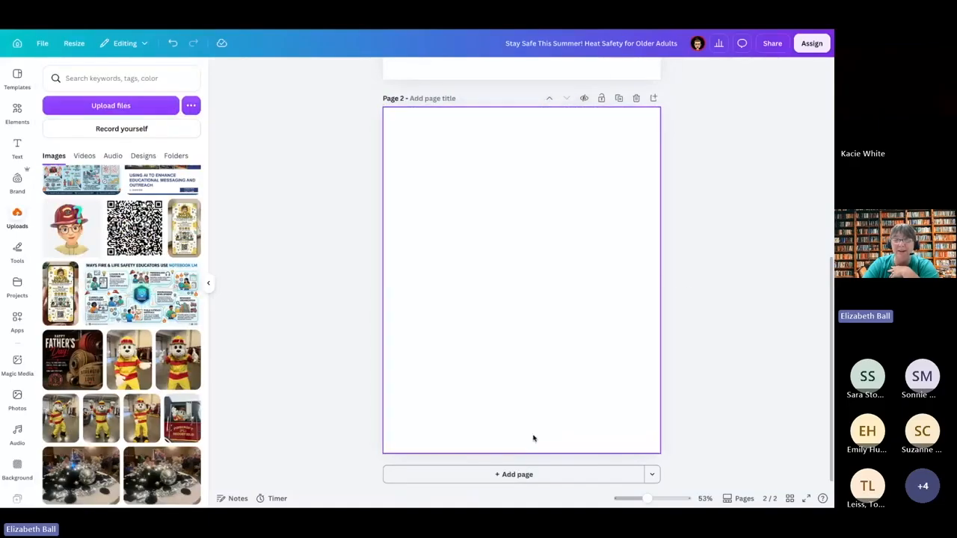
Step: Crop the mascot's feet off the bottom of the beach photo, and shift and enlarge the photo to cover page 2
click(534, 439)
drag(521, 453, 521, 421)
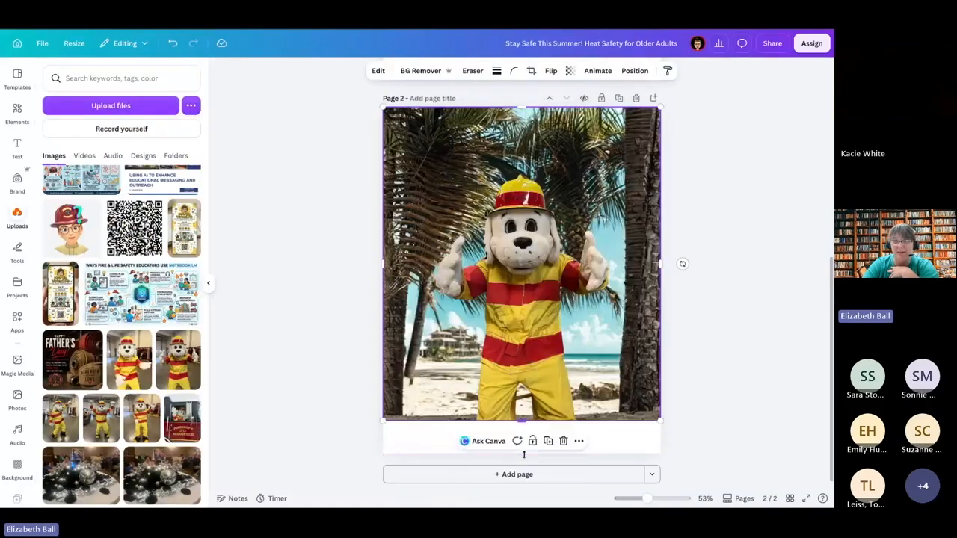
click(710, 430)
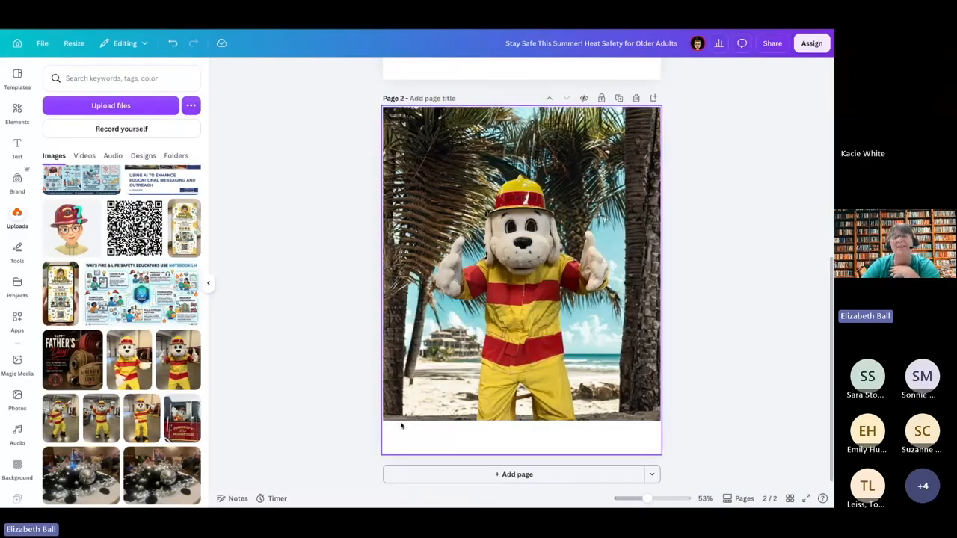
drag(521, 400, 498, 397)
drag(636, 418, 673, 458)
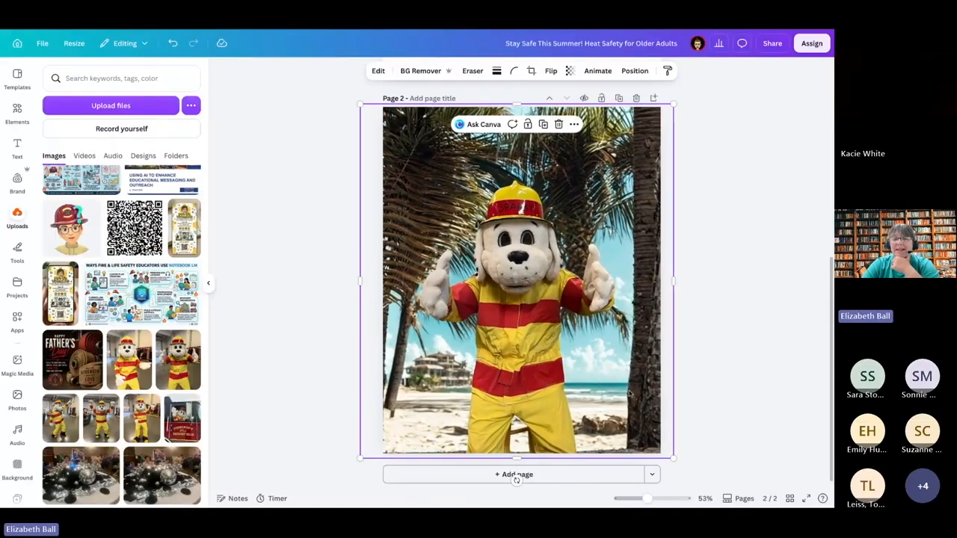
click(724, 391)
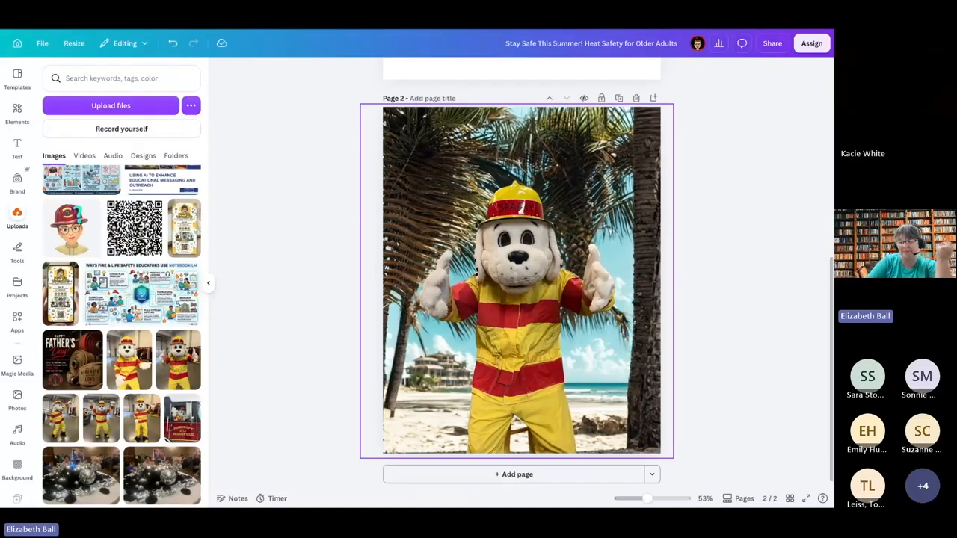
Step: Show the full list of image editing tools for the mascot beach photo
click(424, 210)
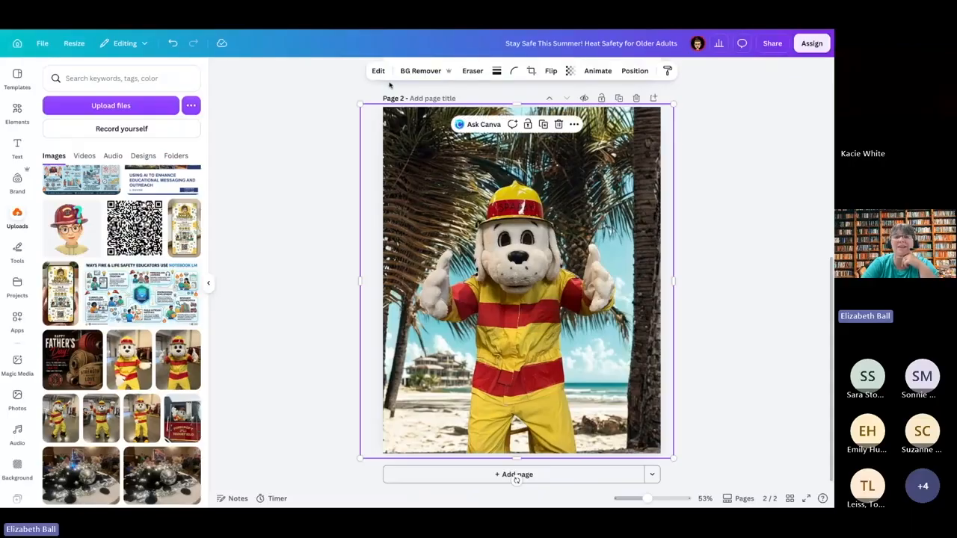
click(378, 70)
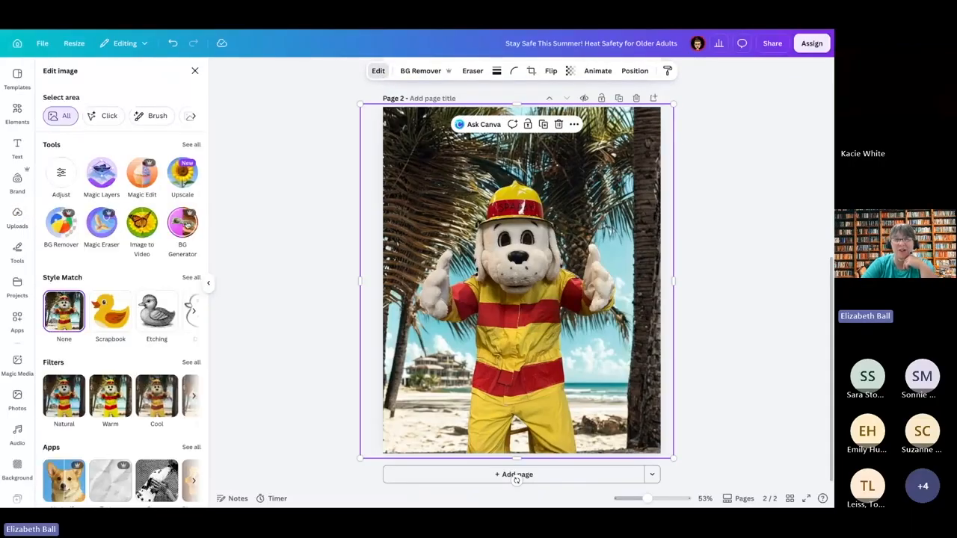
click(192, 145)
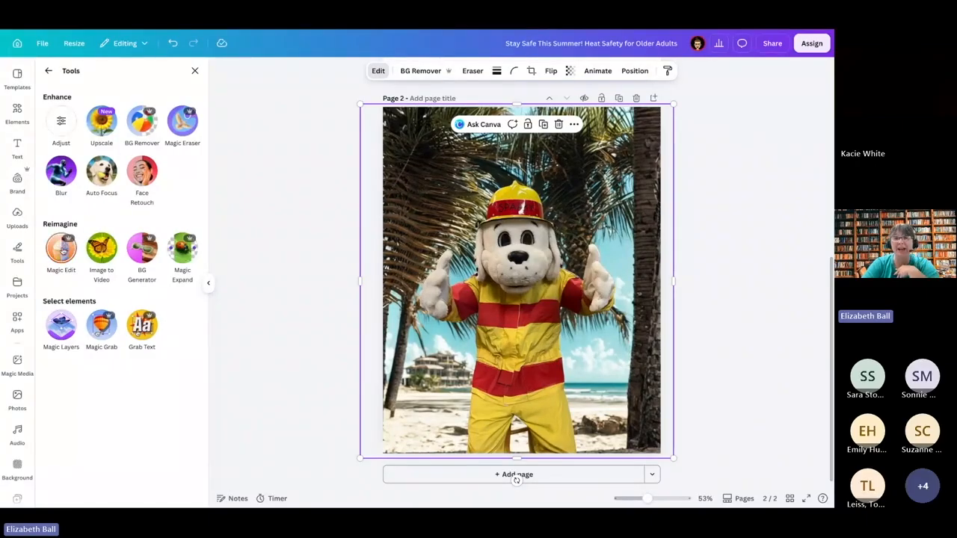
scroll(276, 246, up, 3)
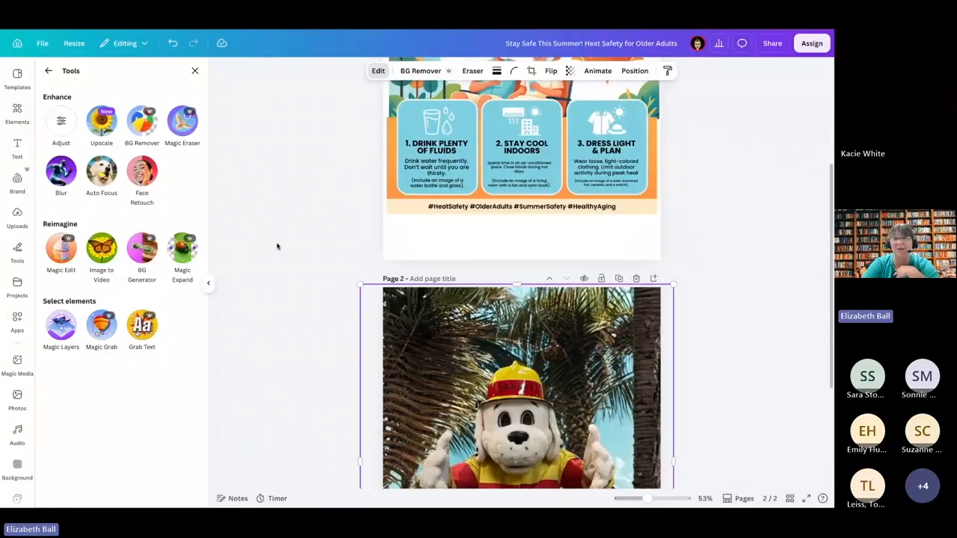
scroll(277, 246, down, 3)
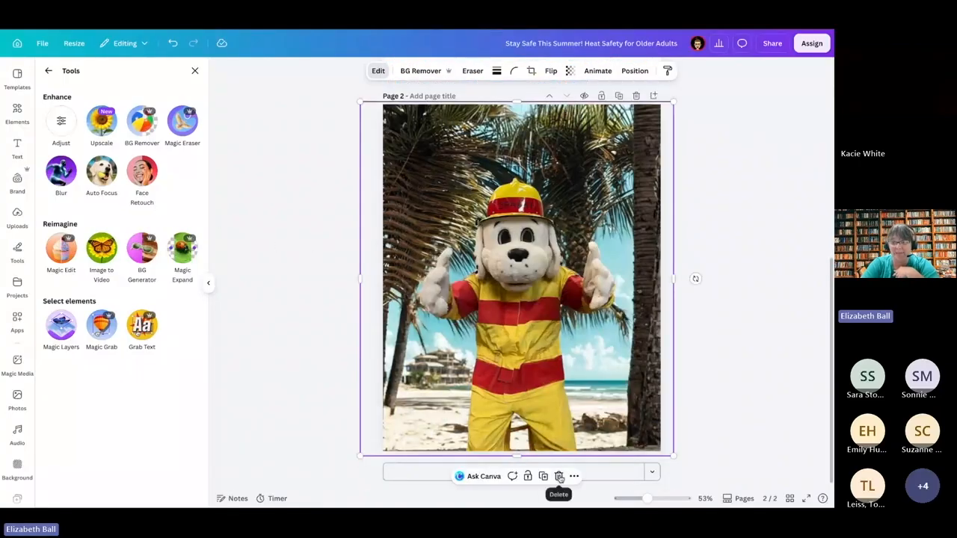
Step: Add a blank page 3 and look through the uploaded images for another example photo
click(610, 475)
scroll(180, 398, down, 5)
scroll(181, 399, down, 10)
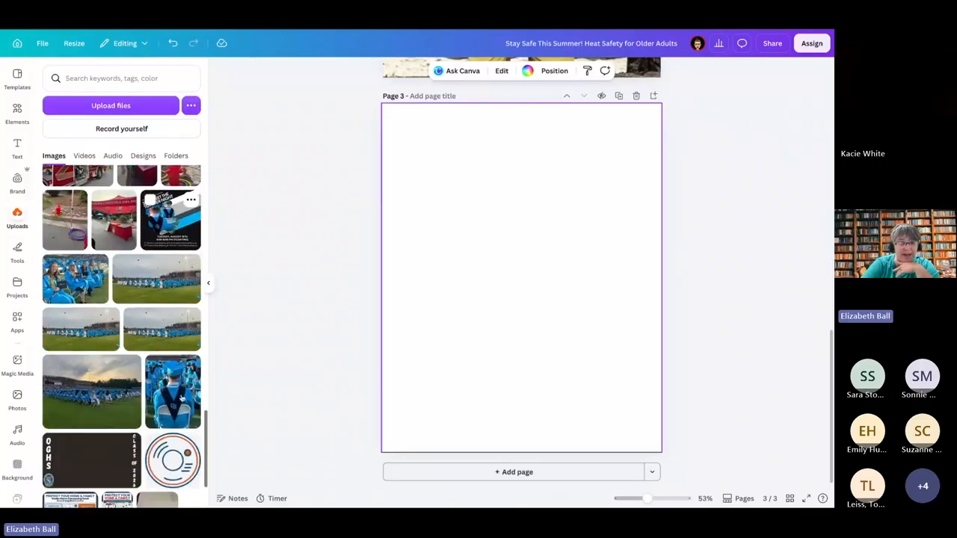
scroll(121, 336, down, 8)
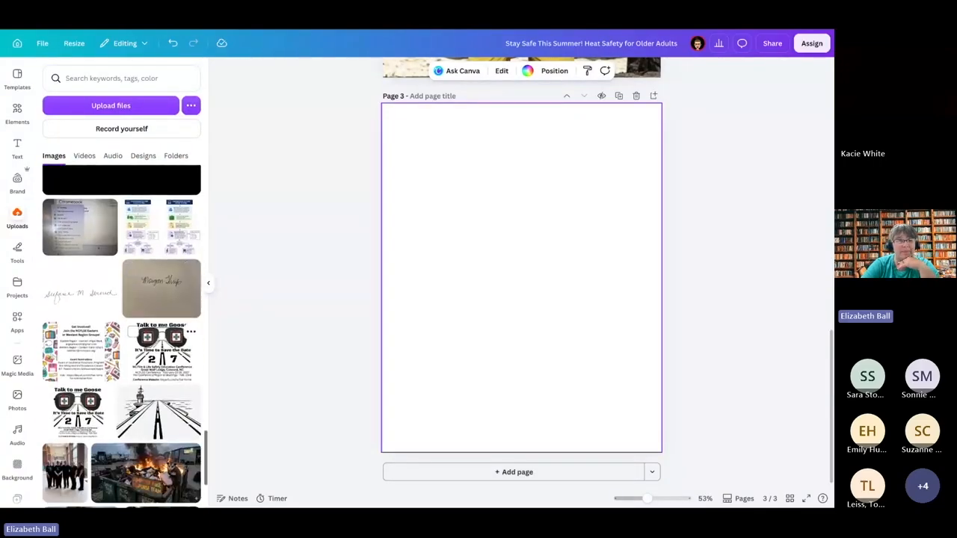
scroll(121, 336, down, 8)
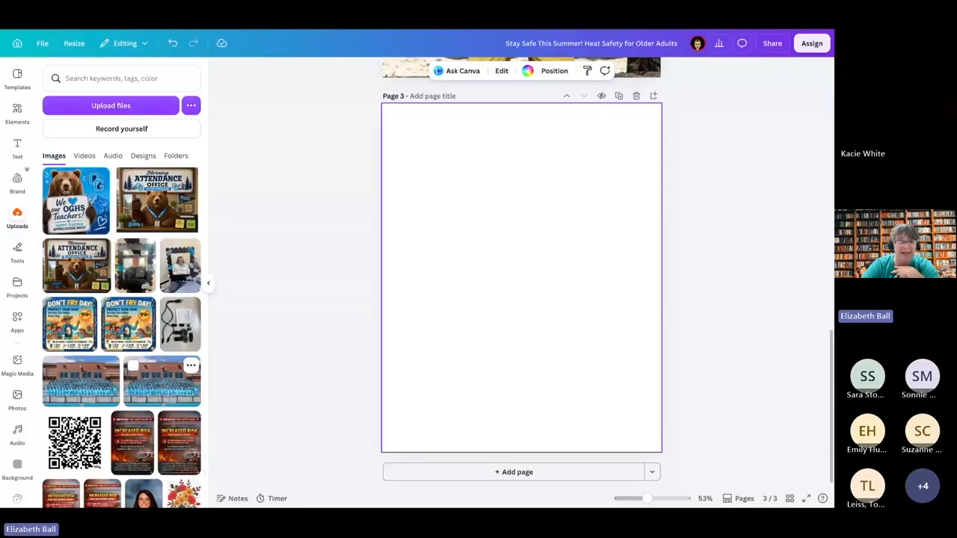
scroll(121, 336, down, 8)
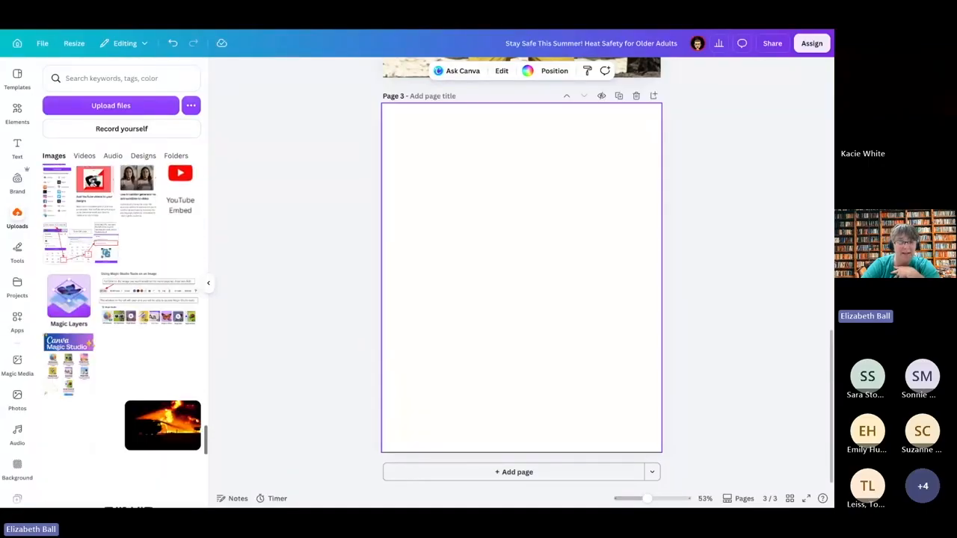
scroll(121, 336, down, 10)
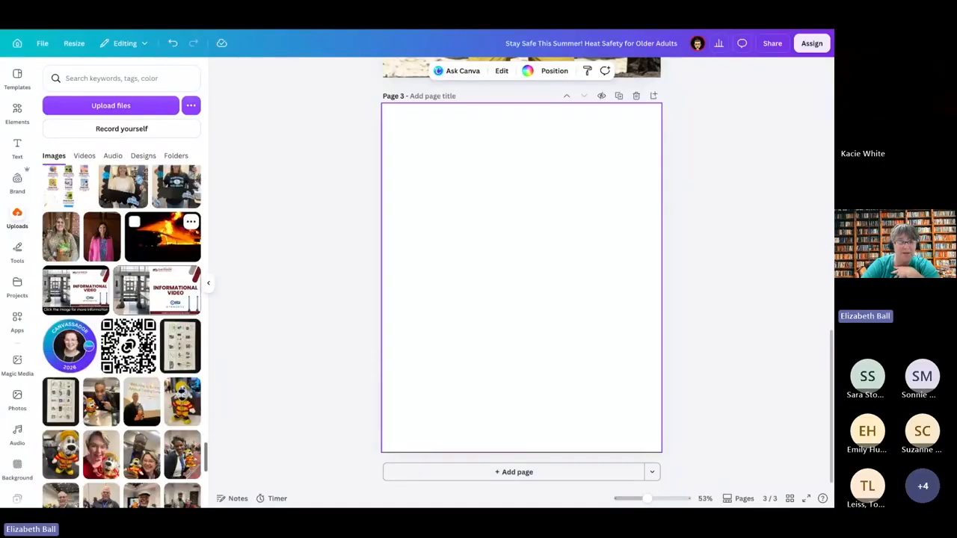
scroll(121, 337, up, 5)
scroll(121, 336, up, 2)
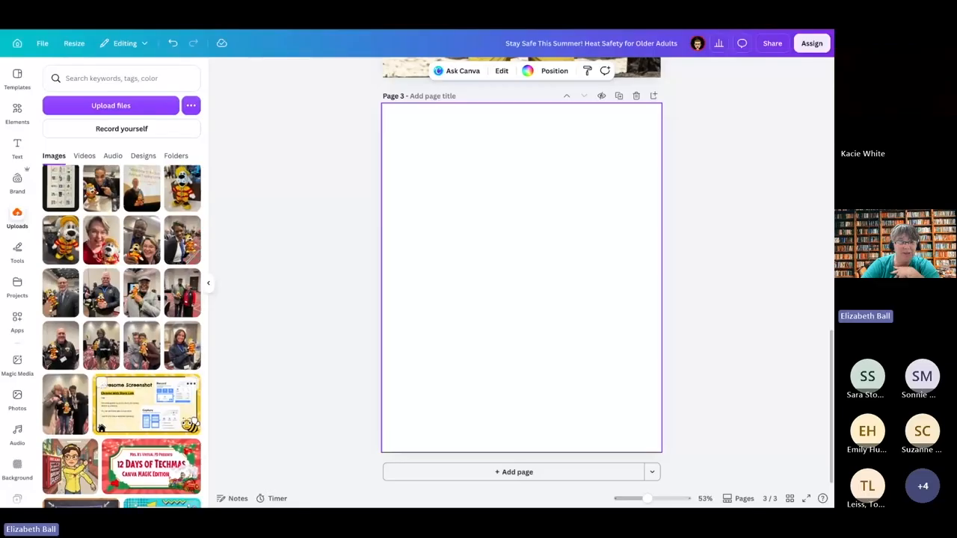
scroll(142, 329, down, 3)
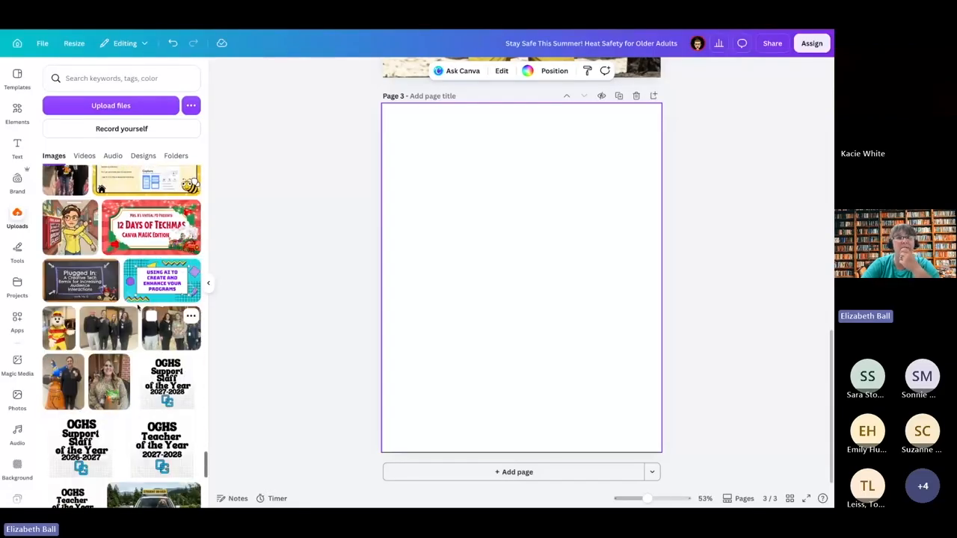
Step: Search the uploads for nfpa and place the first portrait of the woman with glasses on page 3
click(127, 74)
text(nfpa)
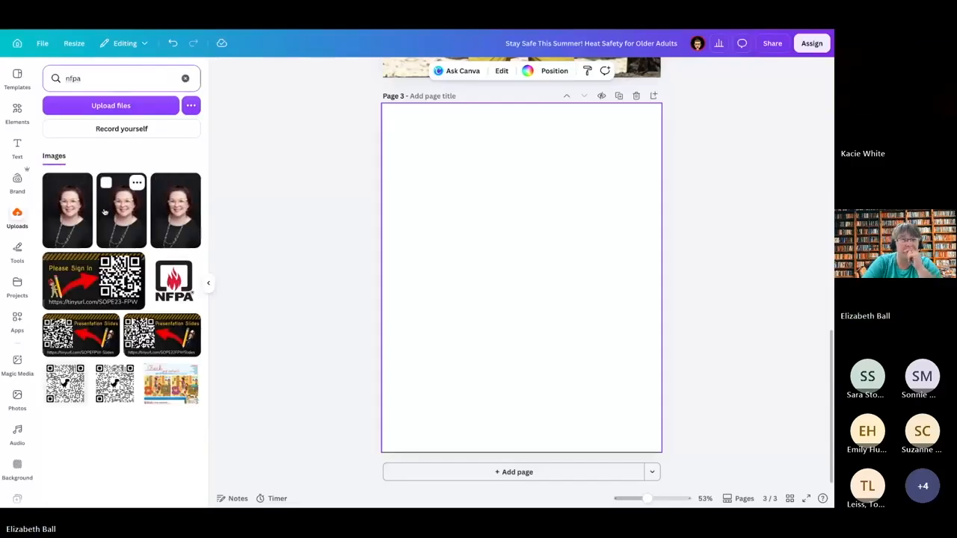
click(80, 214)
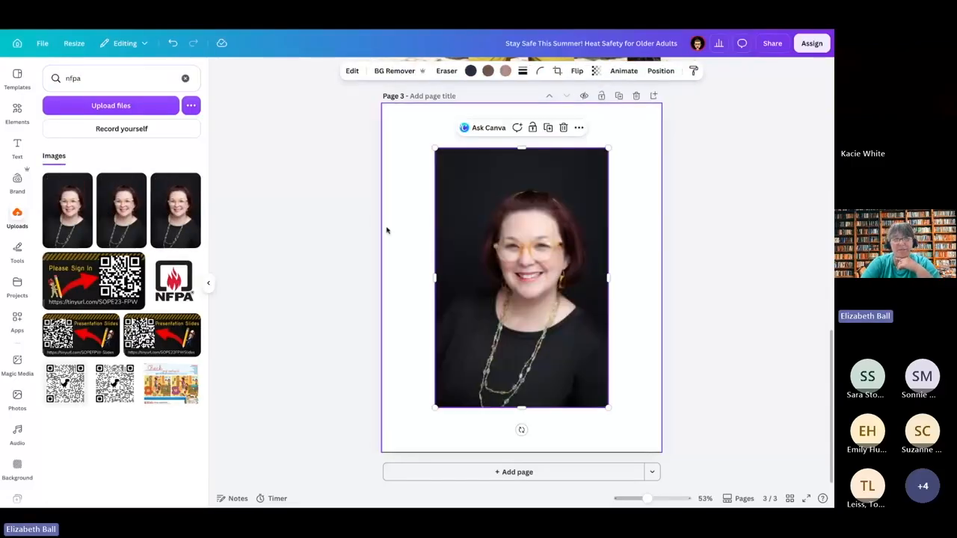
Step: Open the portrait in Magic Edit and brush a selection over the woman's hair and a wide margin around it
click(352, 71)
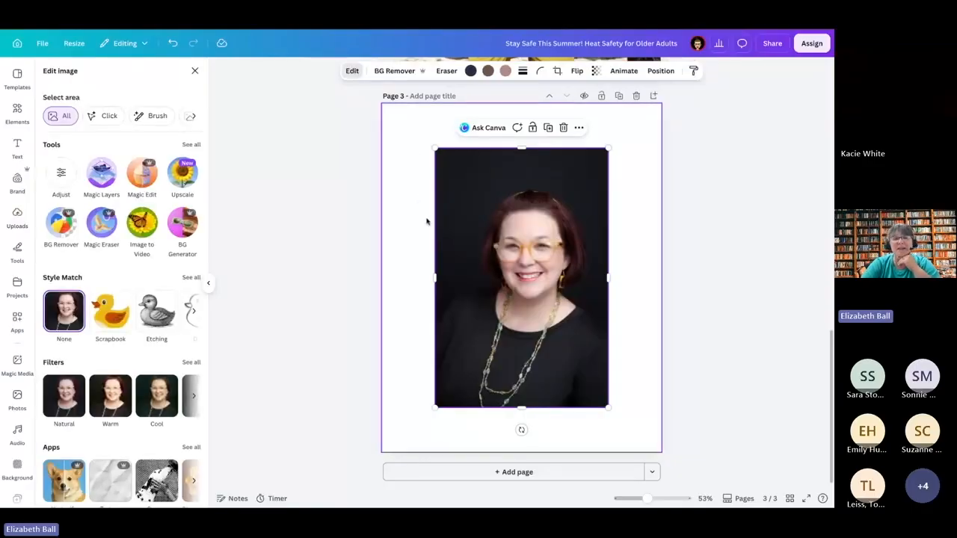
click(192, 145)
click(64, 256)
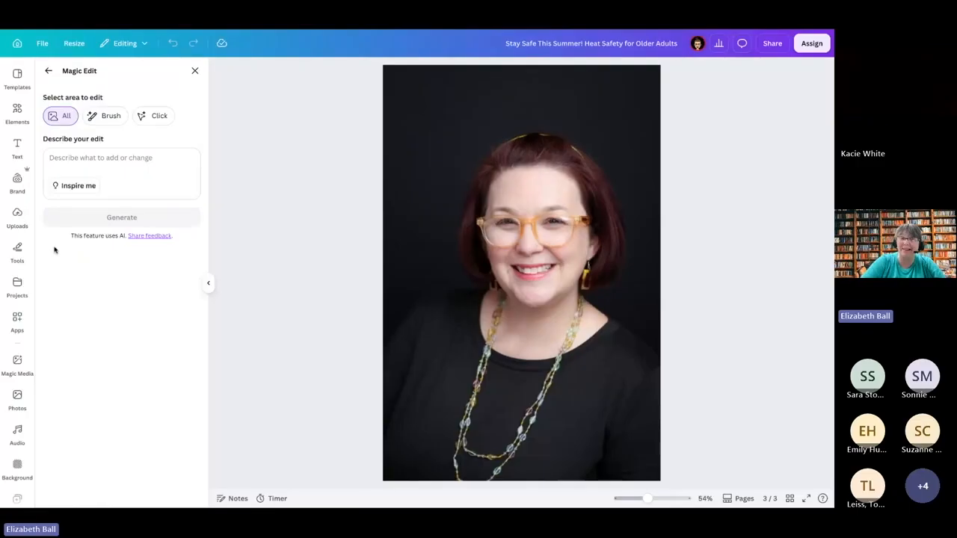
click(104, 118)
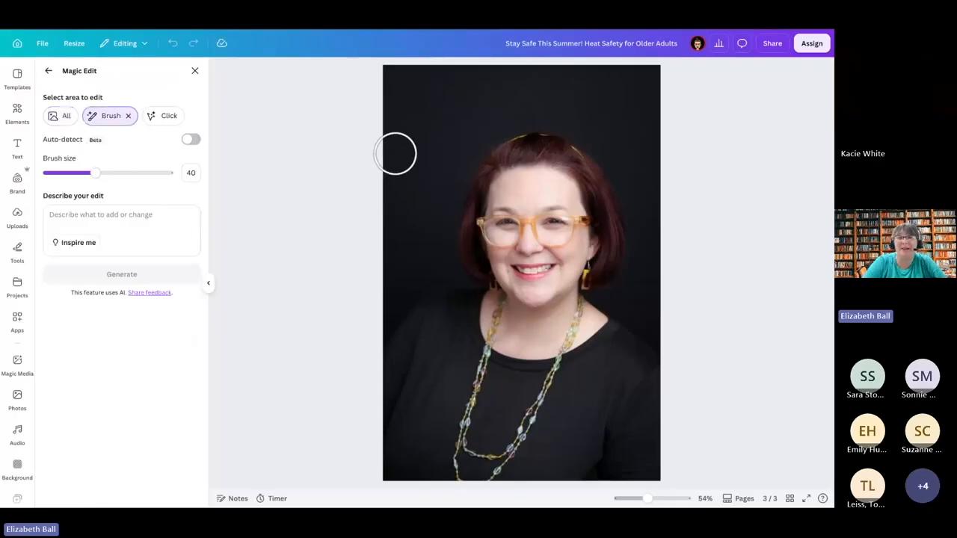
mouse_move(470, 278)
mouse_down()
mouse_move(472, 183)
mouse_move(503, 152)
mouse_move(544, 146)
mouse_move(581, 159)
mouse_move(601, 188)
mouse_move(608, 229)
mouse_move(598, 272)
mouse_move(609, 279)
mouse_move(623, 231)
mouse_move(619, 183)
mouse_move(592, 145)
mouse_move(549, 124)
mouse_move(514, 127)
mouse_move(475, 154)
mouse_move(449, 196)
mouse_move(462, 292)
mouse_up()
Step: Generate the edit "Pink curly hair with a crown with purple jewels" on the brushed hair area and return to the design
click(59, 217)
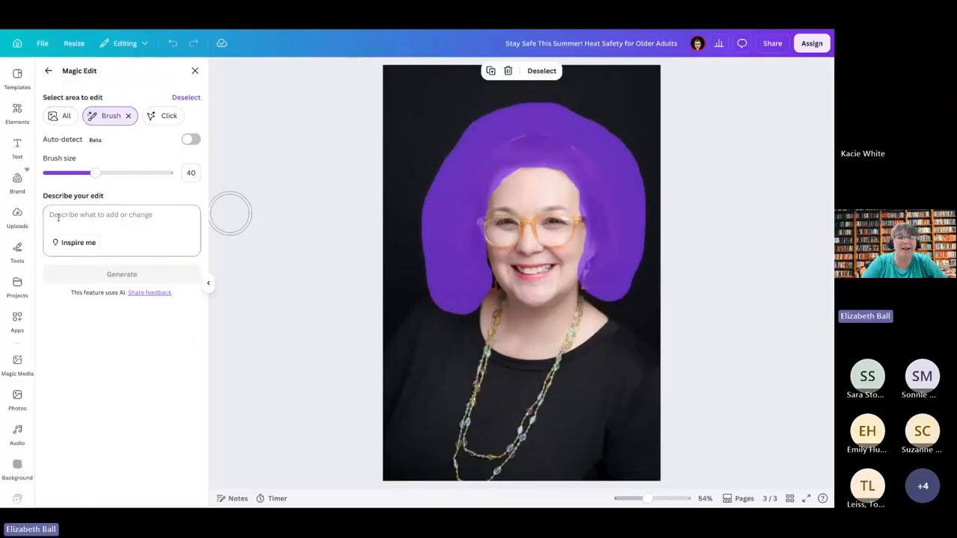
text(Pink curly hair)
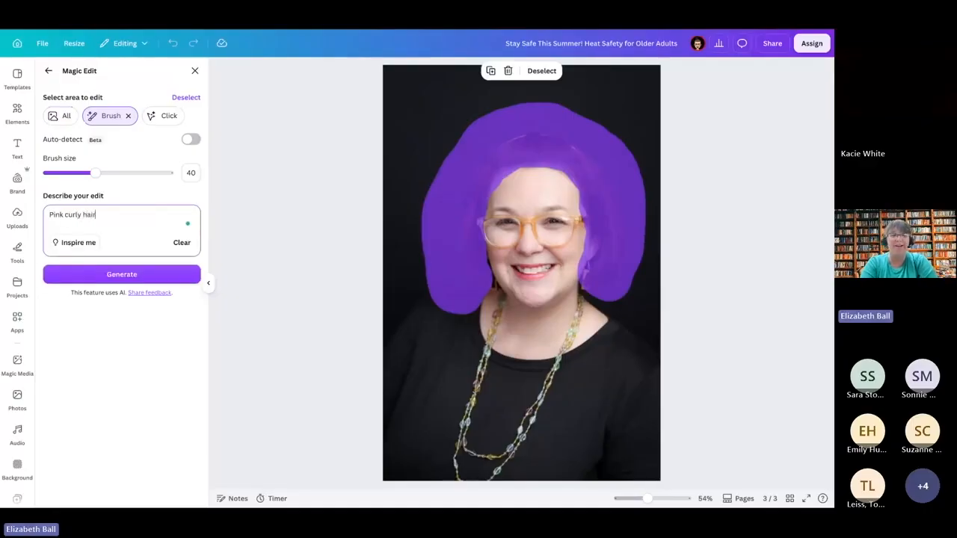
text( with )
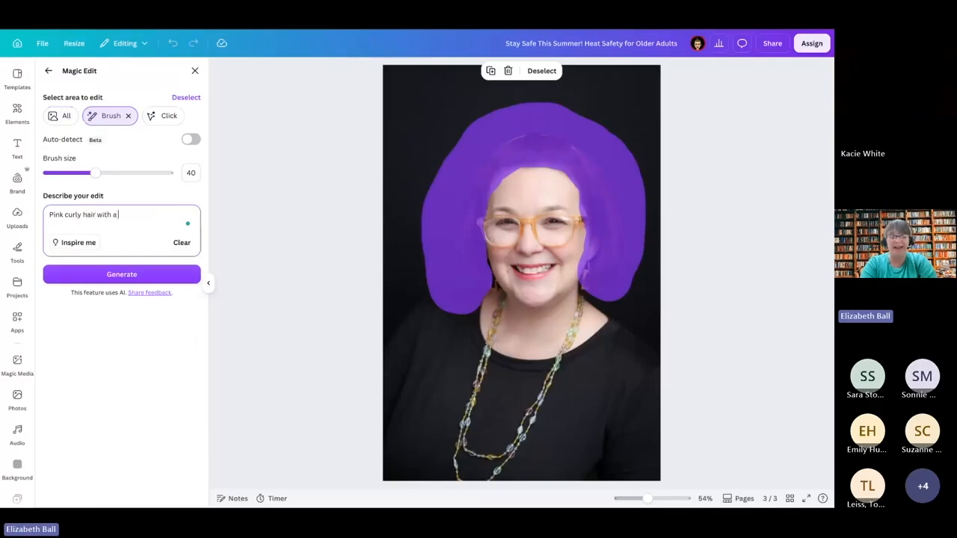
text(a crown with pur)
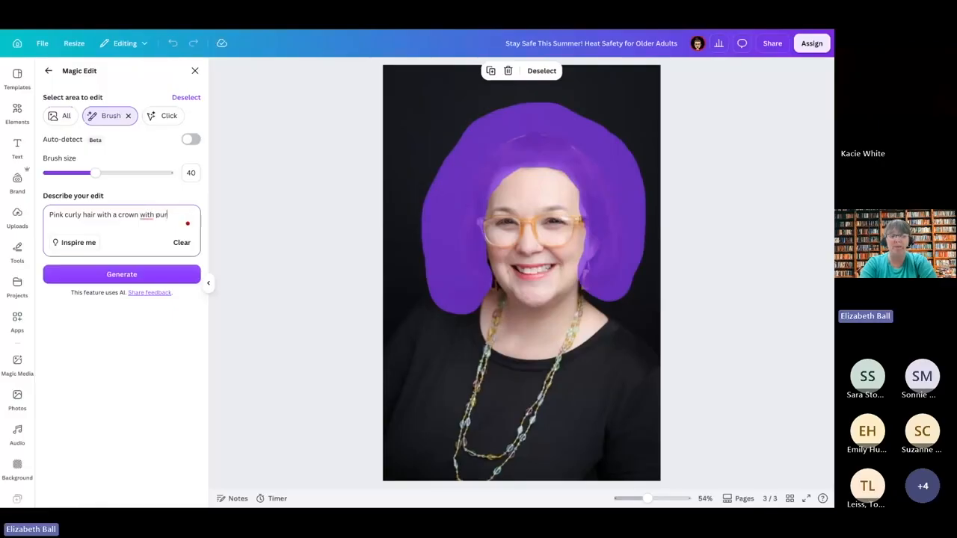
text(ple )
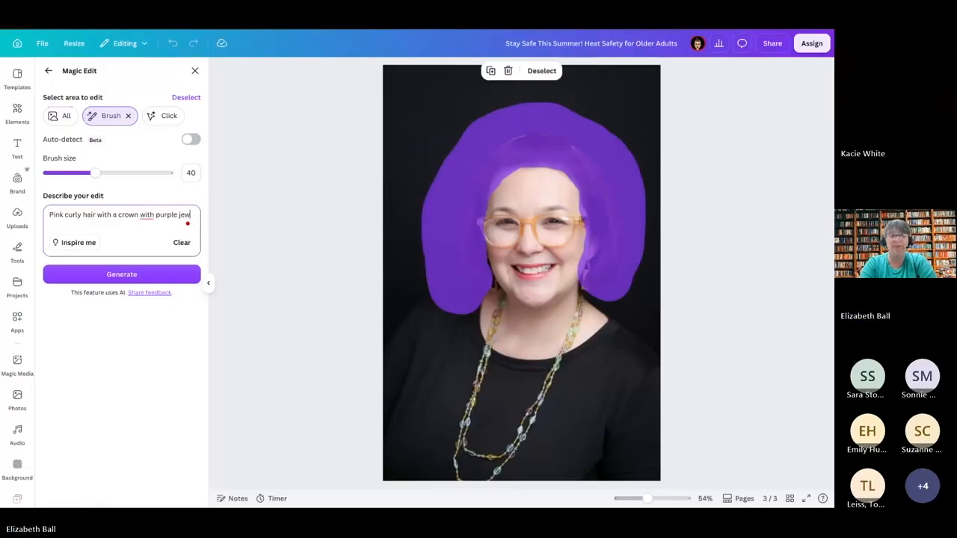
text(jewels)
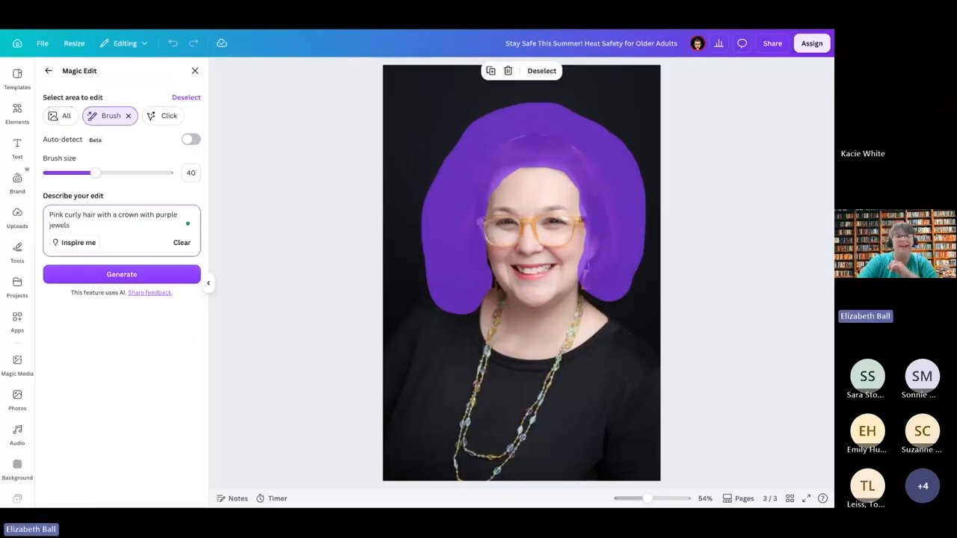
click(96, 272)
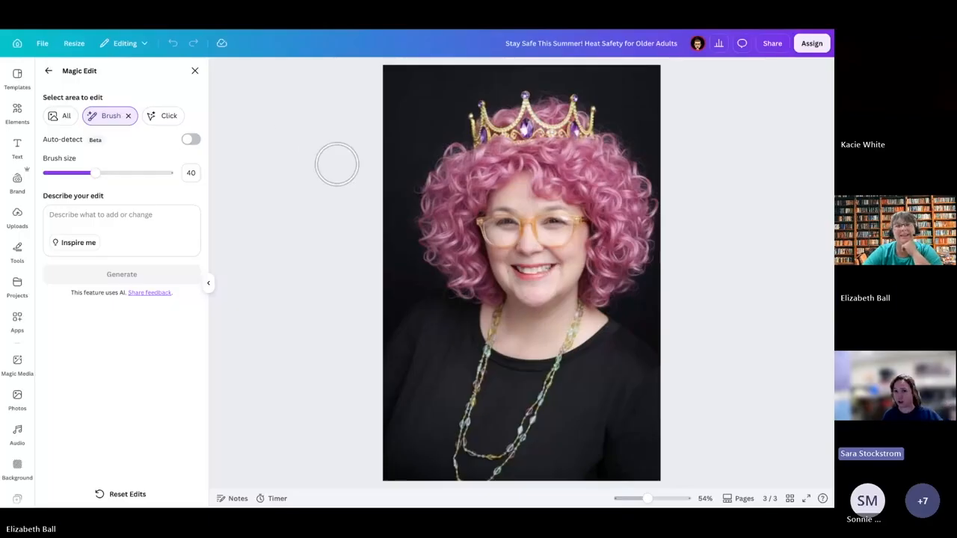
click(47, 70)
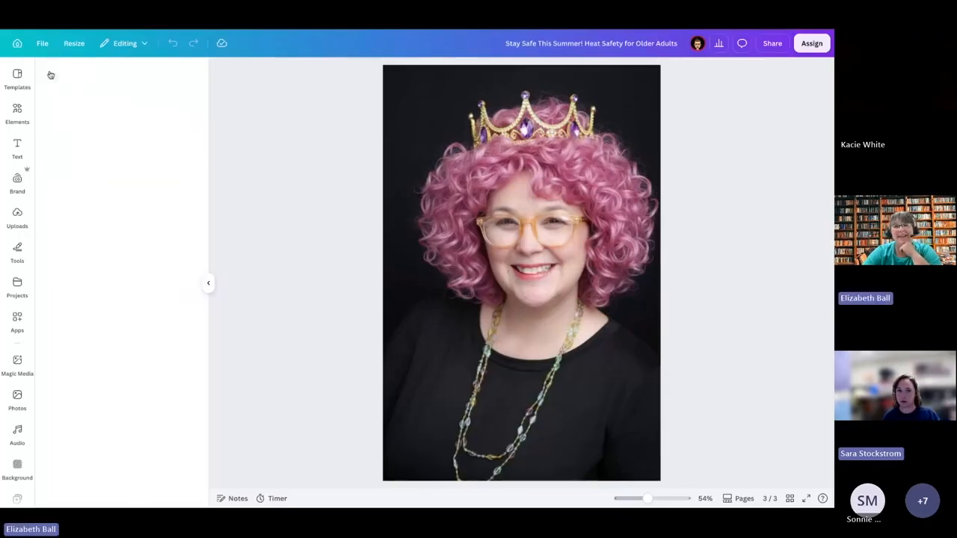
Step: Add a blank page 4, search the elements for "school bus", and place the yellow bus graphic with waving children on it
scroll(402, 318, up, 10)
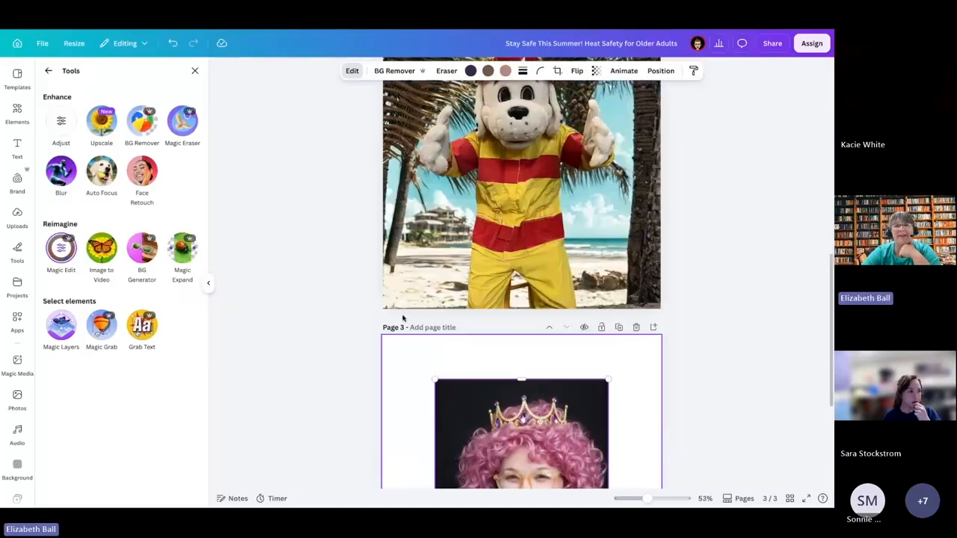
scroll(523, 448, down, 10)
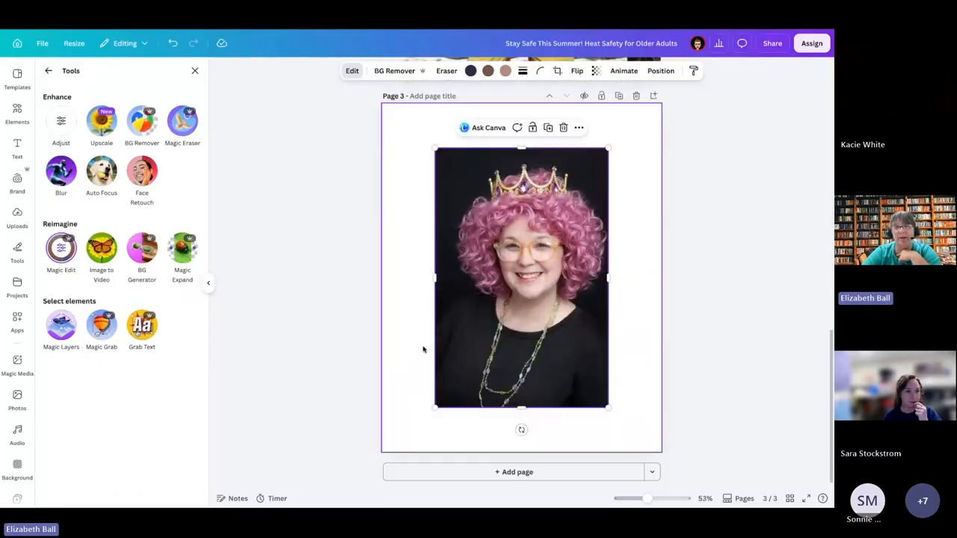
click(538, 477)
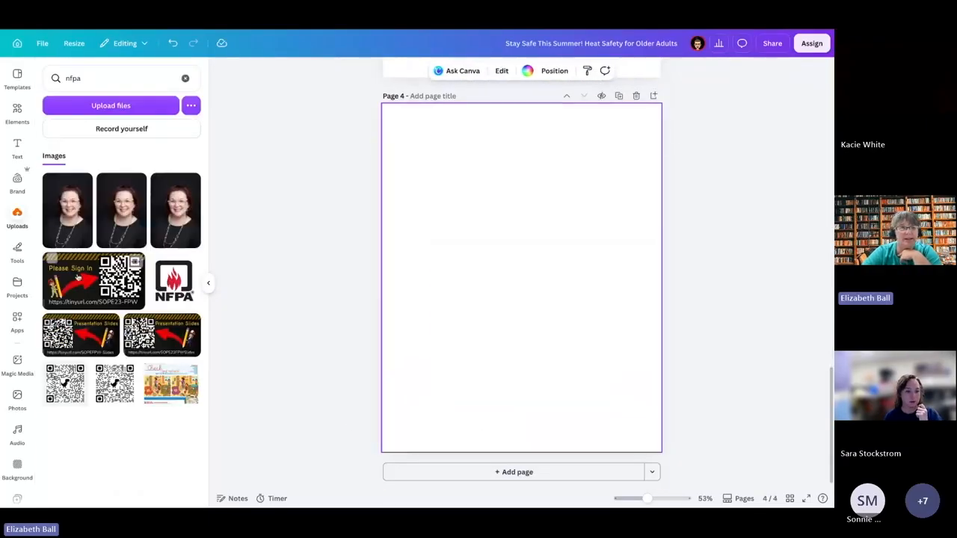
click(17, 110)
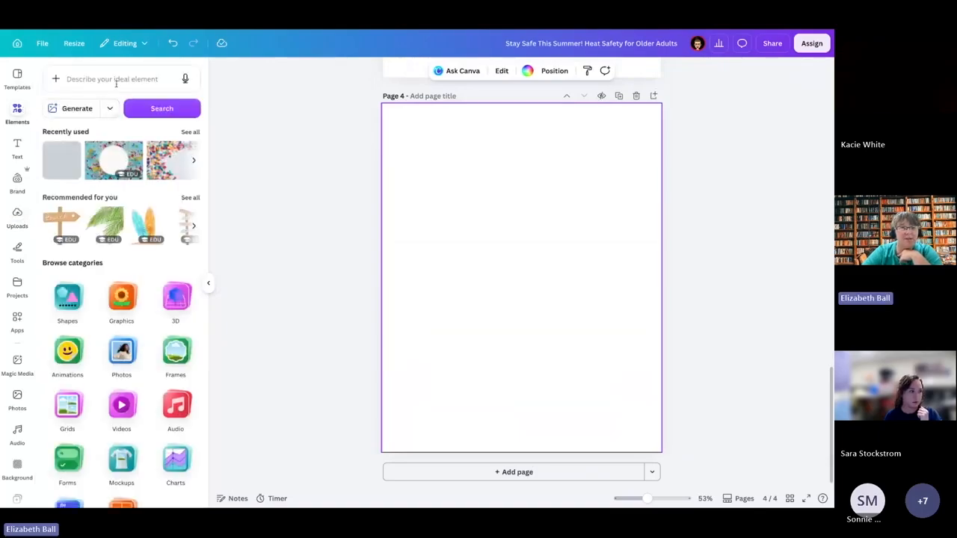
click(116, 80)
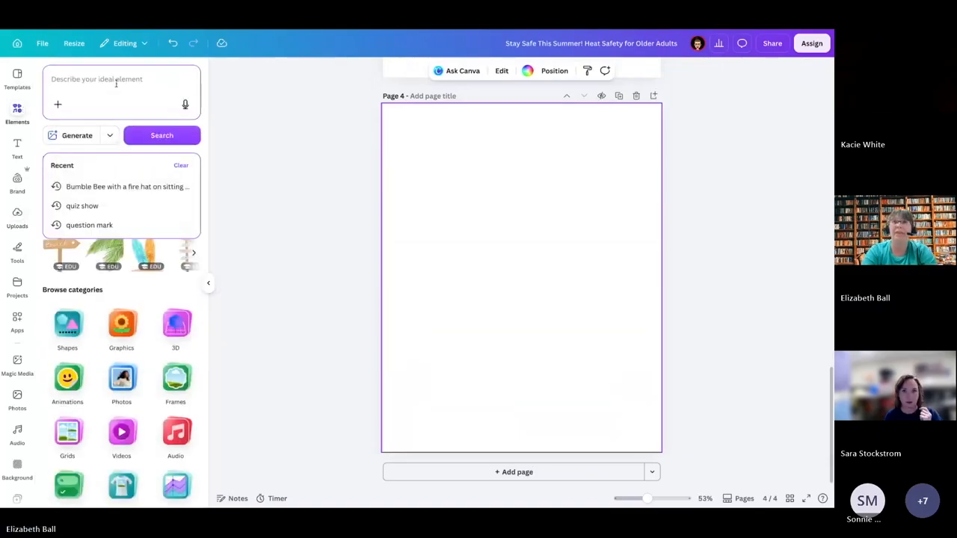
text(sc)
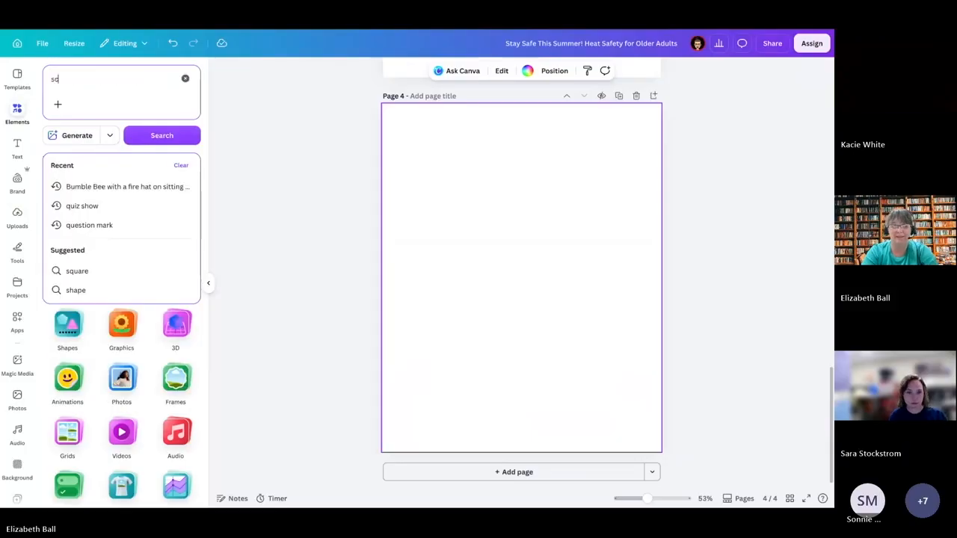
text(hool bus)
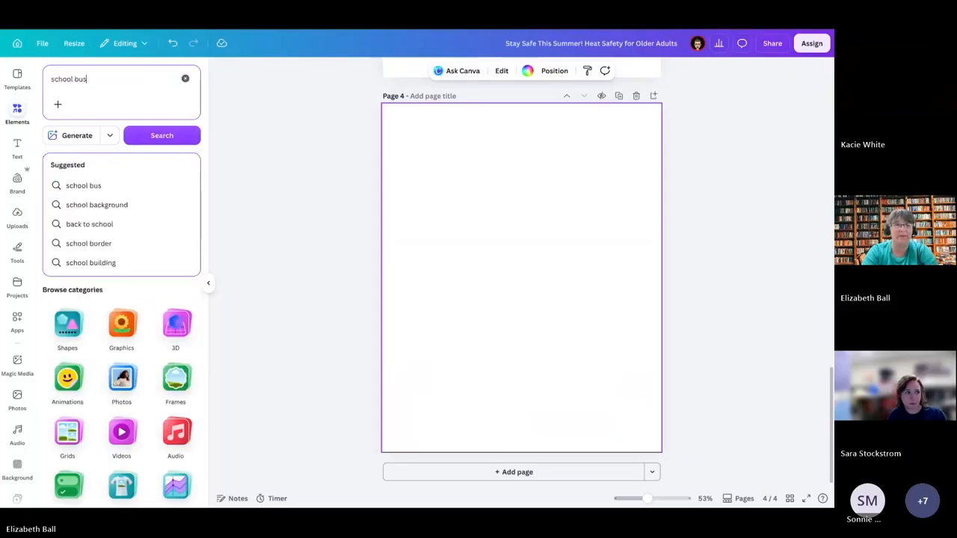
key(Return)
click(105, 213)
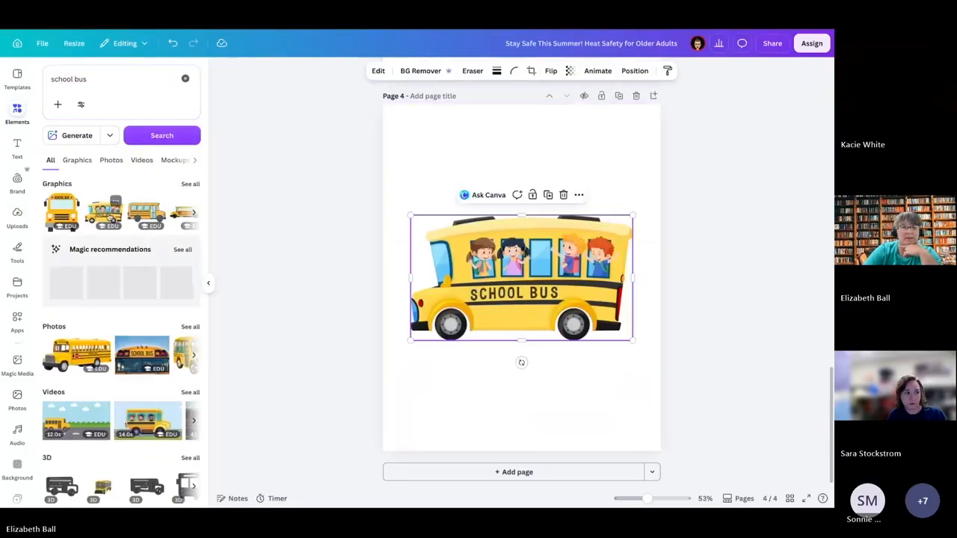
click(402, 139)
click(509, 285)
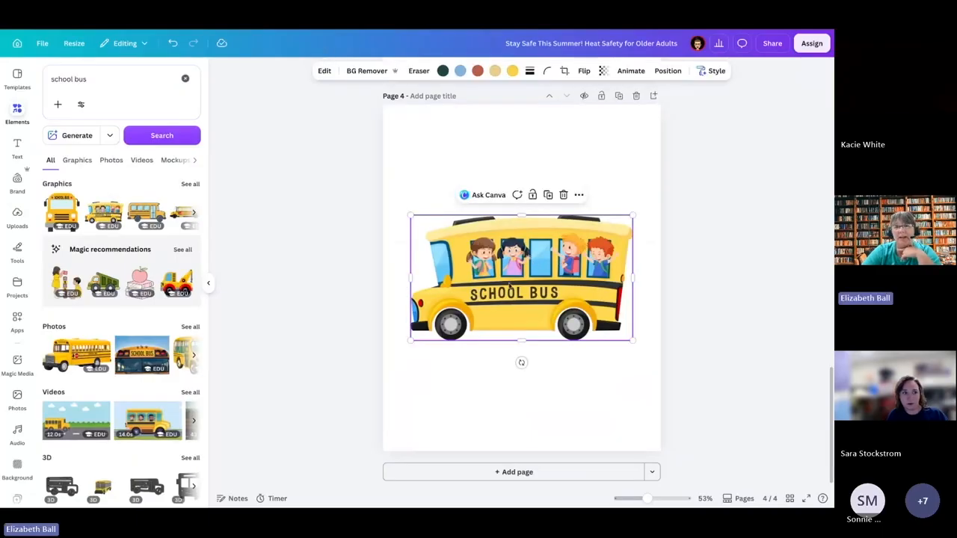
Step: Open the school bus graphic in Magic Edit and brush a selection over the SCHOOL BUS lettering
click(326, 72)
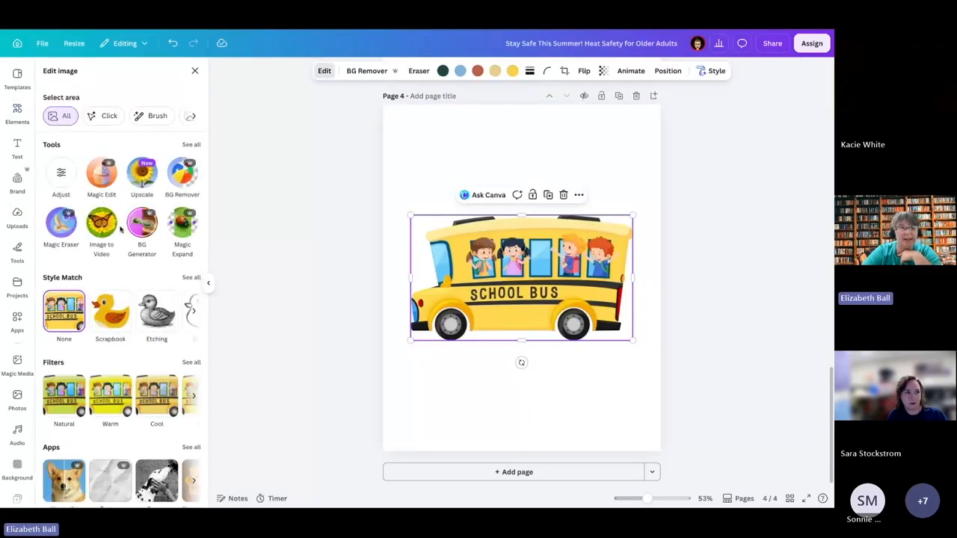
click(191, 145)
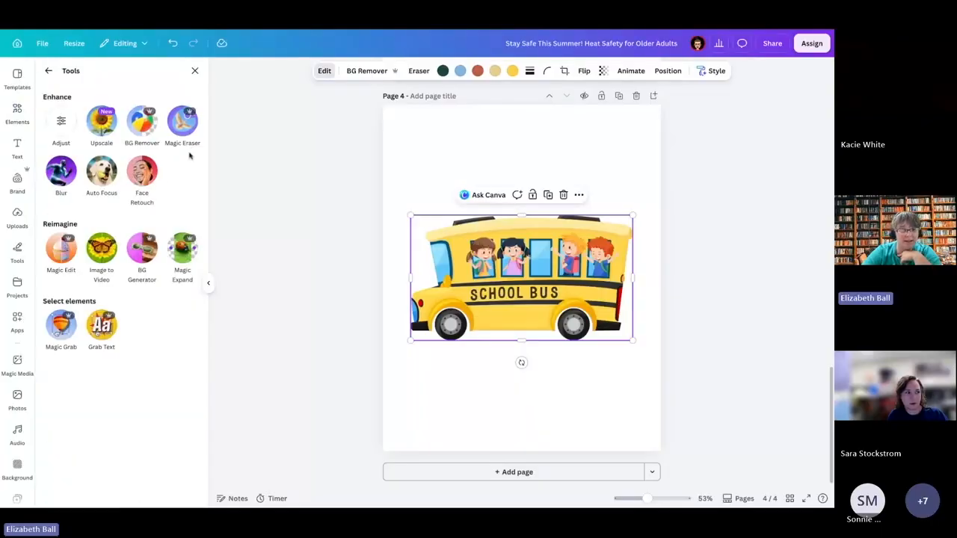
click(66, 252)
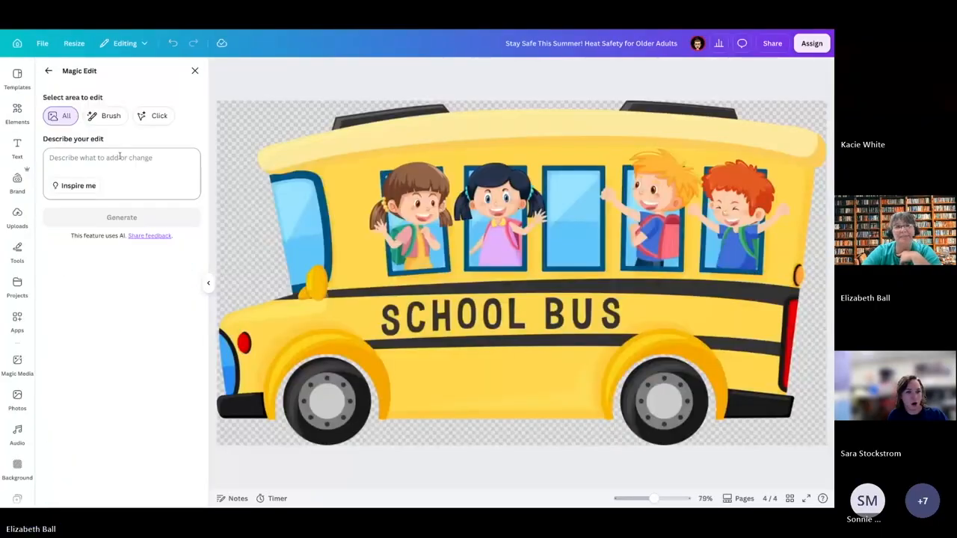
click(109, 115)
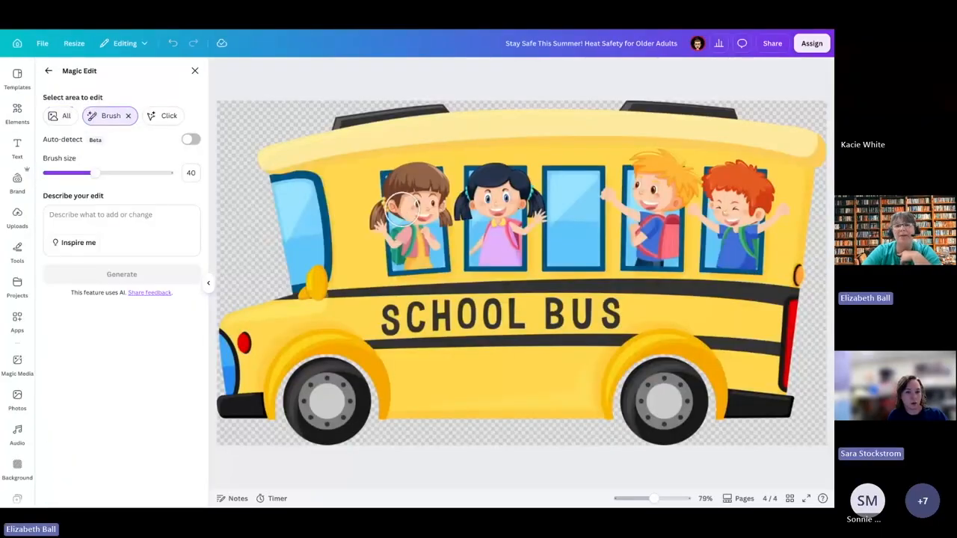
mouse_move(390, 315)
mouse_down()
mouse_move(611, 311)
mouse_move(376, 325)
mouse_move(628, 320)
mouse_move(587, 309)
mouse_up()
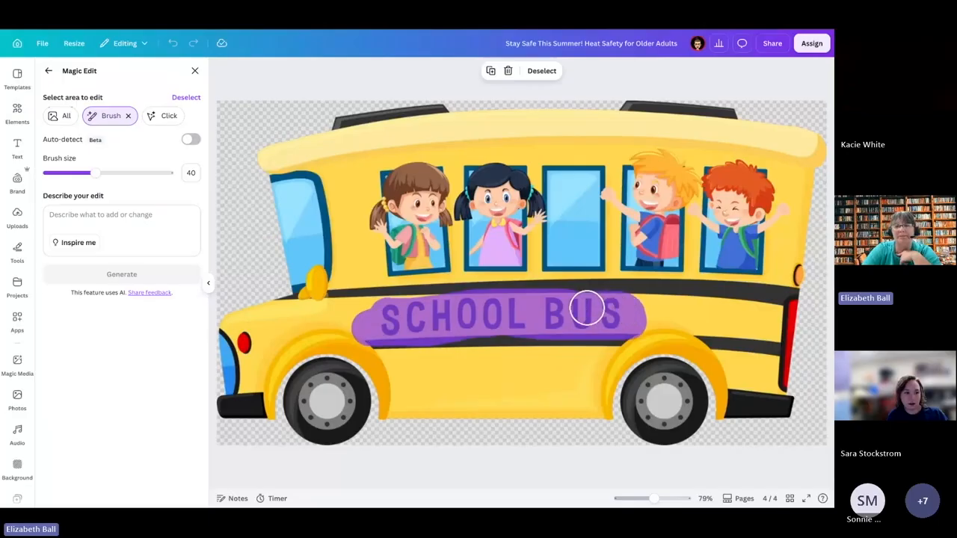
Step: Generate the edit "rocket ship on the side of the bus" on the brushed lettering area
click(108, 219)
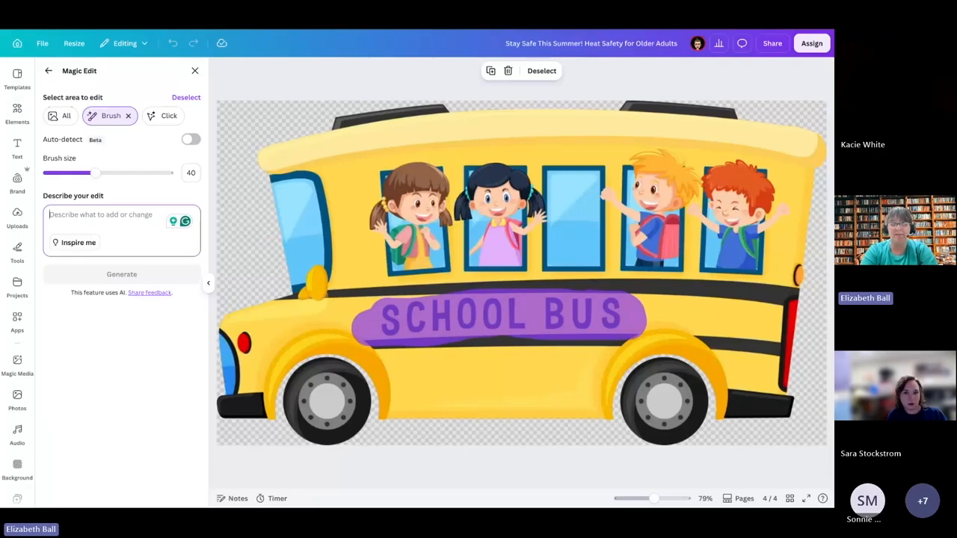
text(rocket ship on the side of the bus)
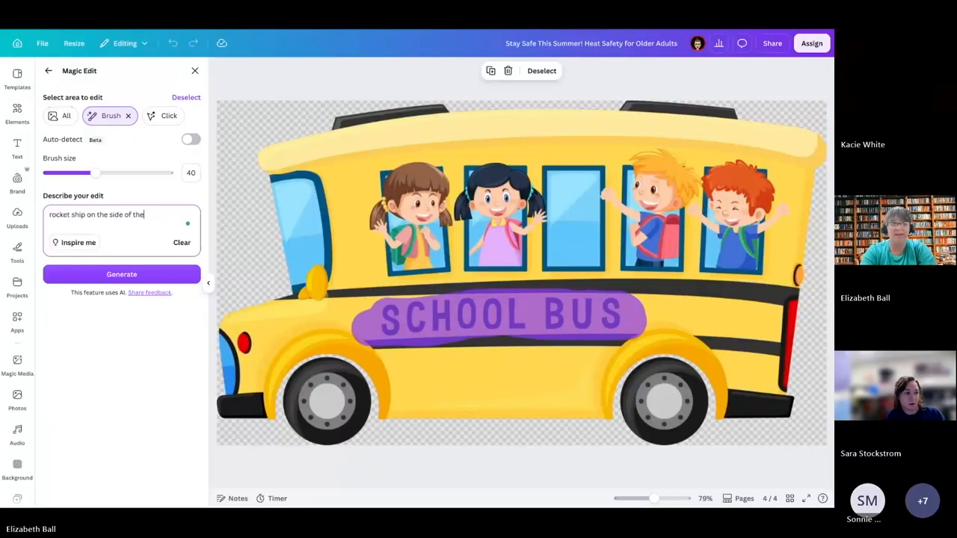
click(113, 275)
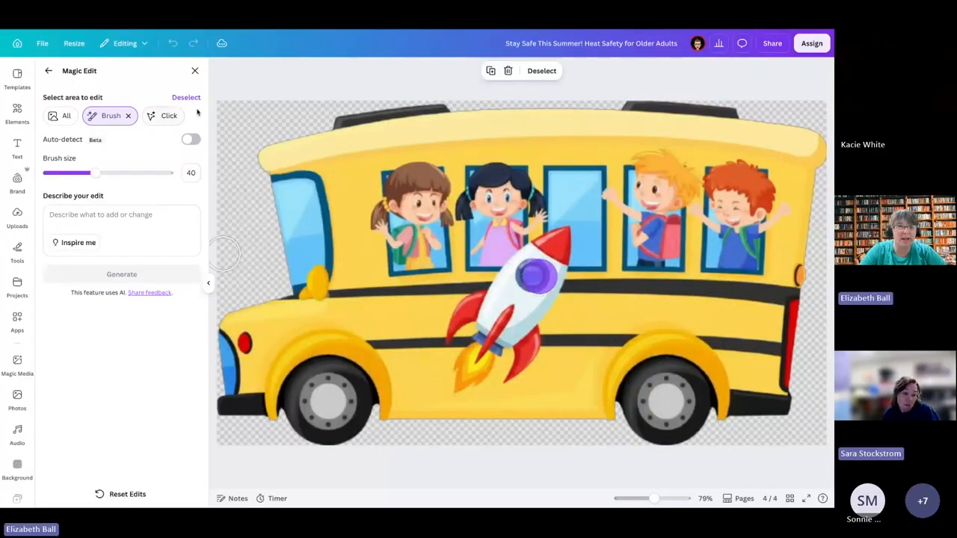
Step: Reset the edits on the school bus graphic and close Magic Edit to return to the design
click(111, 497)
click(110, 217)
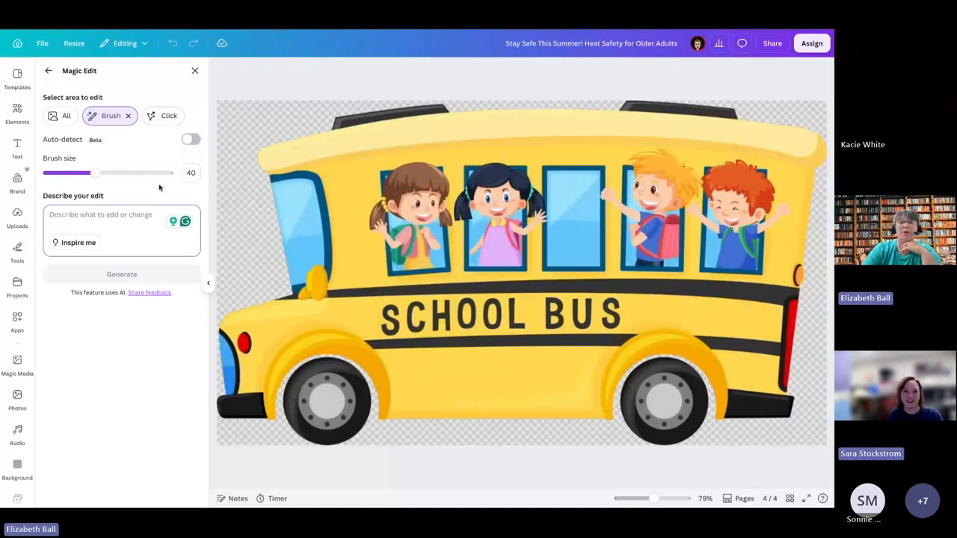
click(193, 72)
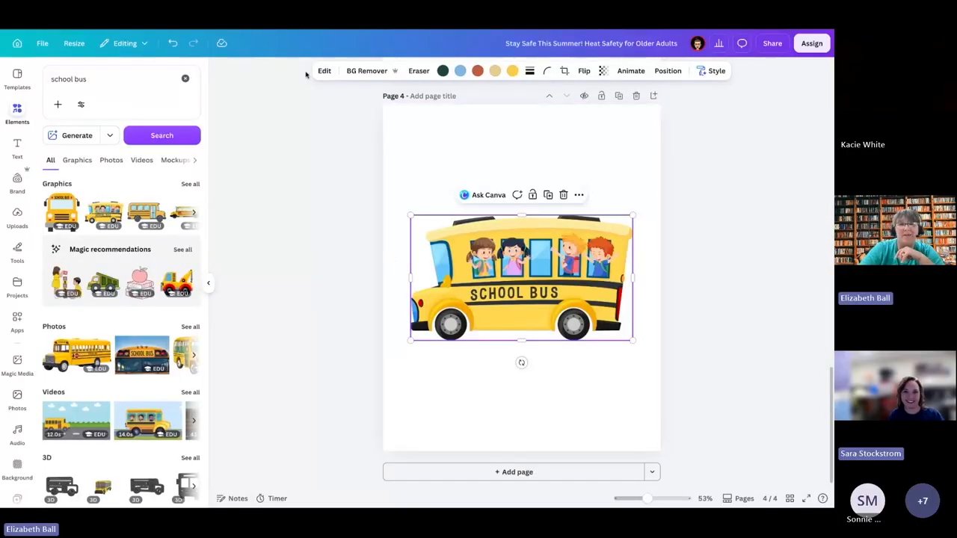
Step: Delete the school bus graphic from page 4
click(420, 127)
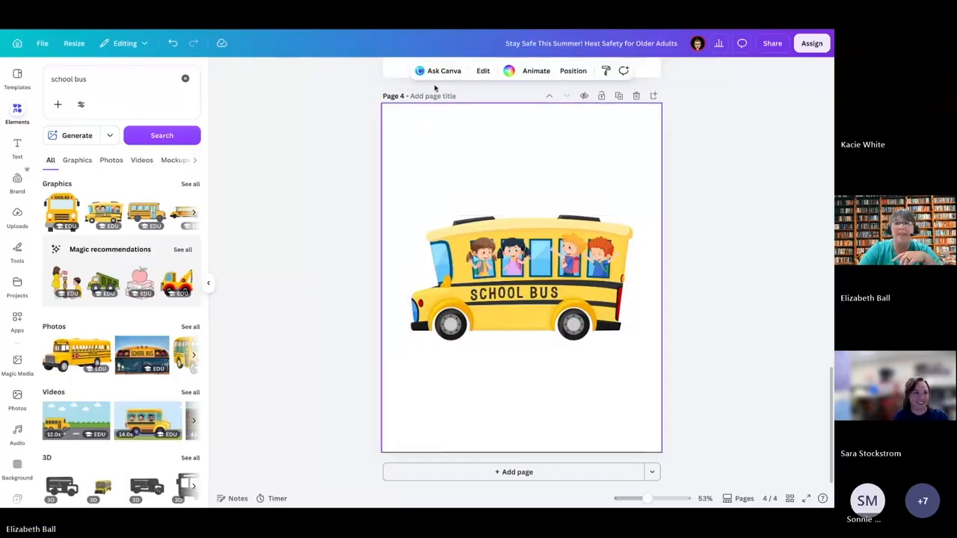
click(444, 232)
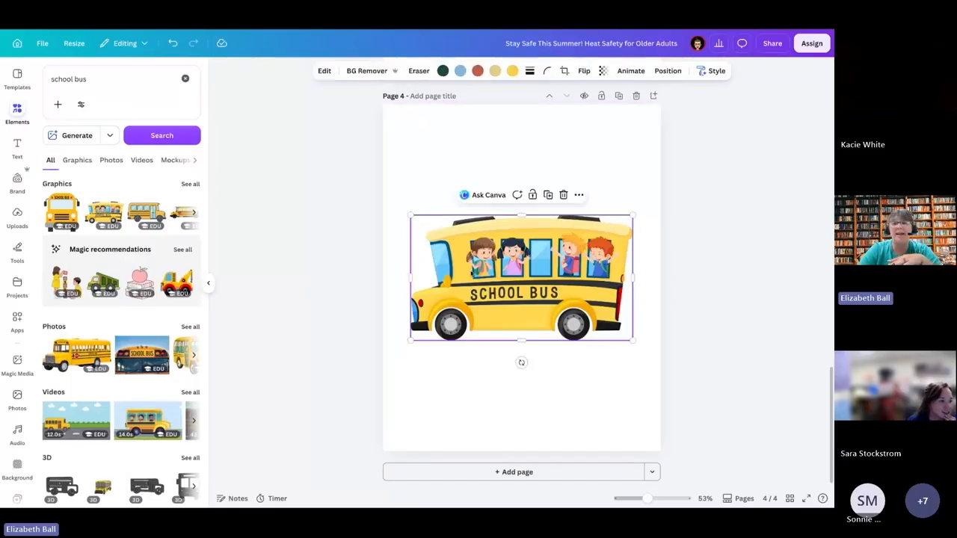
click(323, 71)
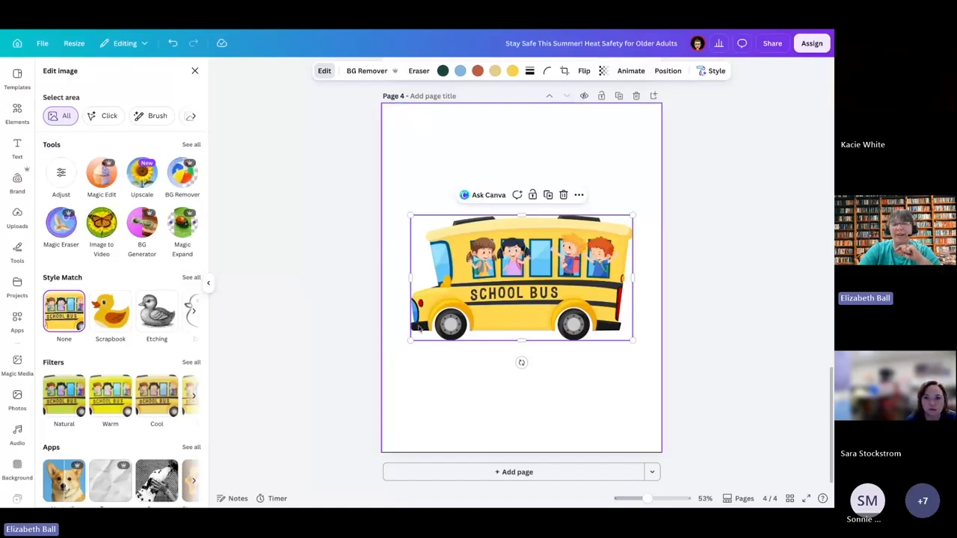
click(381, 341)
click(526, 303)
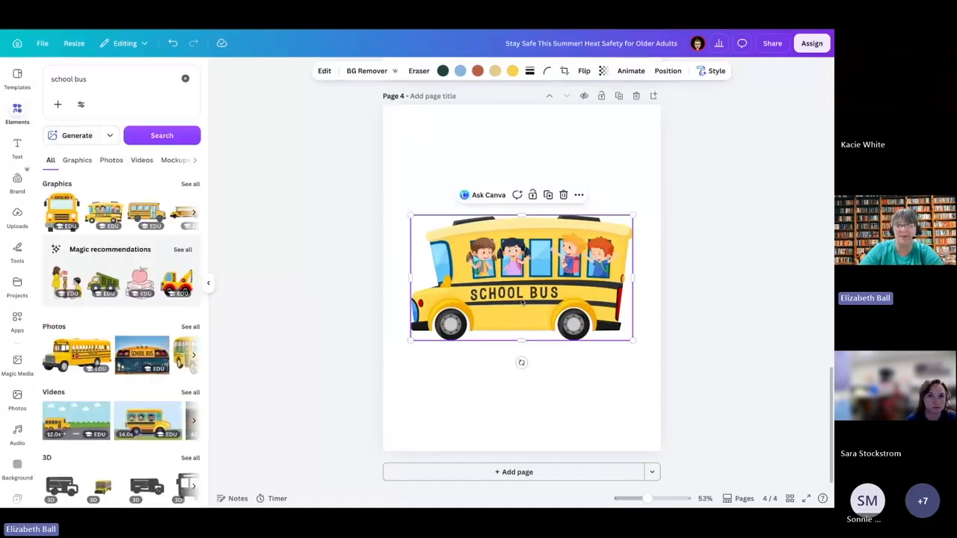
key(Delete)
Step: Search the elements for "dog" and place the boxer dog video on page 4
click(119, 79)
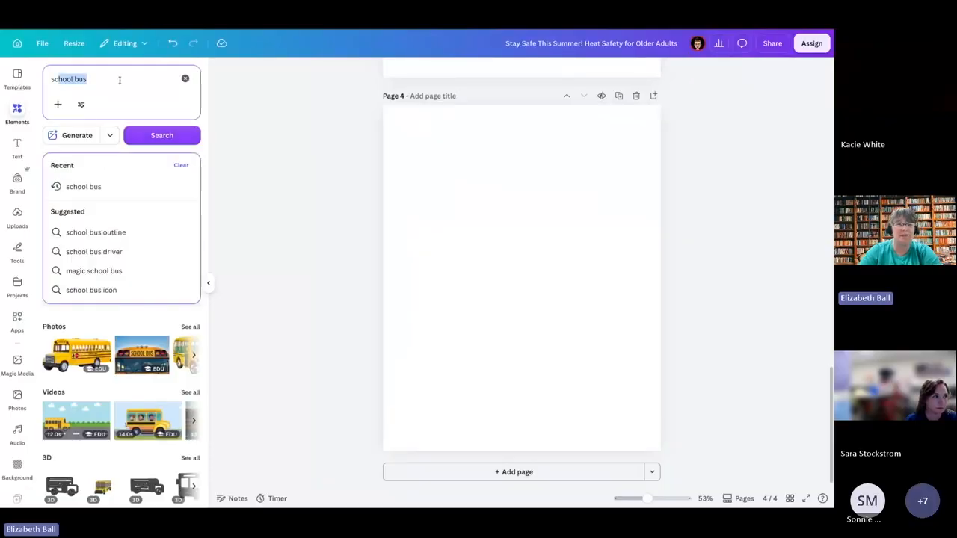
text(dog)
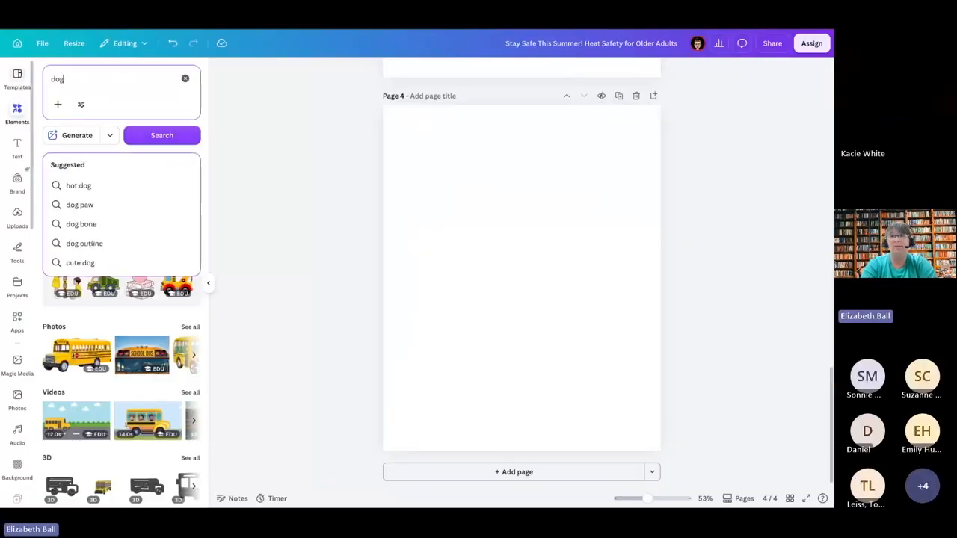
key(Return)
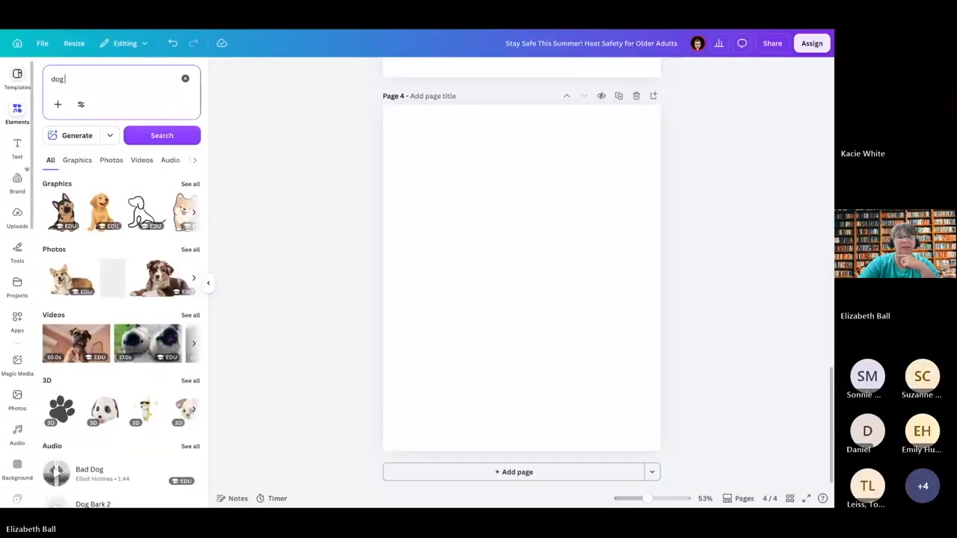
click(76, 343)
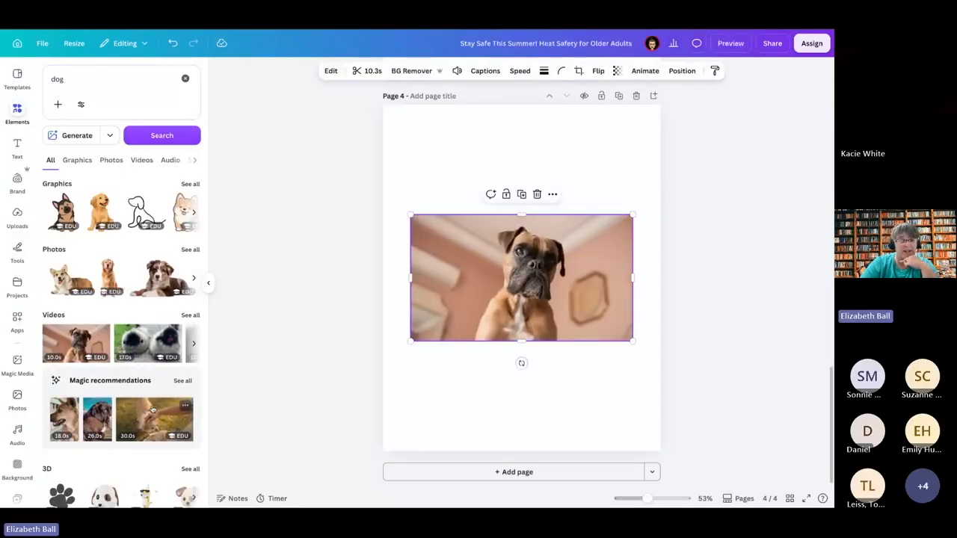
click(117, 266)
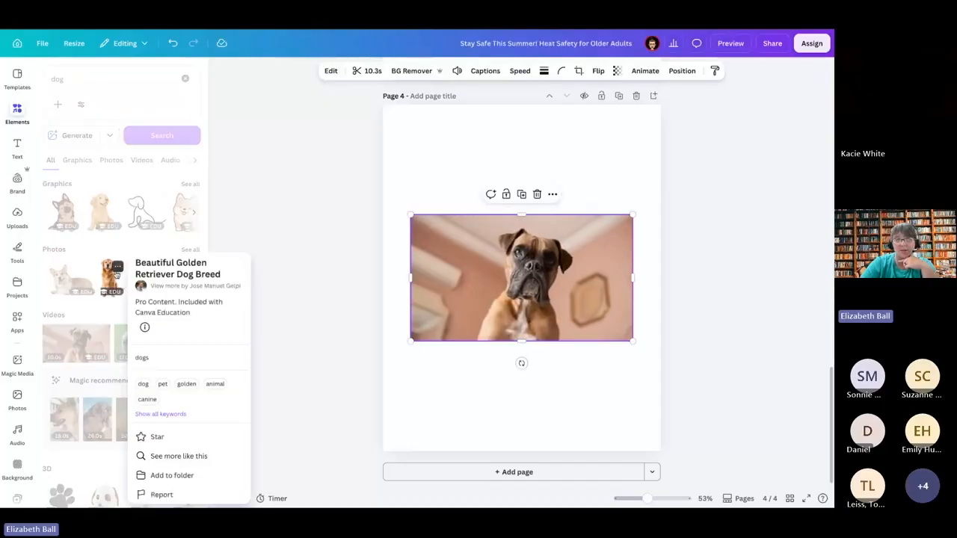
click(117, 266)
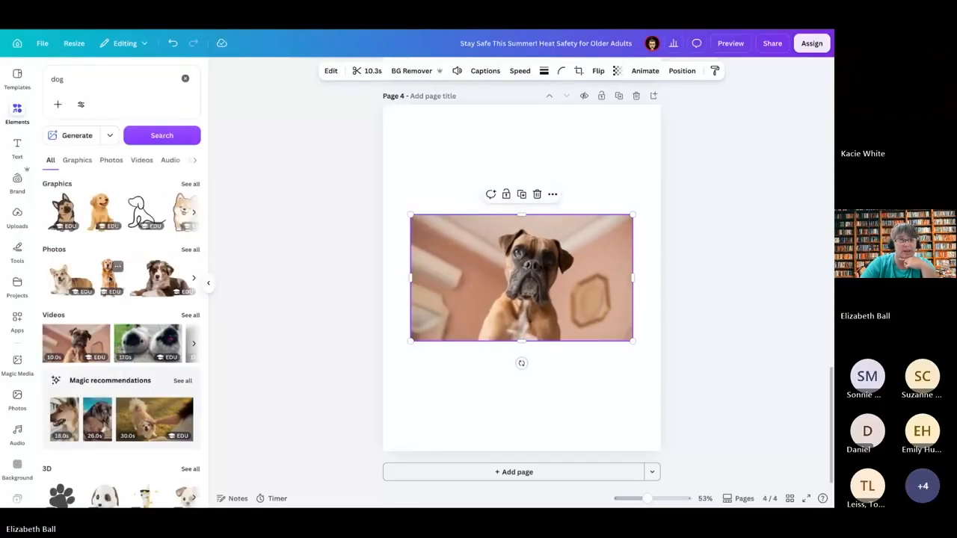
Step: Replace the boxer video on page 4 with the photo of the dog in red sunglasses on a surfboard, centered on the page
click(111, 160)
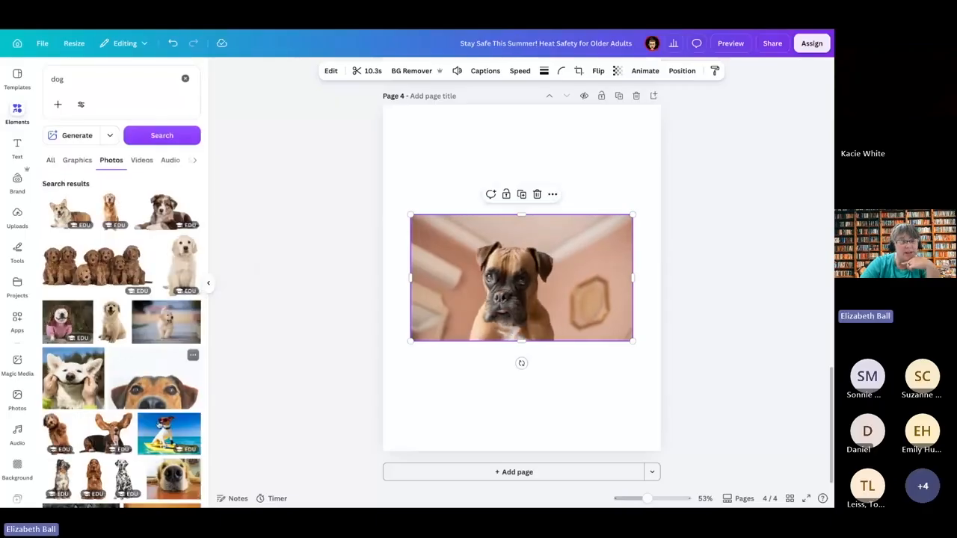
click(169, 434)
drag(591, 270, 589, 371)
click(577, 264)
key(Delete)
click(606, 349)
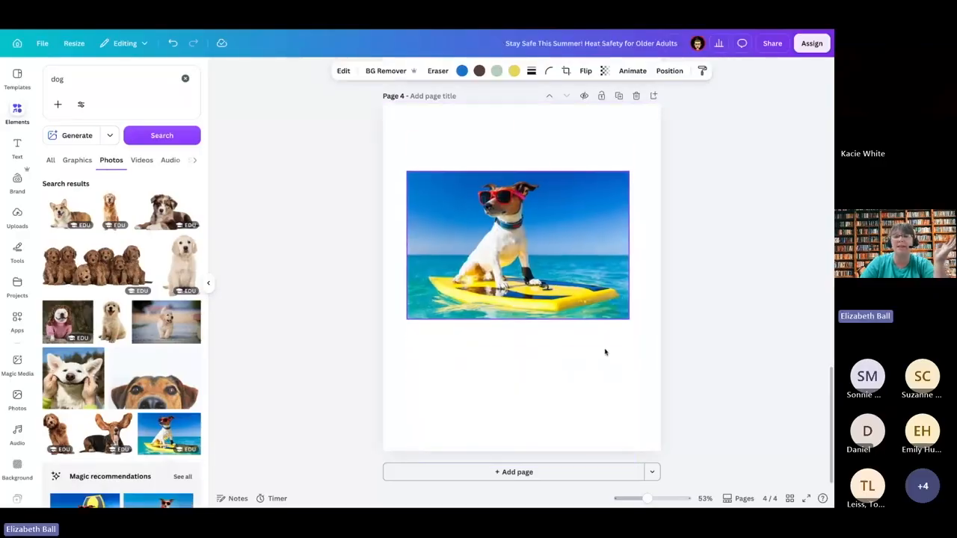
drag(605, 351, 604, 349)
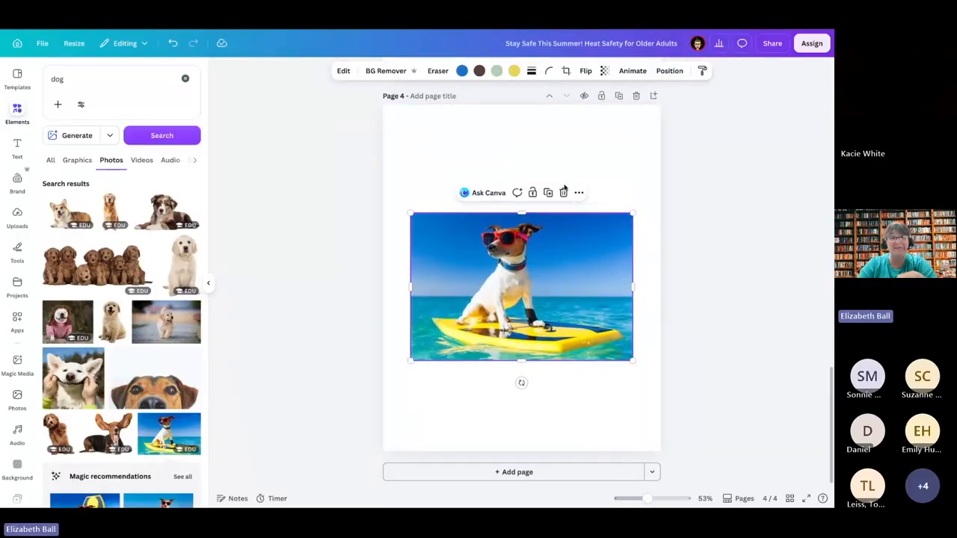
Step: Try the Image to Video tool on the surfboard dog photo and leave it again
click(343, 70)
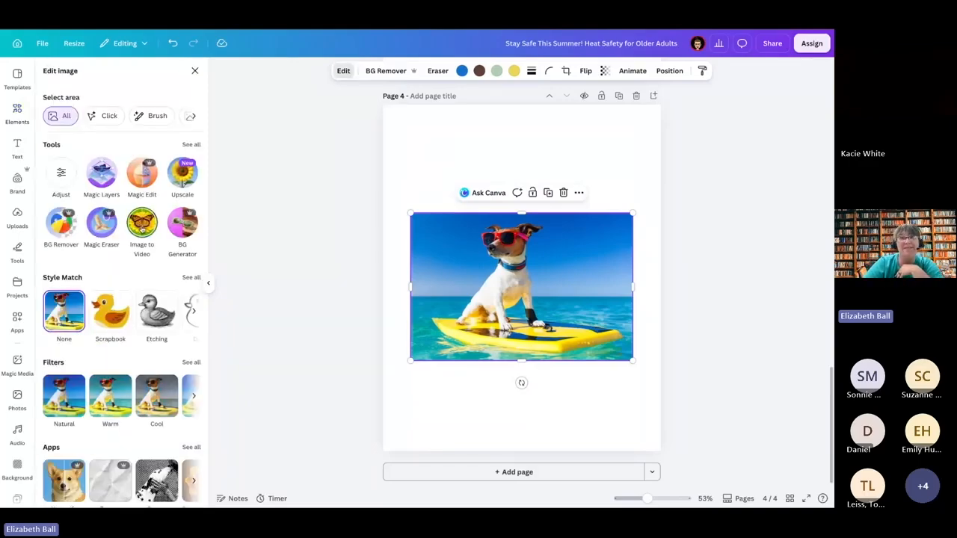
click(142, 221)
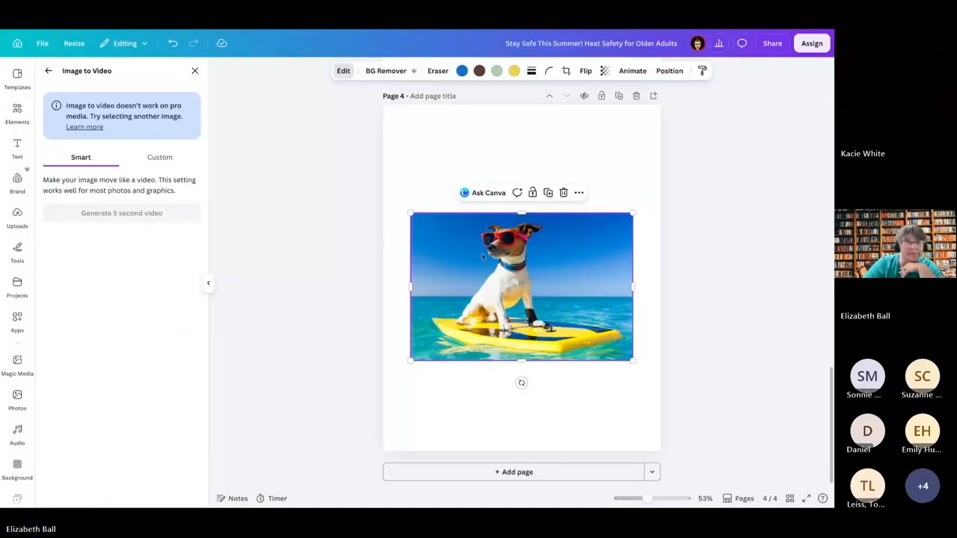
key(Escape)
Step: Replace the surfboard dog photo on page 4 with the photo of the golden puppy walking on pavement
click(491, 255)
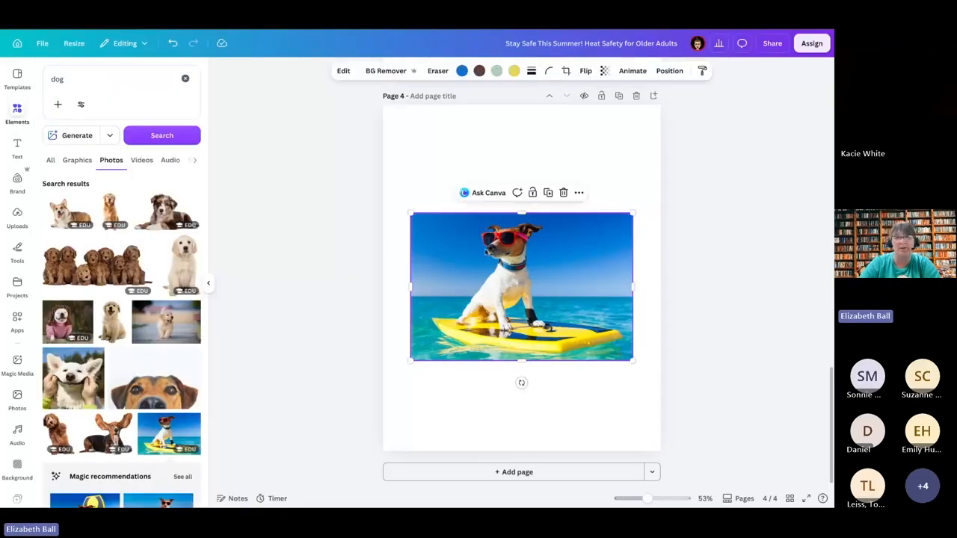
key(Delete)
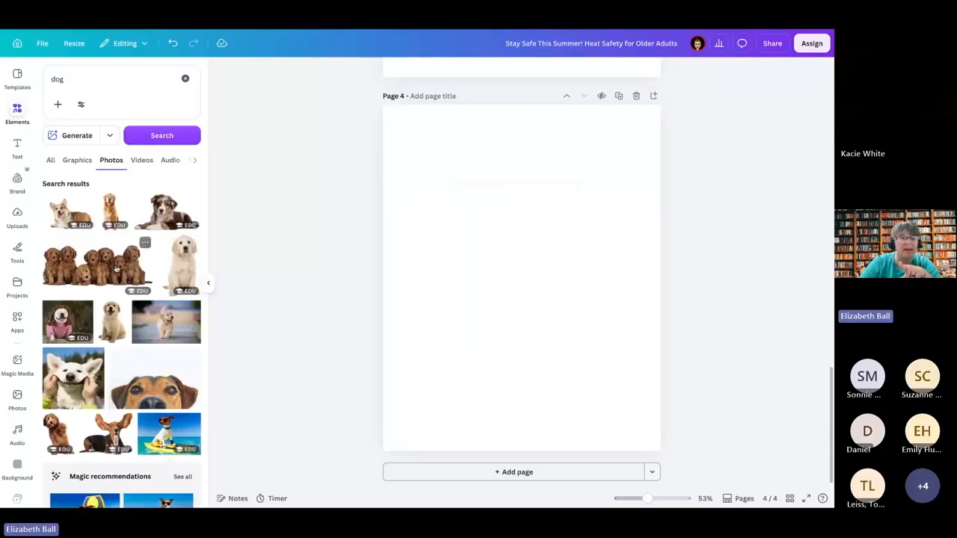
click(151, 325)
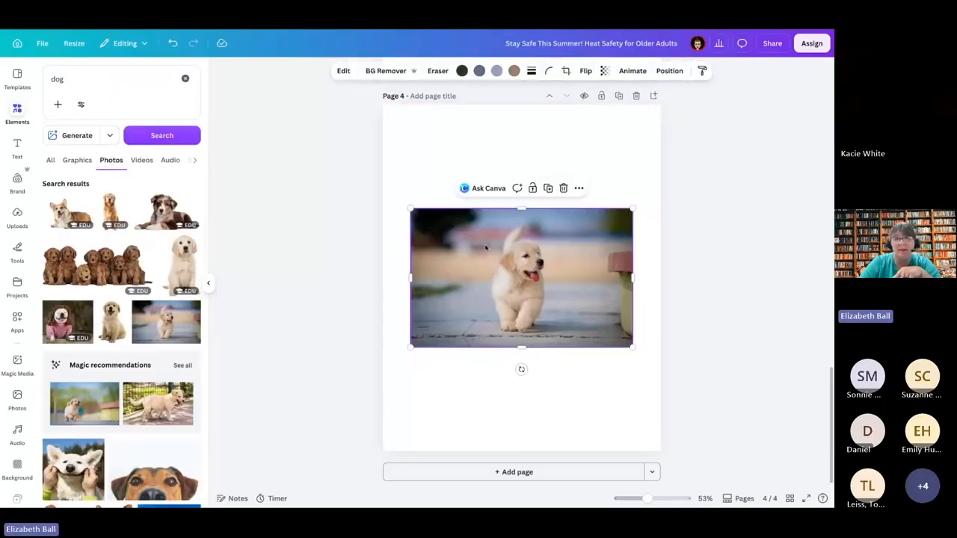
click(339, 52)
click(443, 228)
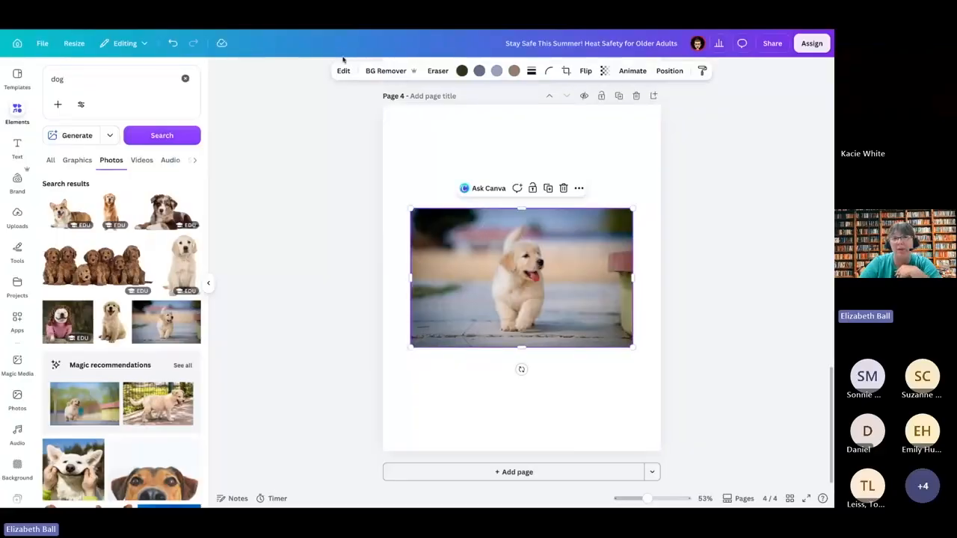
click(343, 70)
click(145, 222)
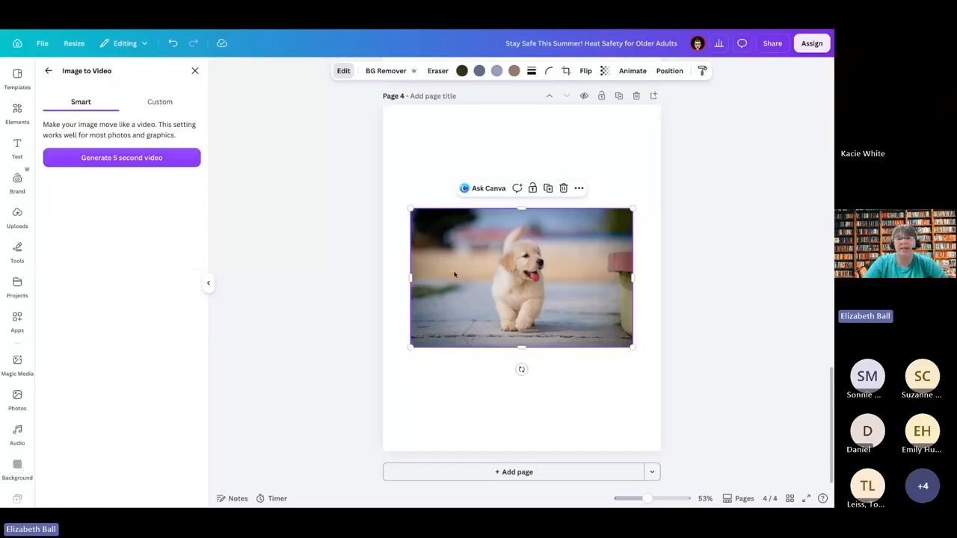
key(Escape)
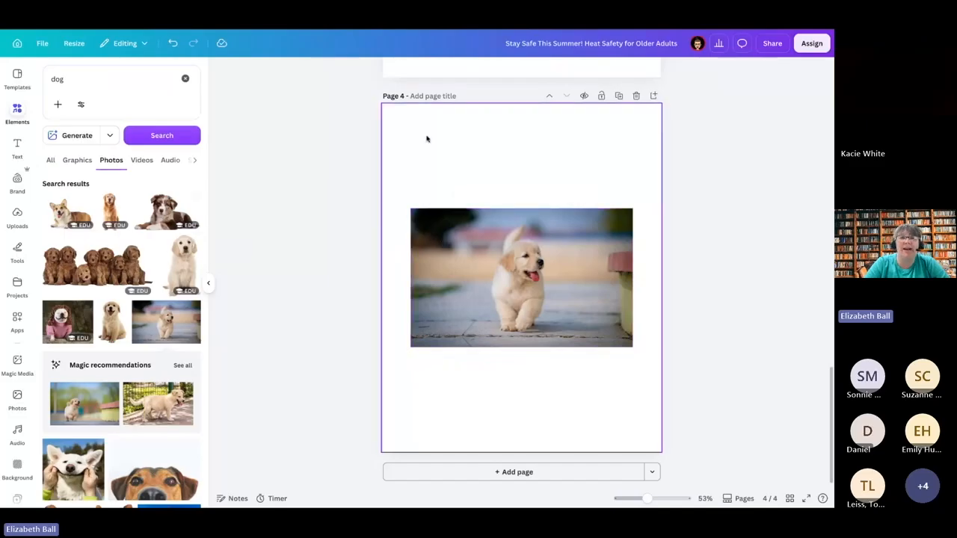
Step: Start Image to Video on the puppy photo on page 4 in custom mode, ready for a motion description
click(439, 239)
click(344, 70)
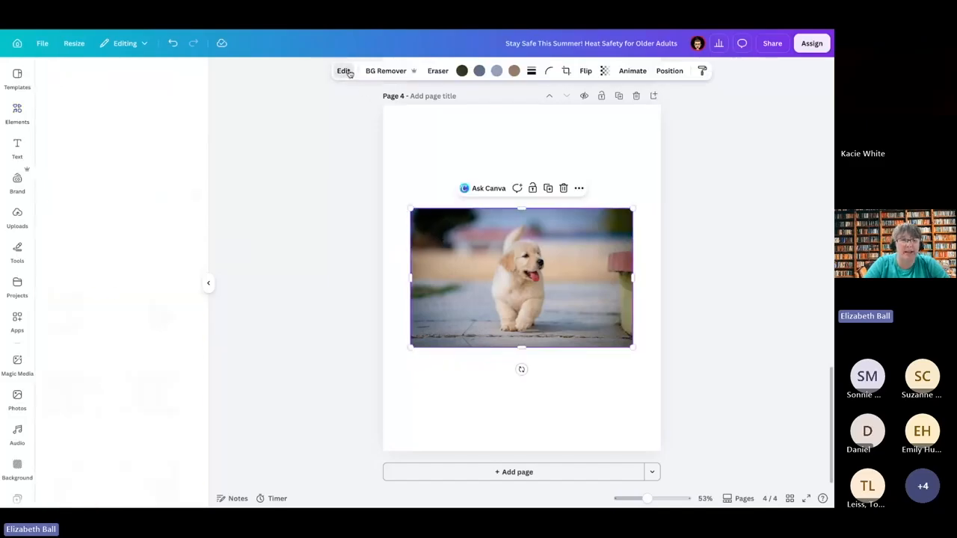
click(143, 222)
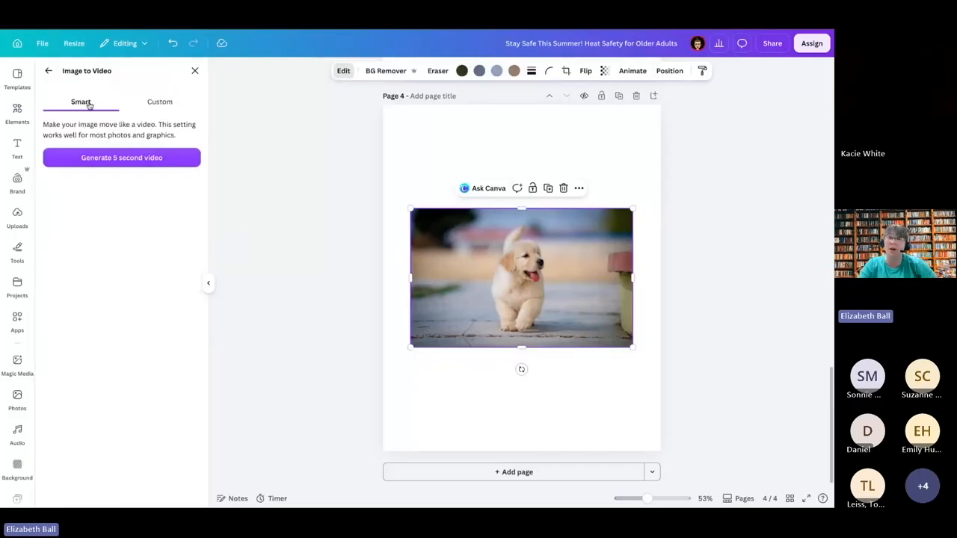
click(166, 102)
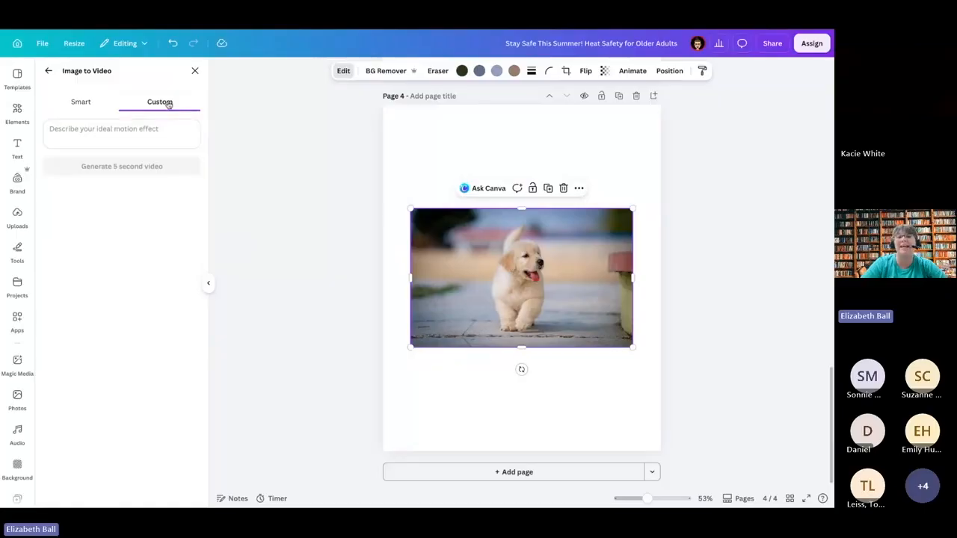
click(121, 130)
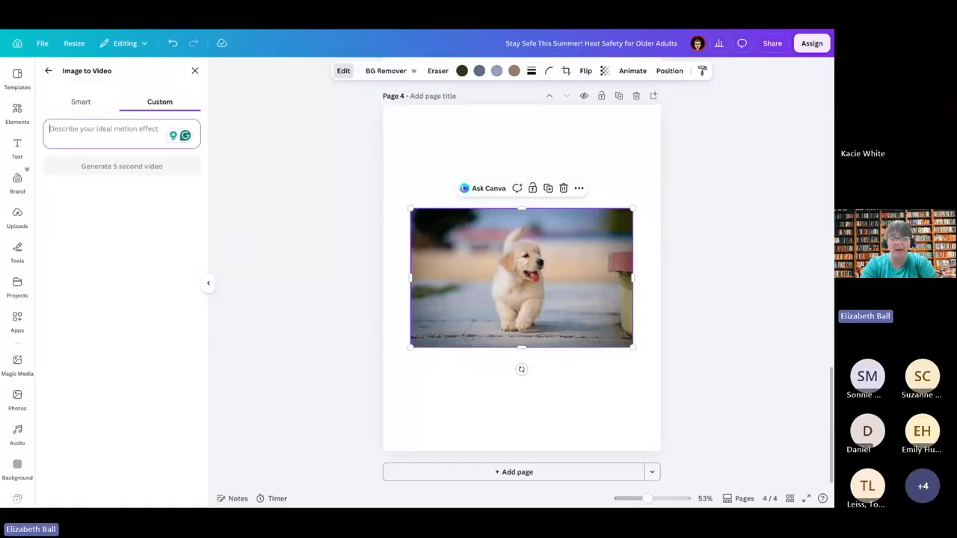
Step: Generate a 5 second video of the puppy from the motion description "dog walk forward and moves to the left of the screen"
text(do)
key(BackSpace)
key(BackSpace)
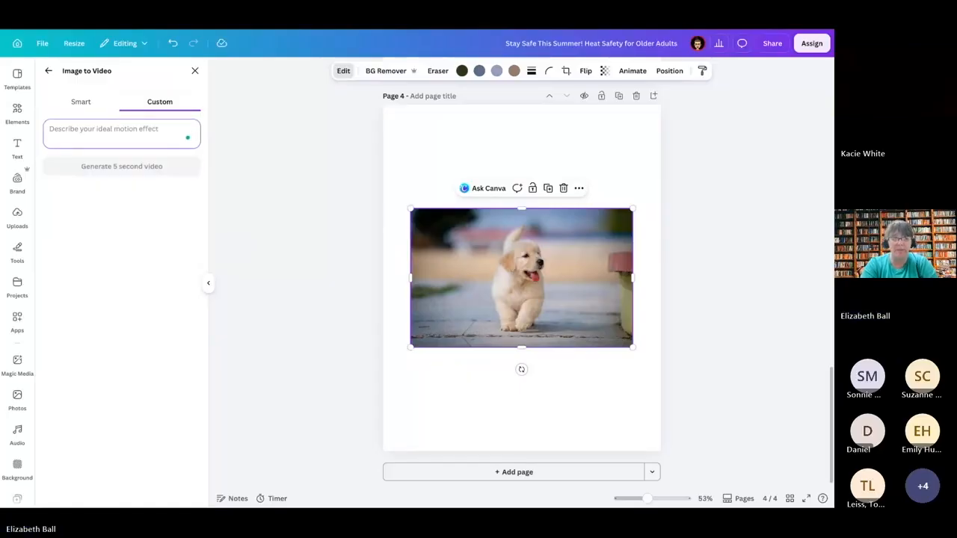
text(dog walk)
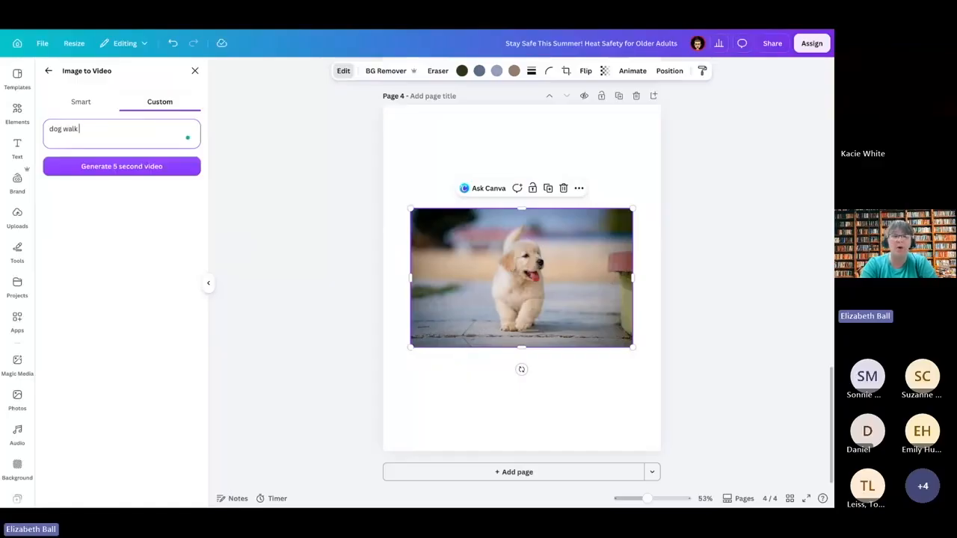
text( forward)
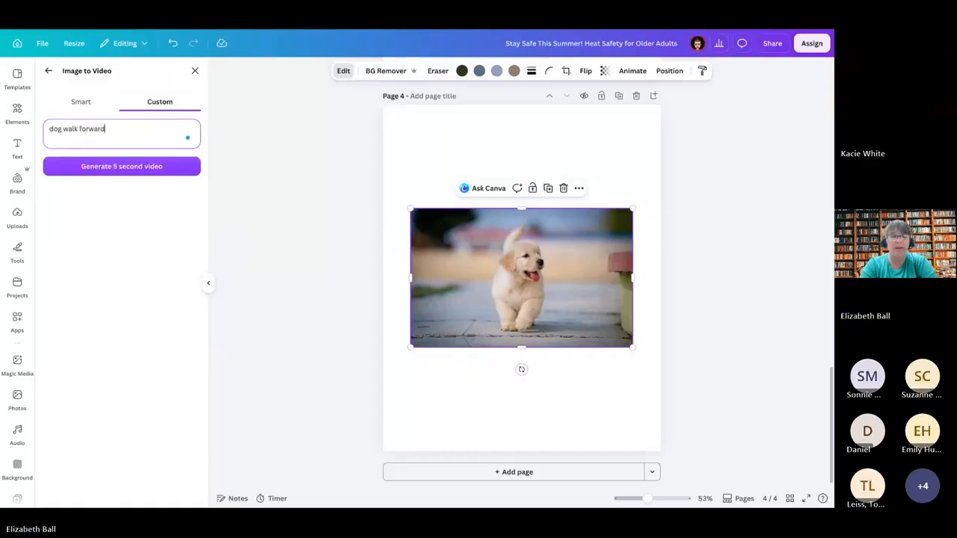
text( and moves to th)
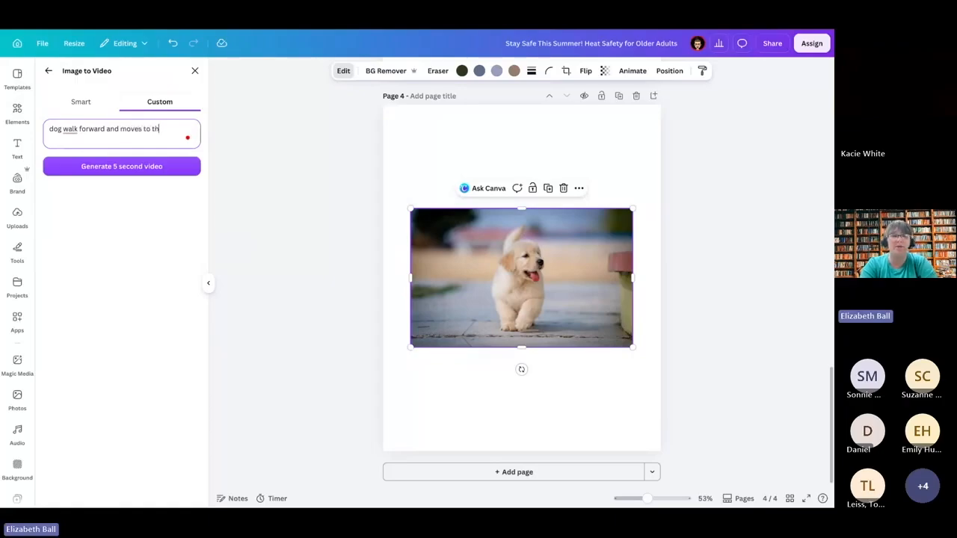
text(e left)
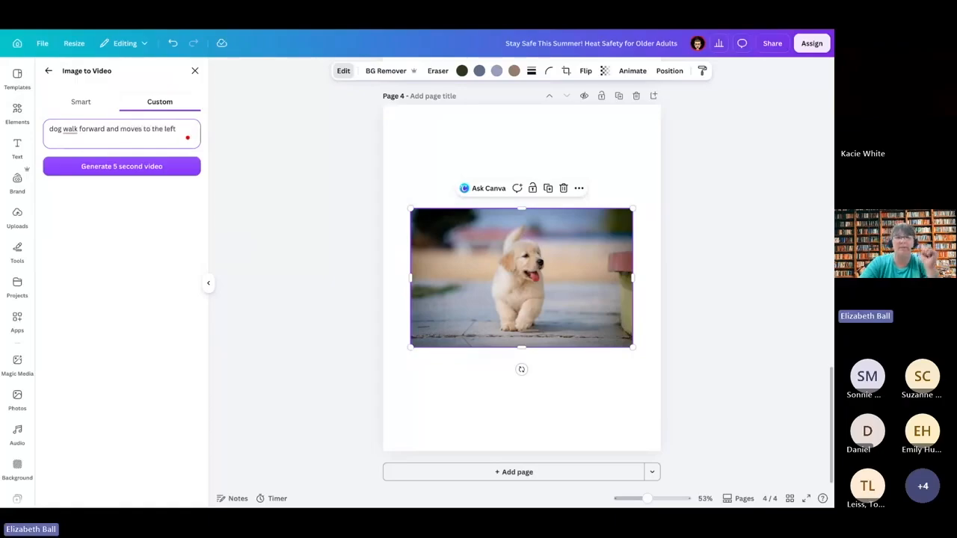
text( of the screen)
click(117, 166)
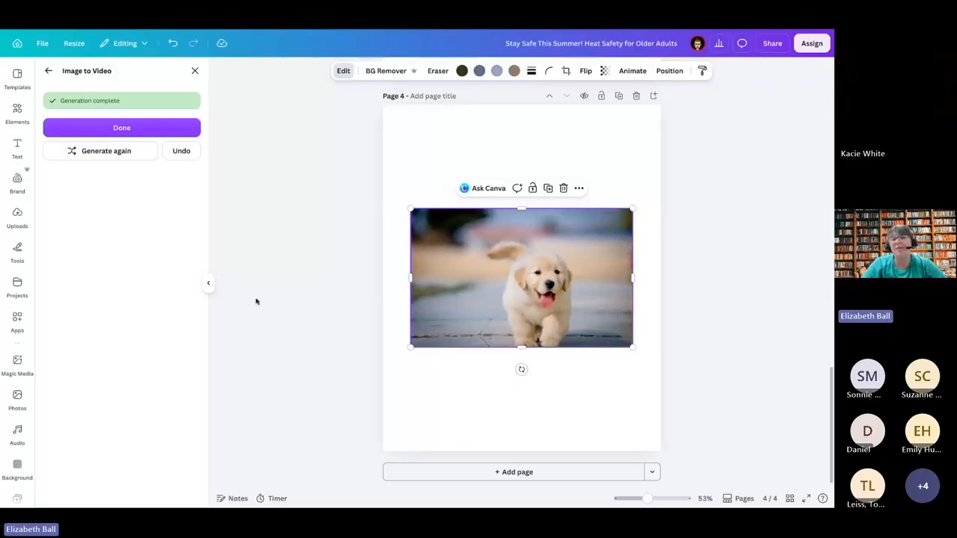
Step: Delete the generated puppy video from page 4 and clear the "dog" element search
click(485, 313)
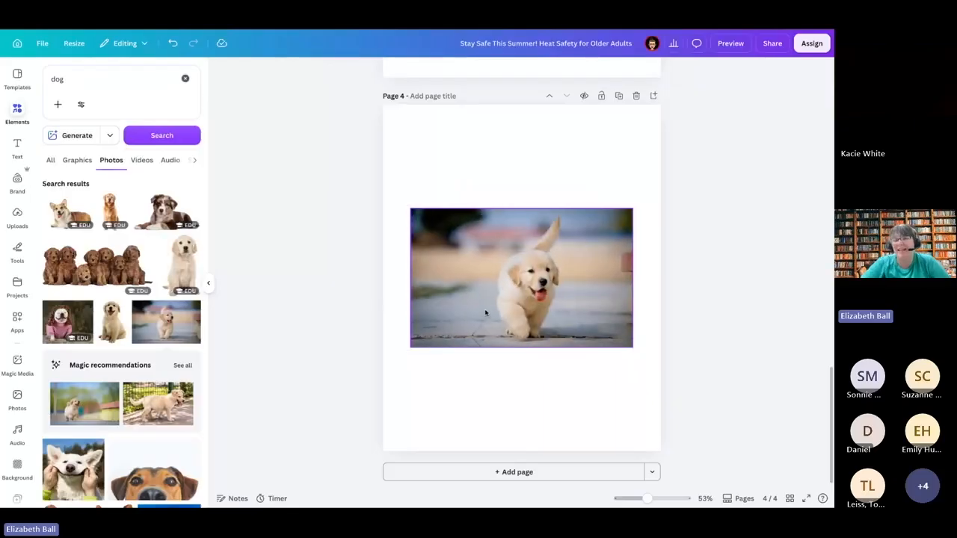
click(486, 312)
key(Delete)
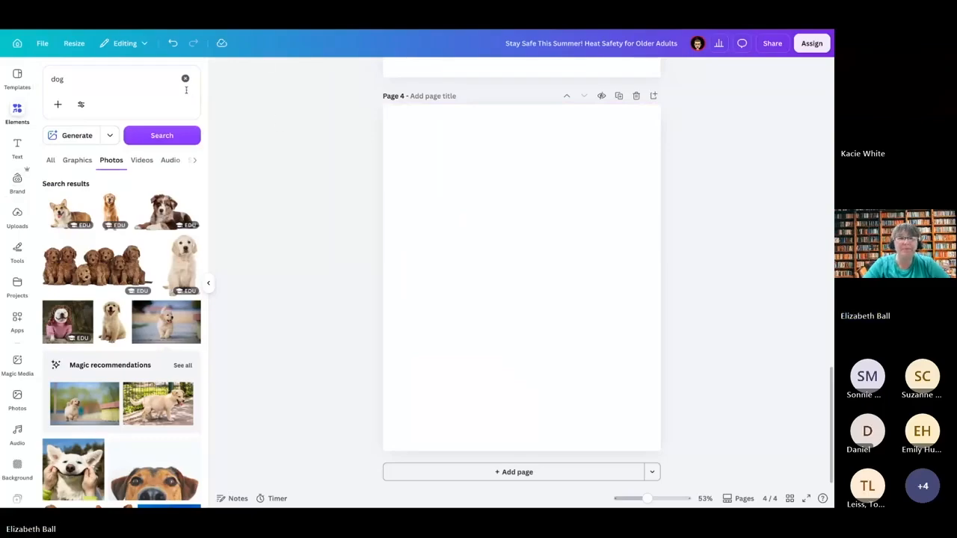
click(185, 79)
Step: Review the full list of image editing tools for the mascot photo on page 2, then close the list
scroll(493, 257, up, 5)
scroll(493, 256, up, 5)
right_click(493, 256)
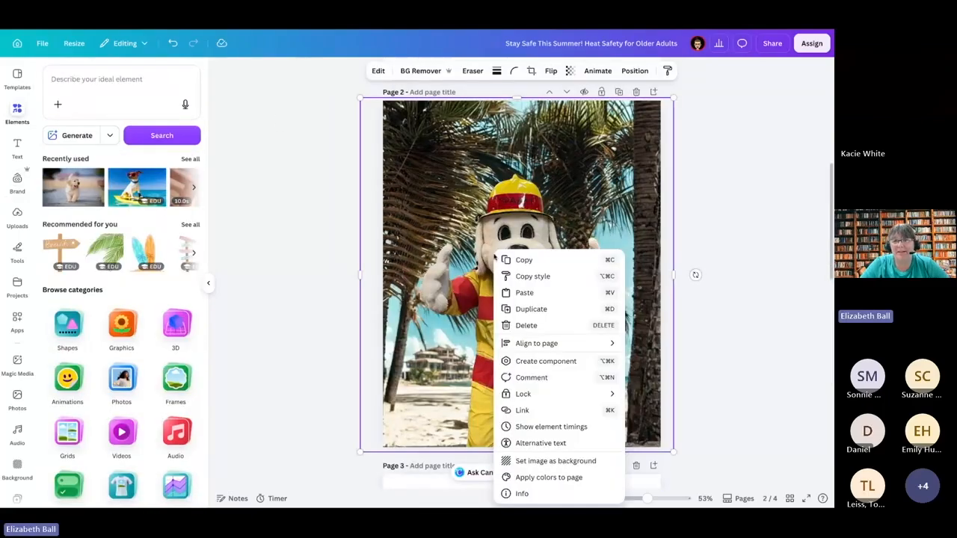
click(379, 70)
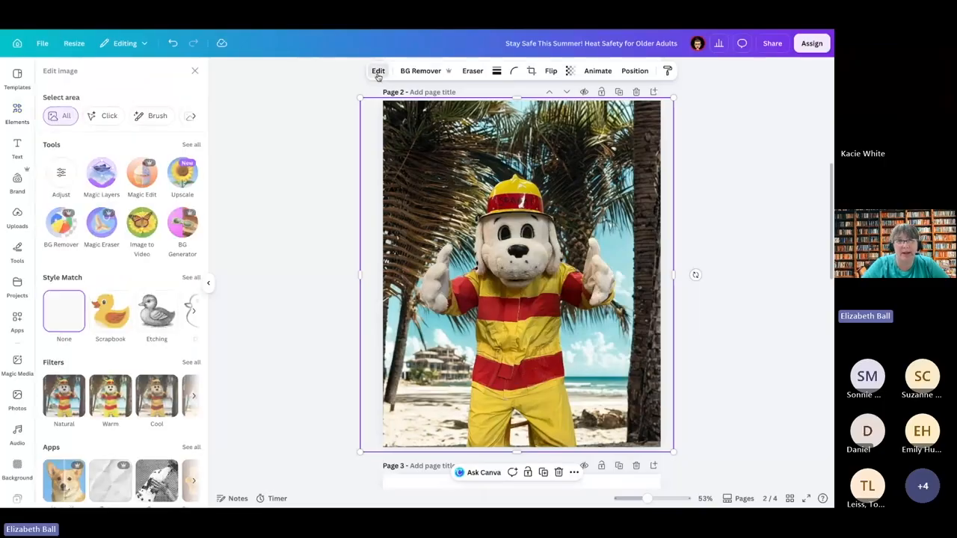
click(189, 145)
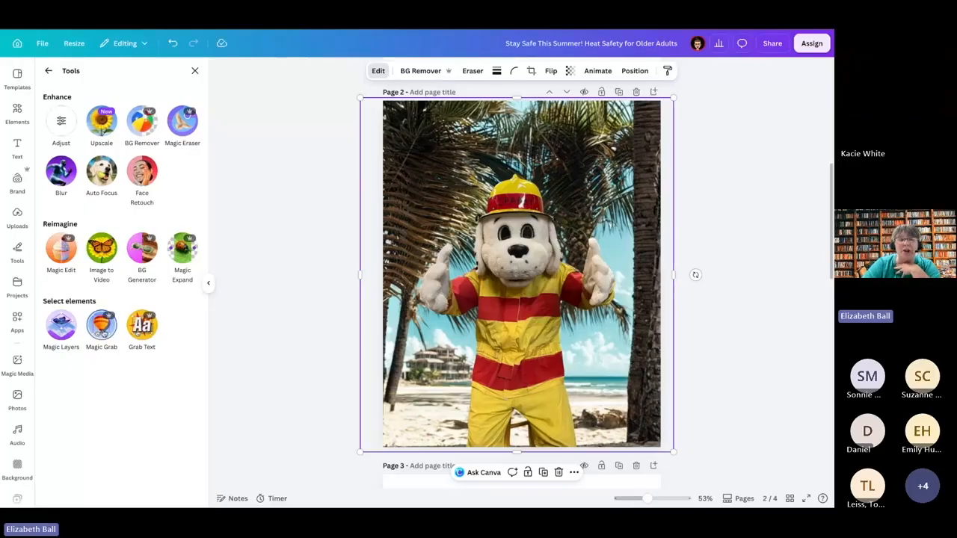
scroll(523, 224, up, 5)
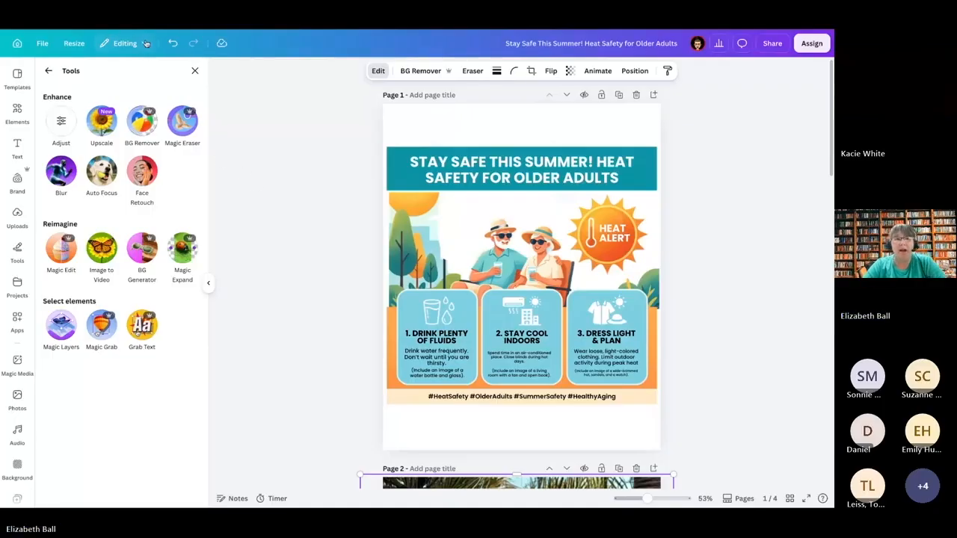
click(194, 72)
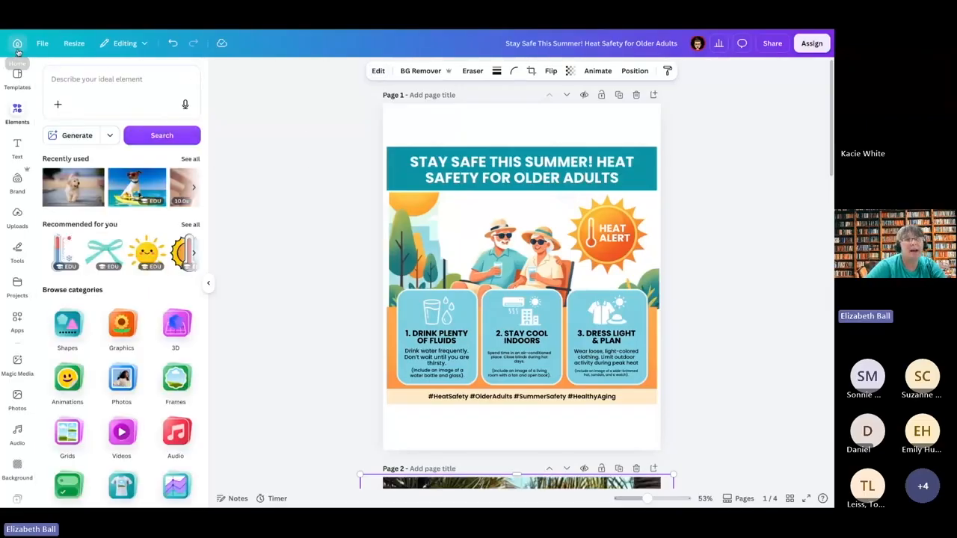
Step: Go to the home page and take a brief look at the custom size options for a new design
click(17, 50)
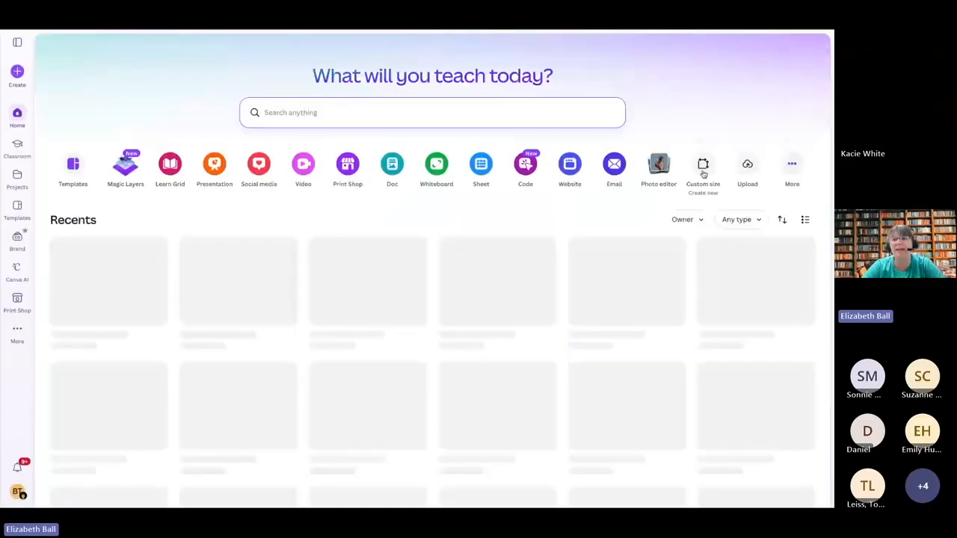
click(702, 166)
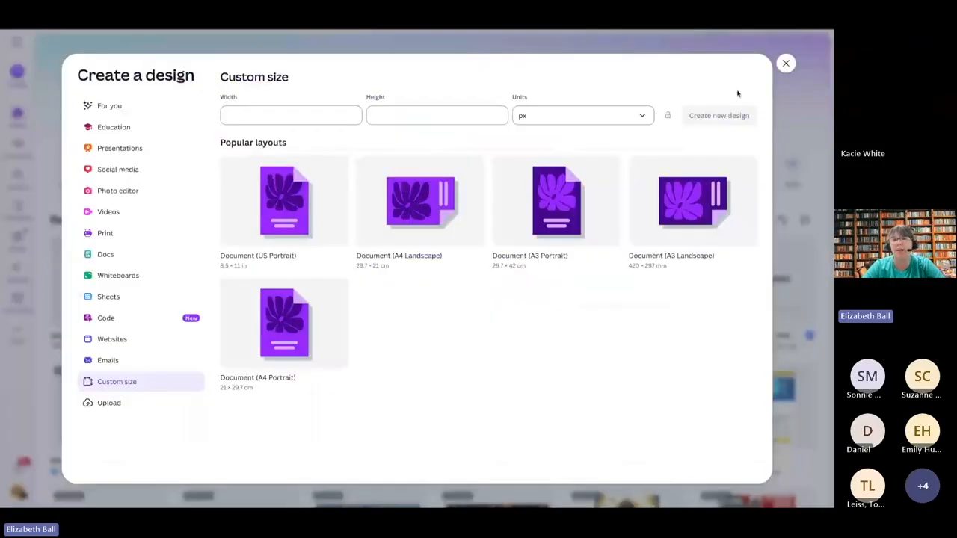
click(786, 63)
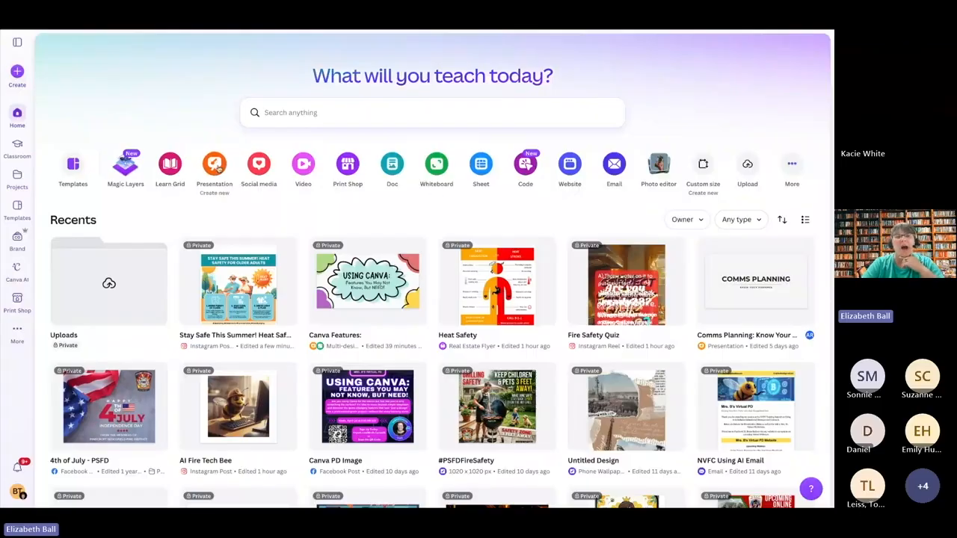
Step: Create a new custom-size design 1000 px wide and 1000 px high
click(704, 169)
click(325, 116)
text(1000)
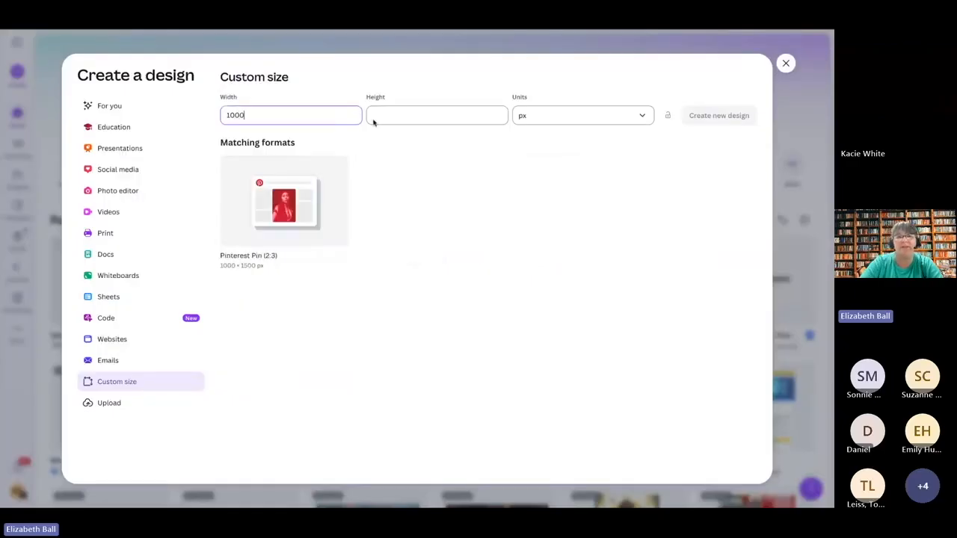
click(434, 115)
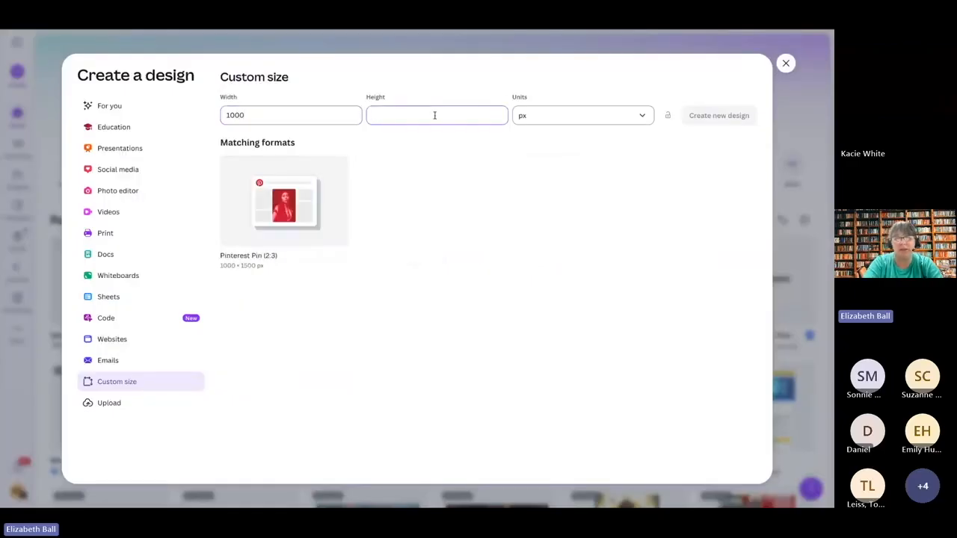
text(1000)
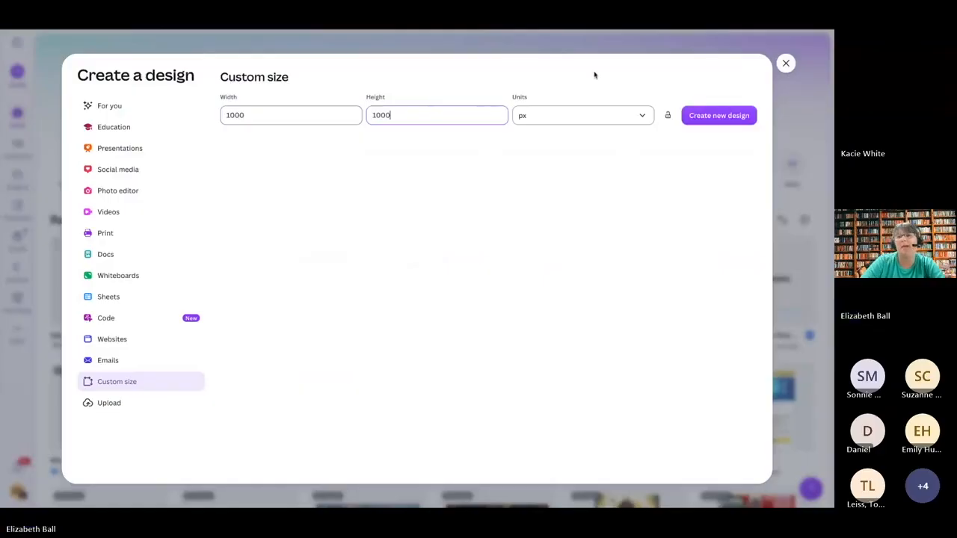
click(736, 121)
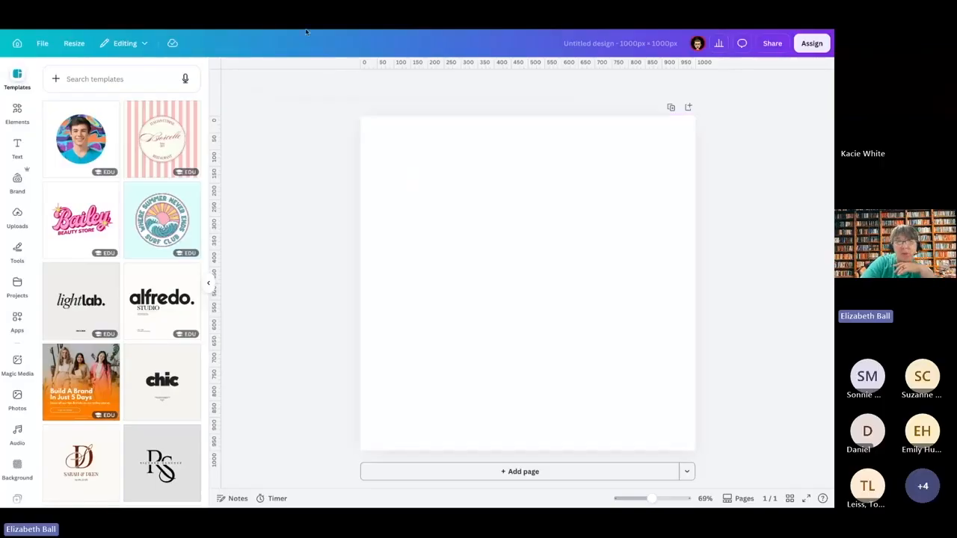
Step: Return to the home page, dismiss the custom size dialog and open the recent design "2025 GTCC Online Course flyer"
click(182, 31)
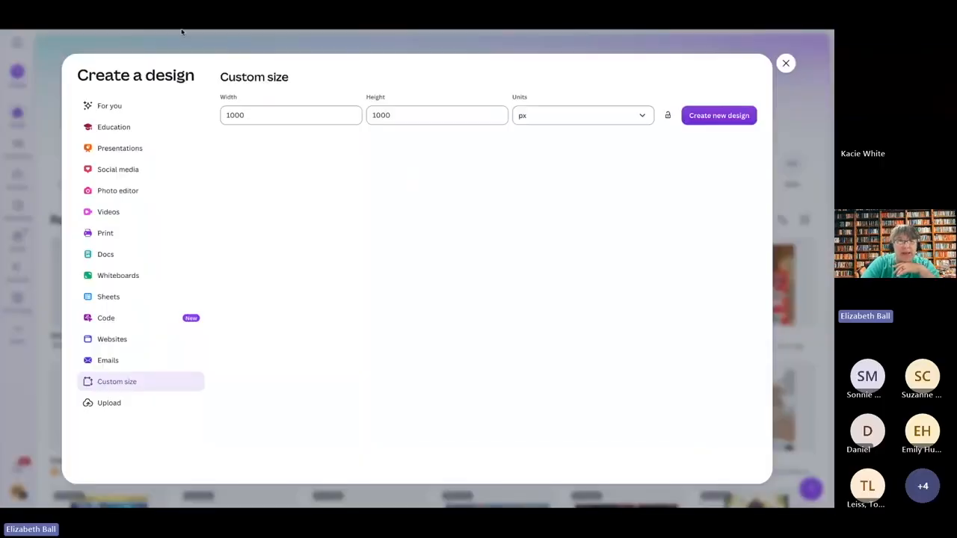
click(785, 64)
scroll(718, 314, down, 5)
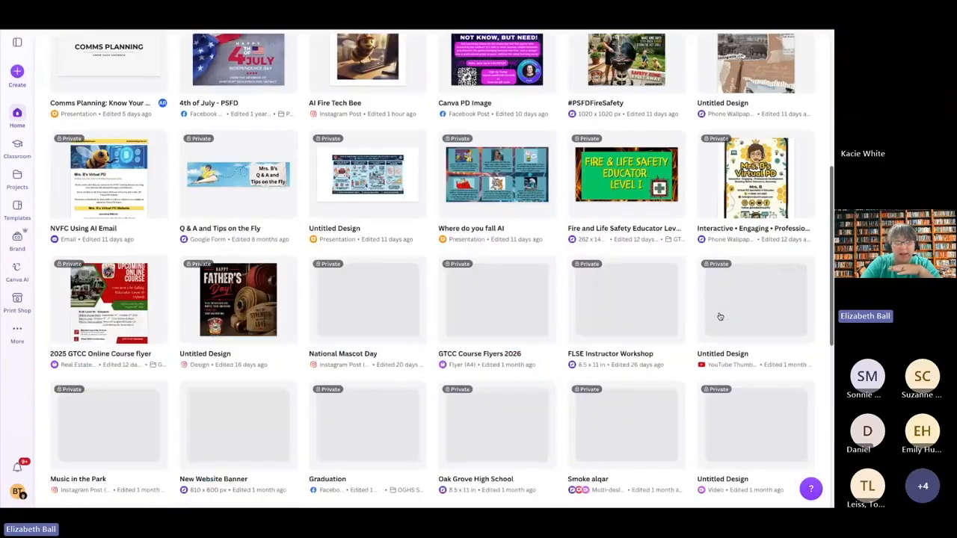
click(109, 311)
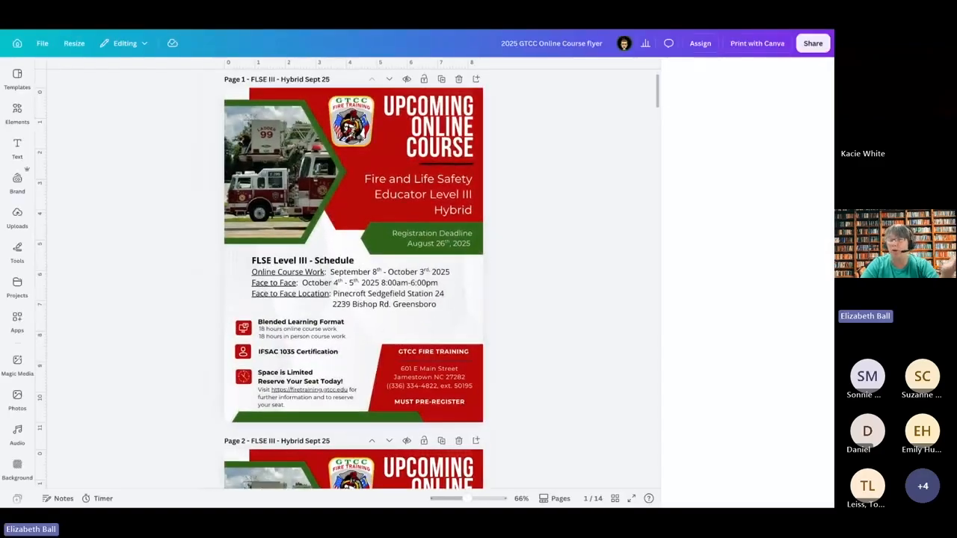
Step: Look through the flyer's pages as far as page 6, "Code - Accessibility", and return to the blank 1000 × 1000 px design
scroll(354, 279, down, 15)
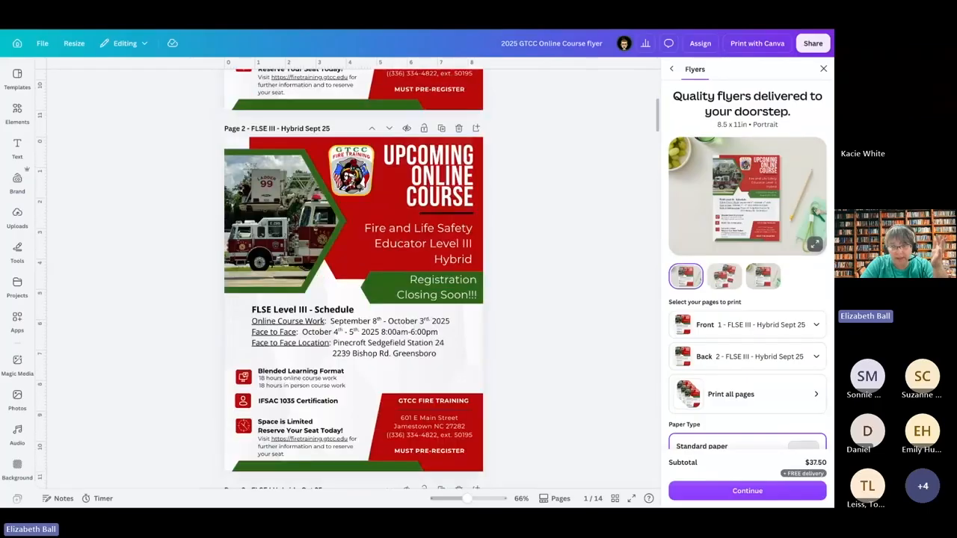
scroll(353, 279, down, 15)
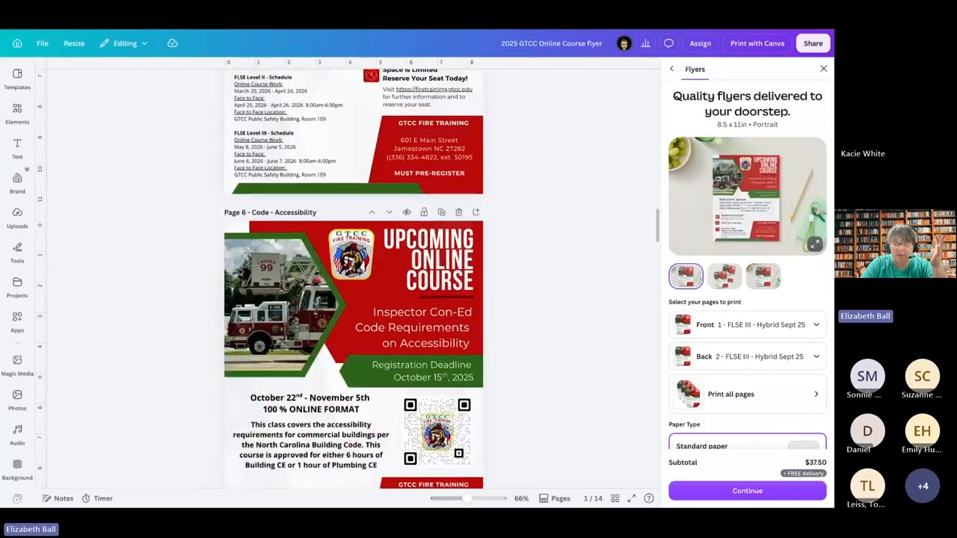
scroll(353, 279, up, 1)
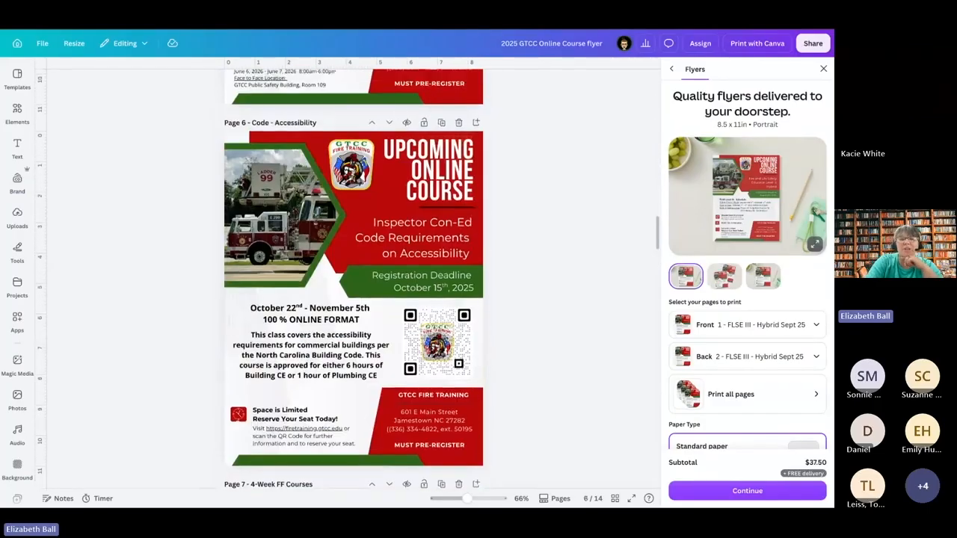
scroll(420, 277, down, 2)
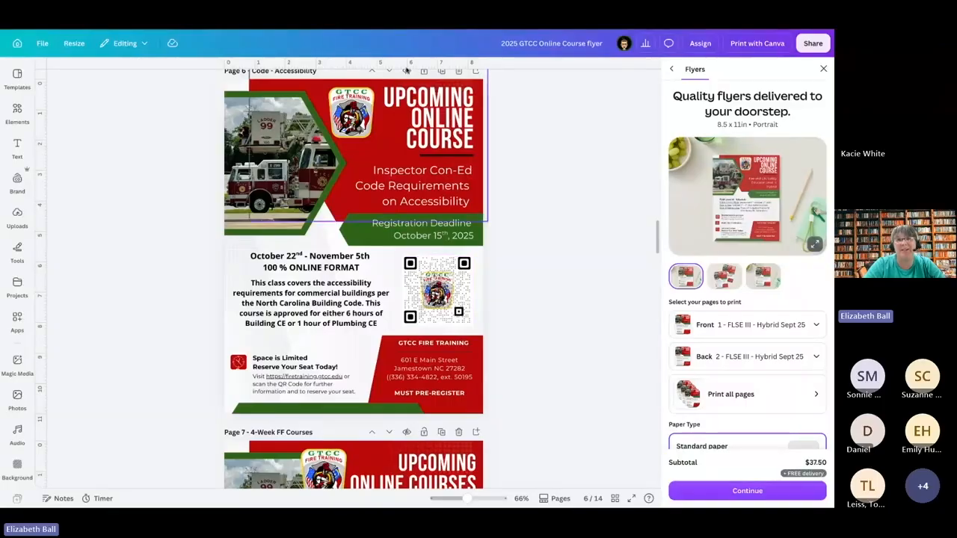
click(402, 23)
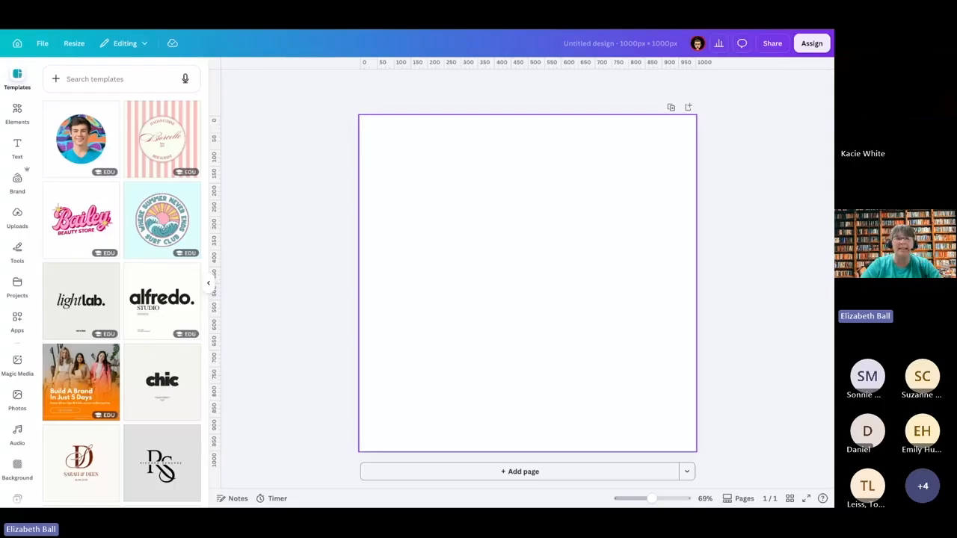
click(64, 309)
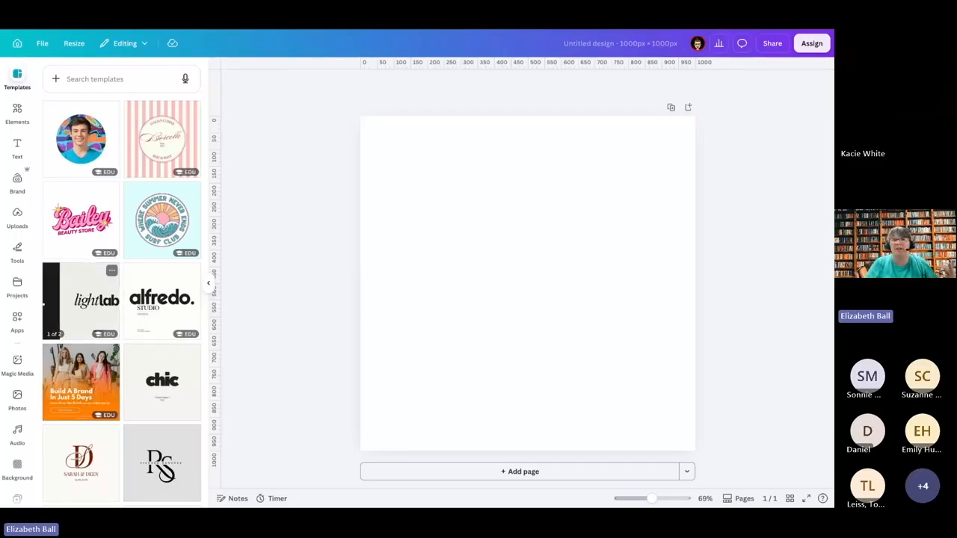
Step: Add the Pinecroft-Sedgefield fire badge from the PSFD folder to the blank page, slightly reduced and centred
scroll(19, 359, down, 3)
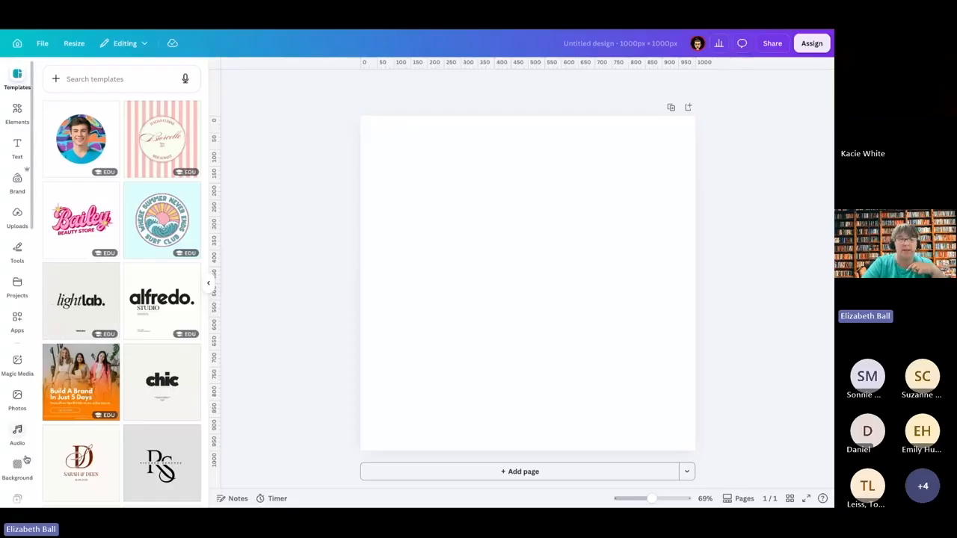
scroll(24, 461, down, 5)
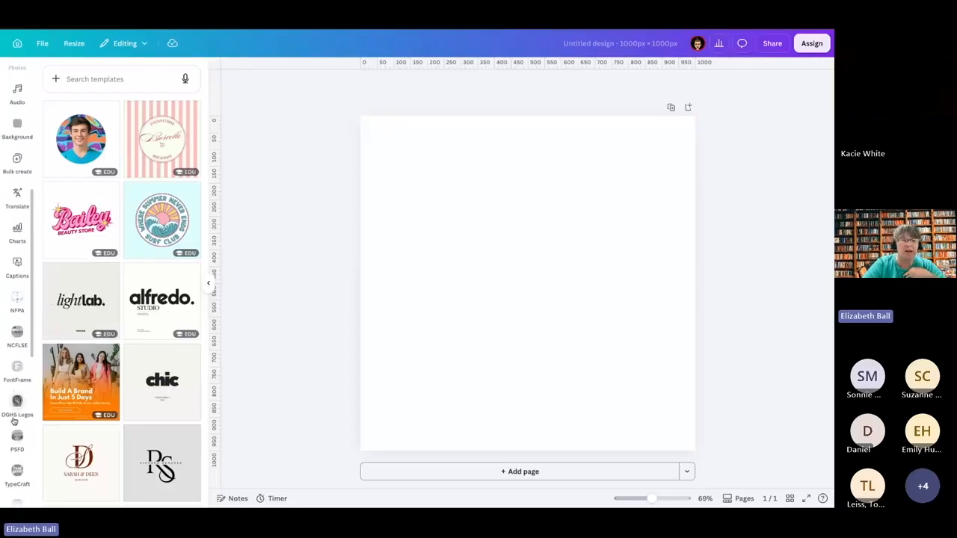
scroll(17, 417, down, 1)
click(17, 416)
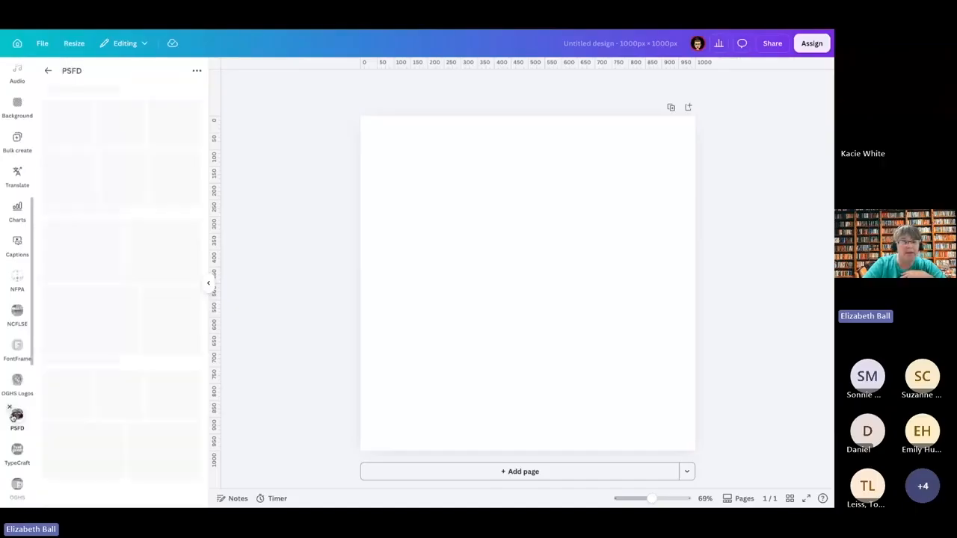
scroll(114, 368, down, 6)
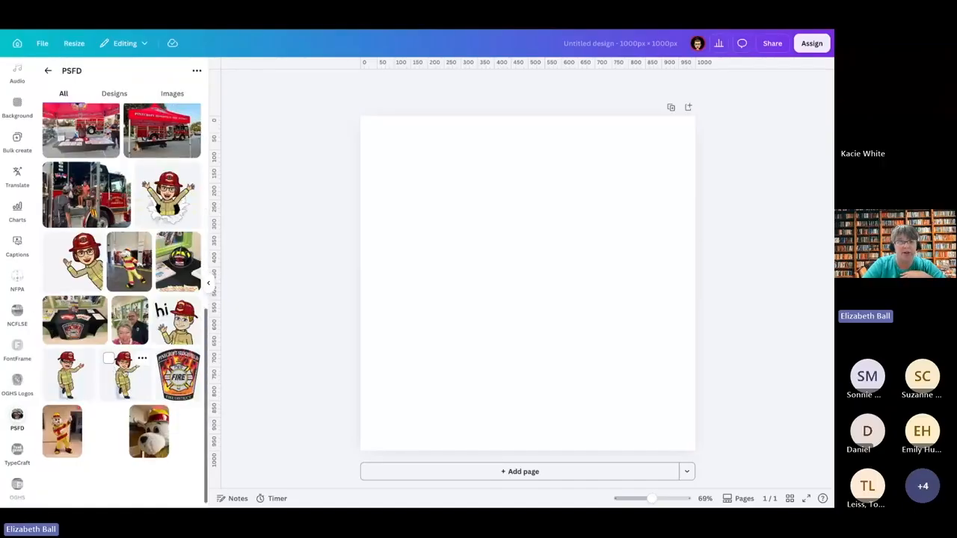
click(177, 378)
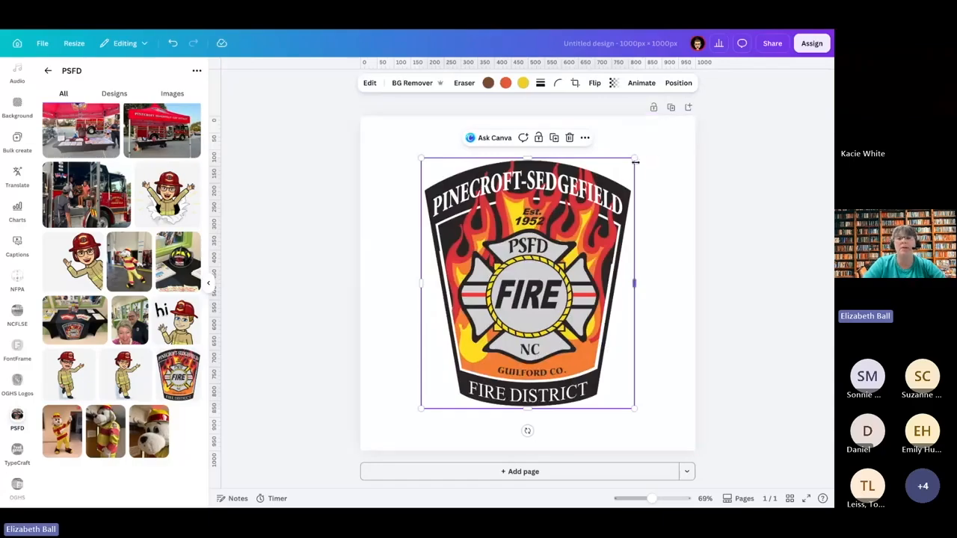
mouse_move(634, 159)
mouse_down()
mouse_move(670, 116)
mouse_move(623, 170)
mouse_up()
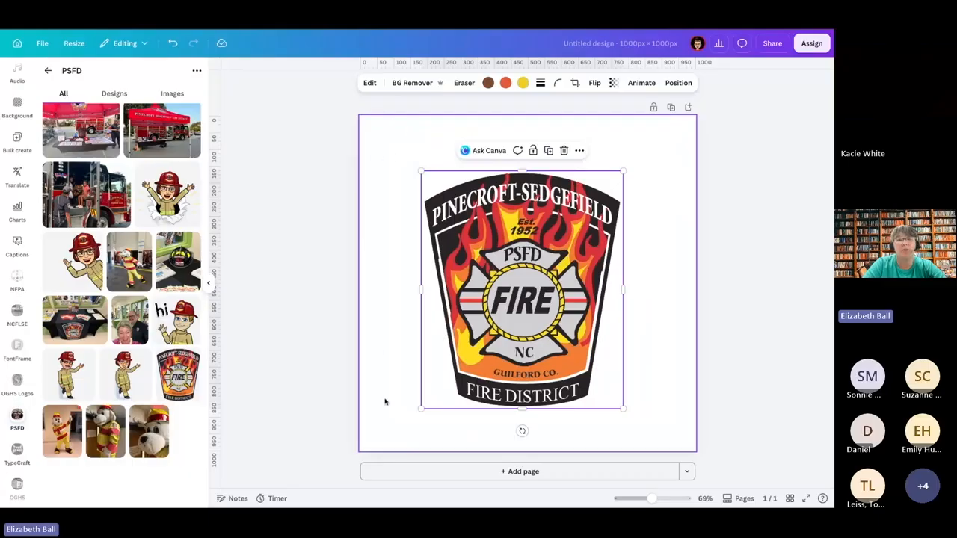
drag(519, 308, 522, 301)
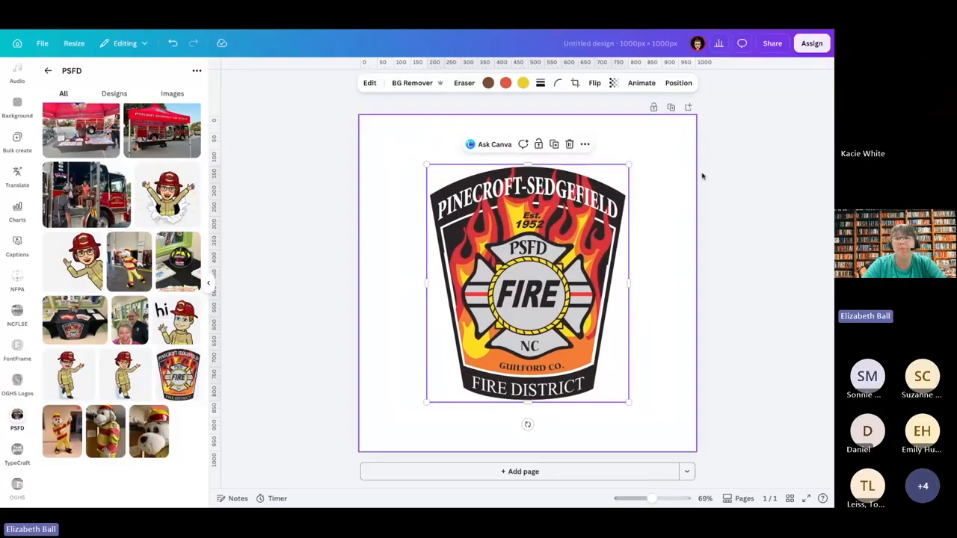
click(773, 44)
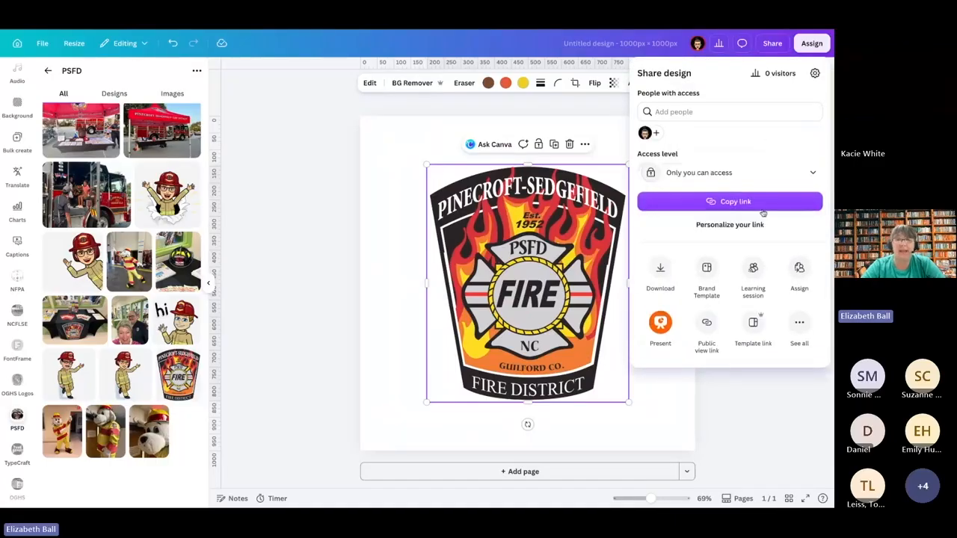
click(799, 325)
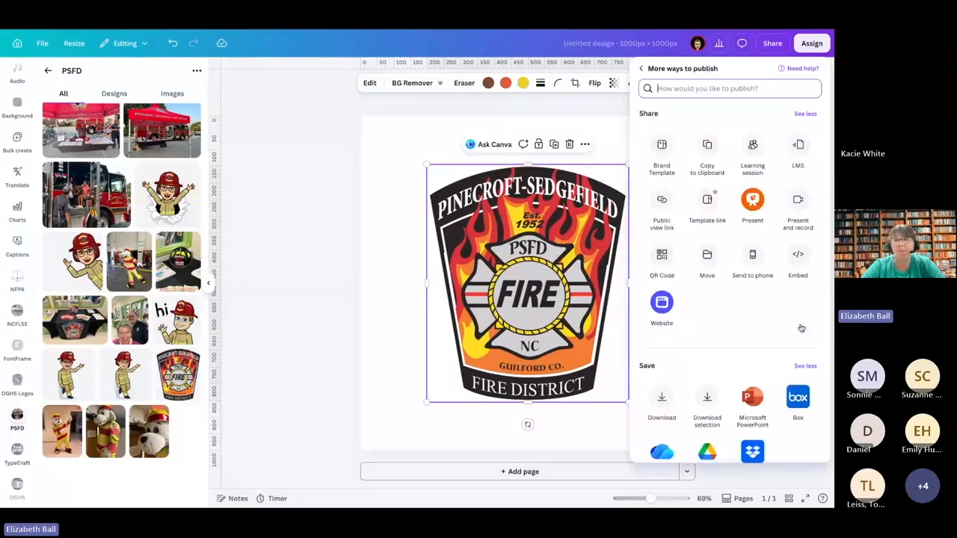
click(661, 258)
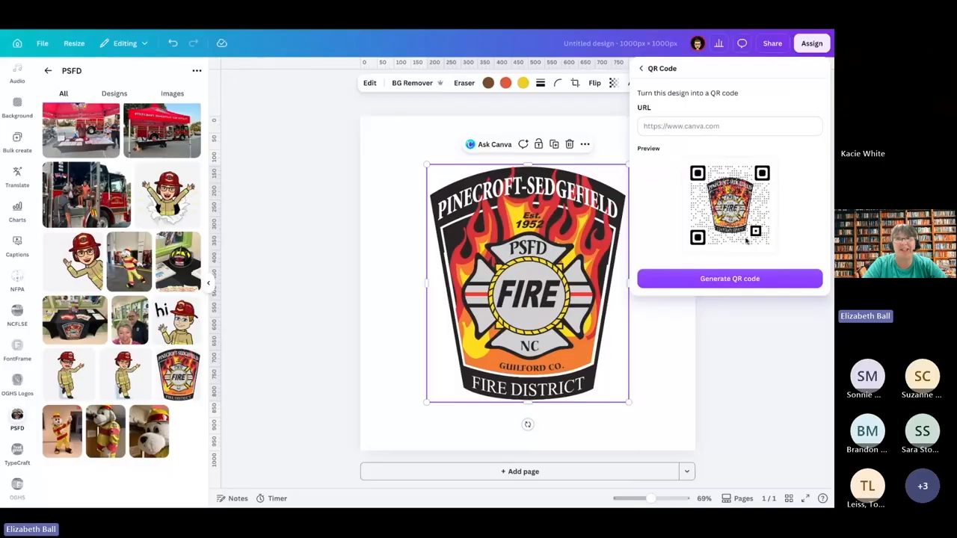
click(707, 127)
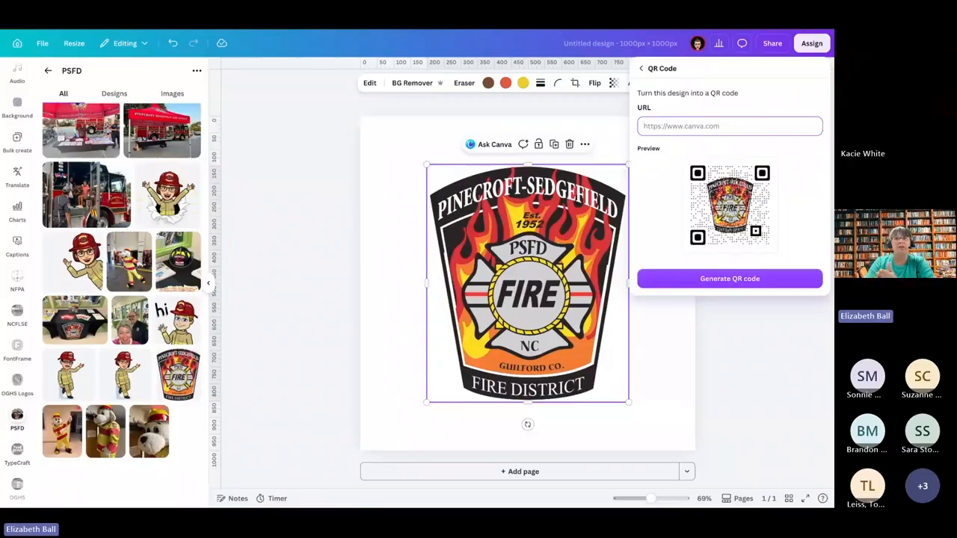
text(www.psfd.com)
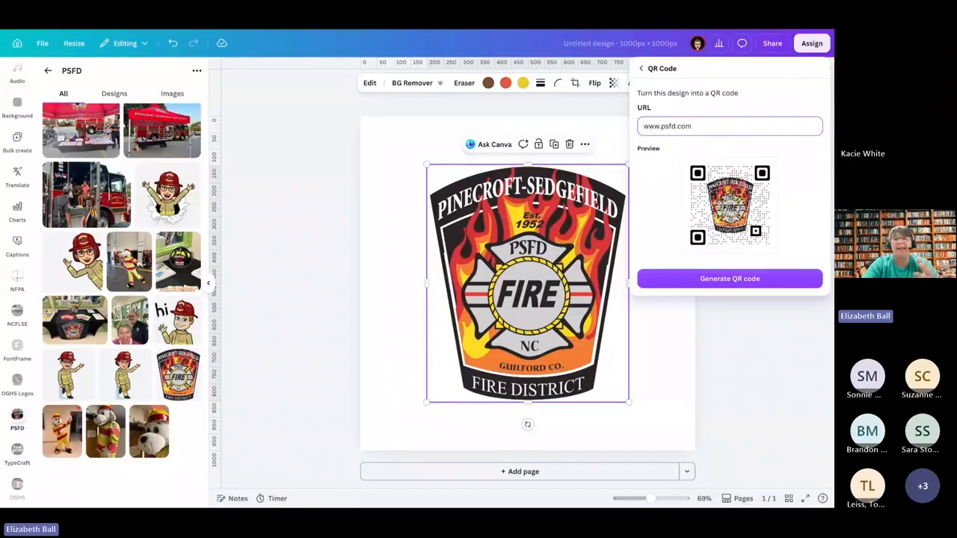
click(718, 278)
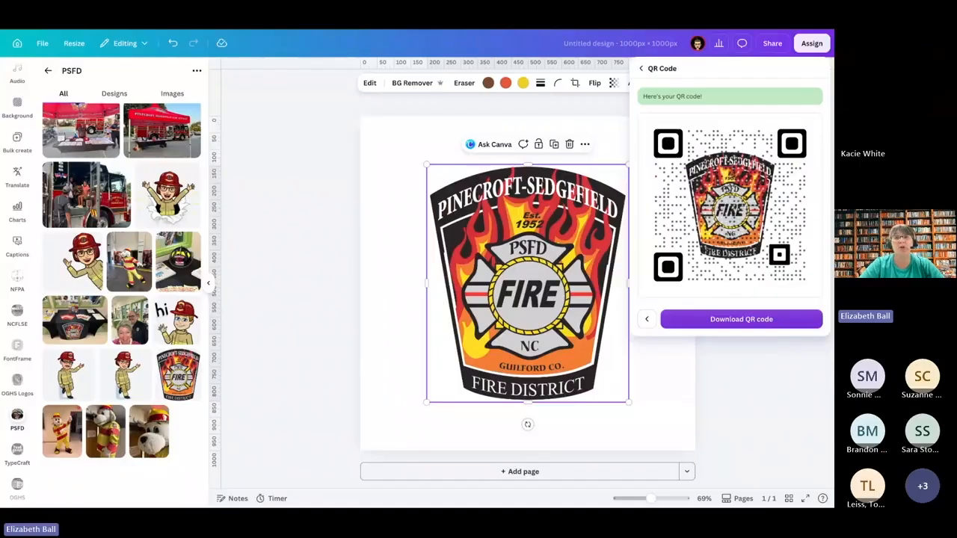
click(641, 68)
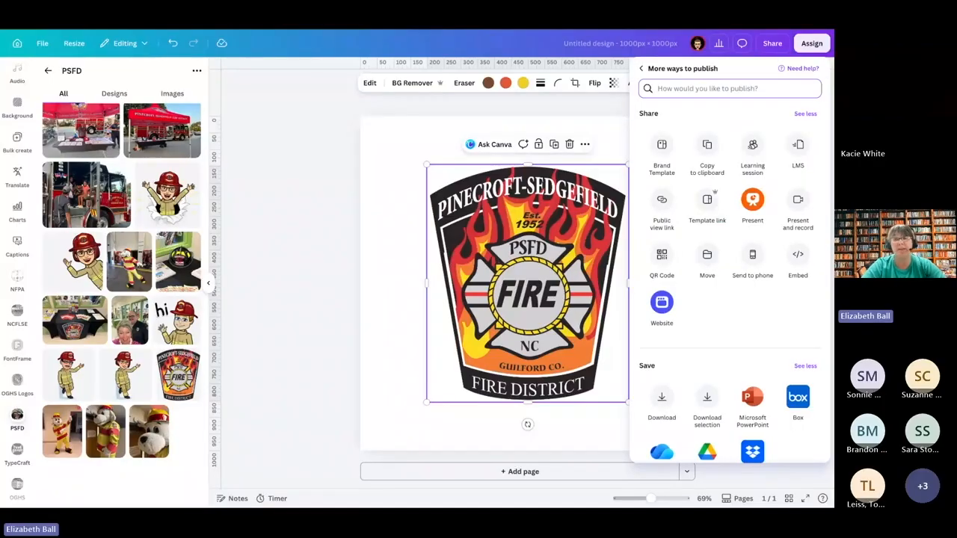
click(641, 68)
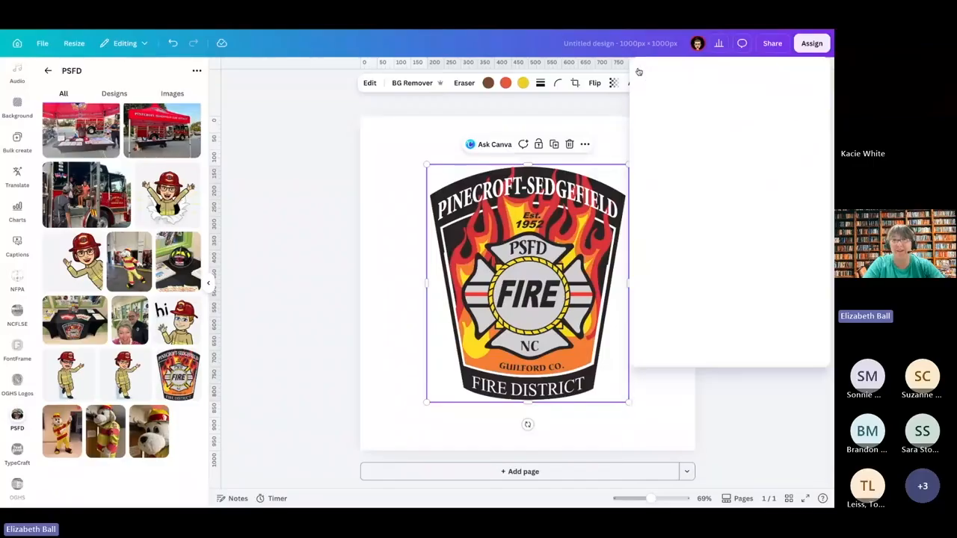
click(599, 103)
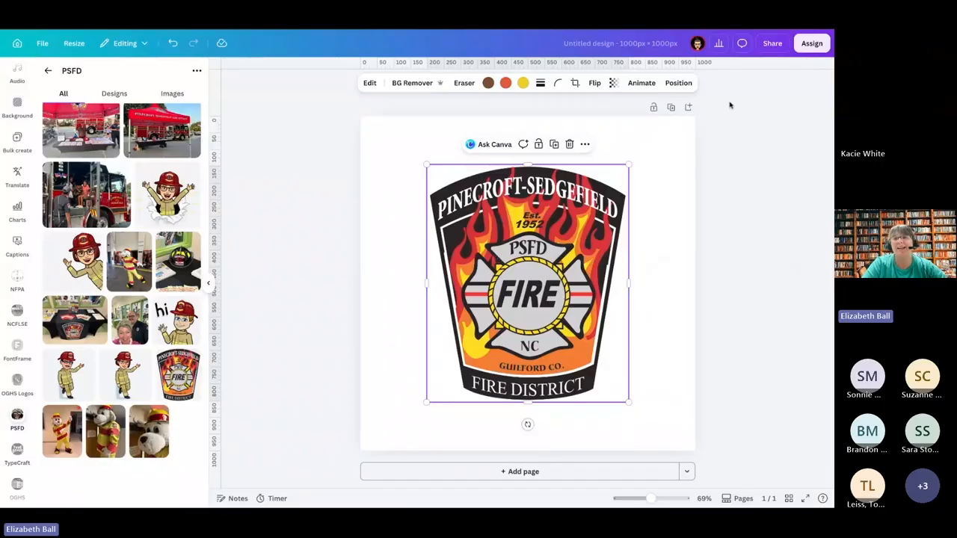
Step: Review the QR code sharing option and its preview for the badge design again, leaving the URL empty
click(772, 43)
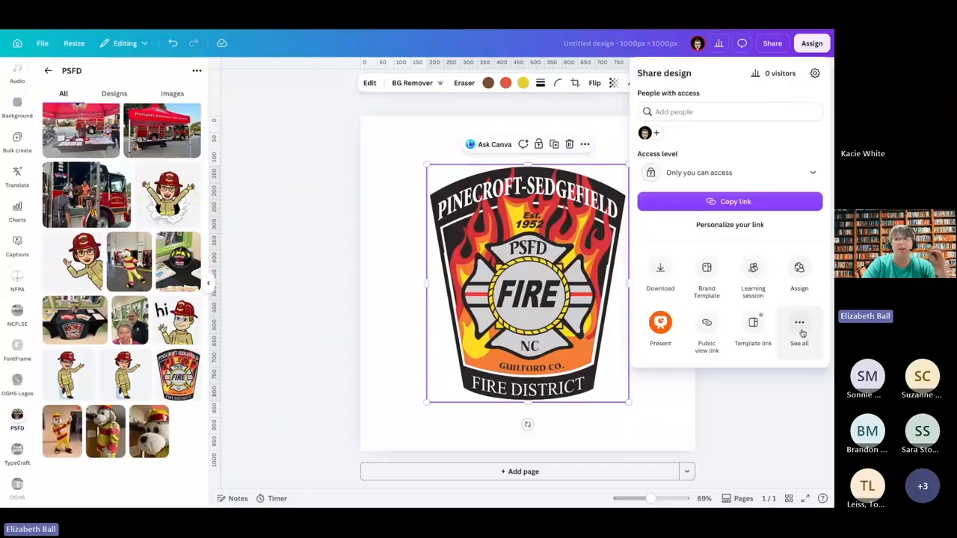
click(799, 329)
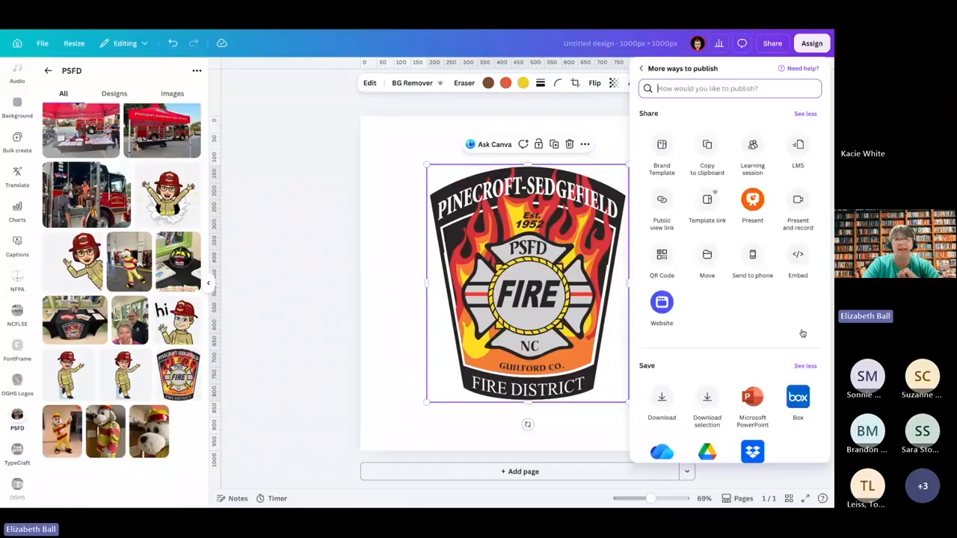
click(661, 258)
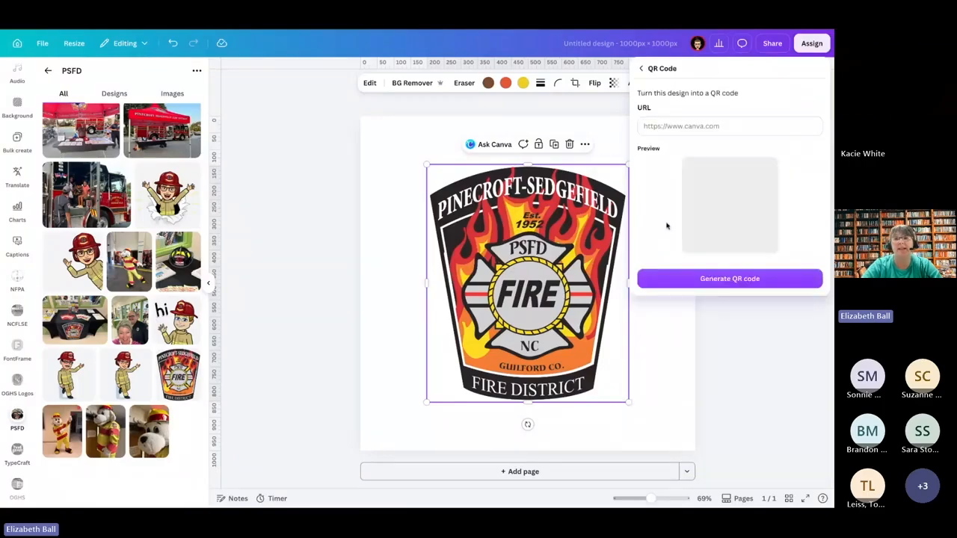
click(709, 126)
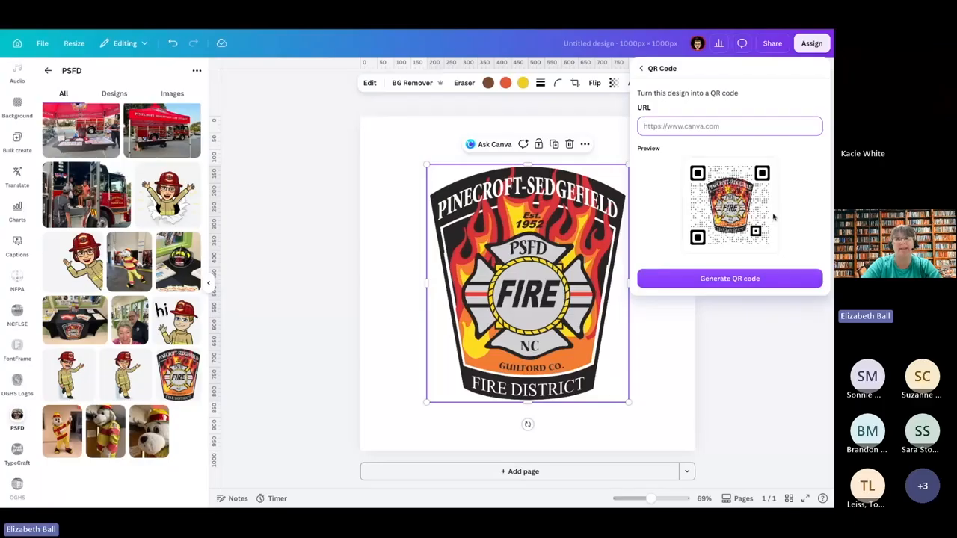
click(804, 196)
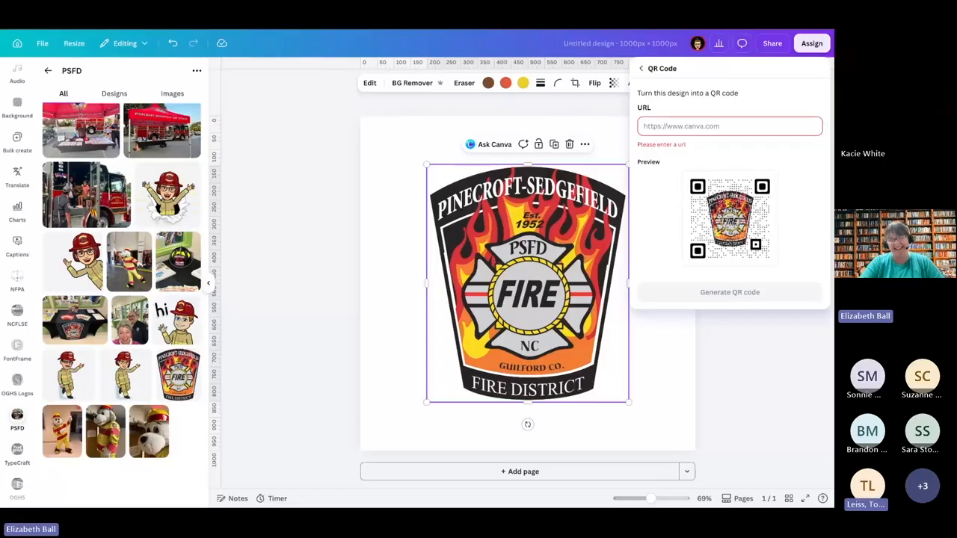
click(640, 69)
click(641, 69)
click(612, 94)
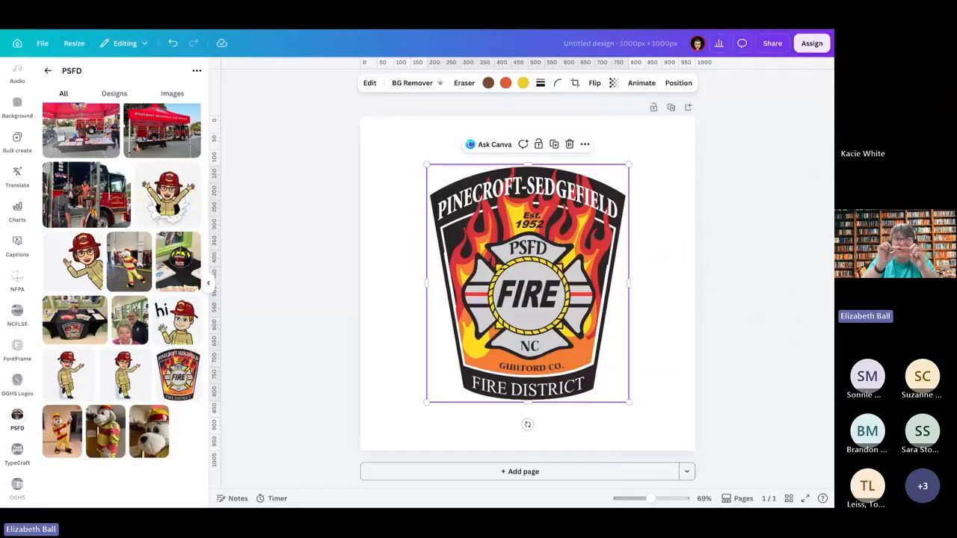
Step: Shrink the fire badge to a small size in the middle of the page, and delete it from the design
drag(628, 164, 523, 281)
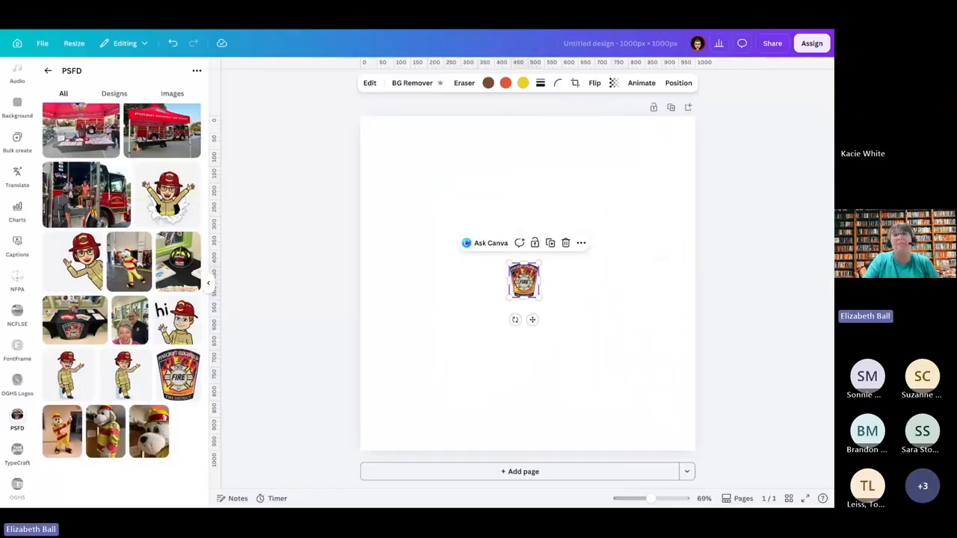
key(ctrl+d)
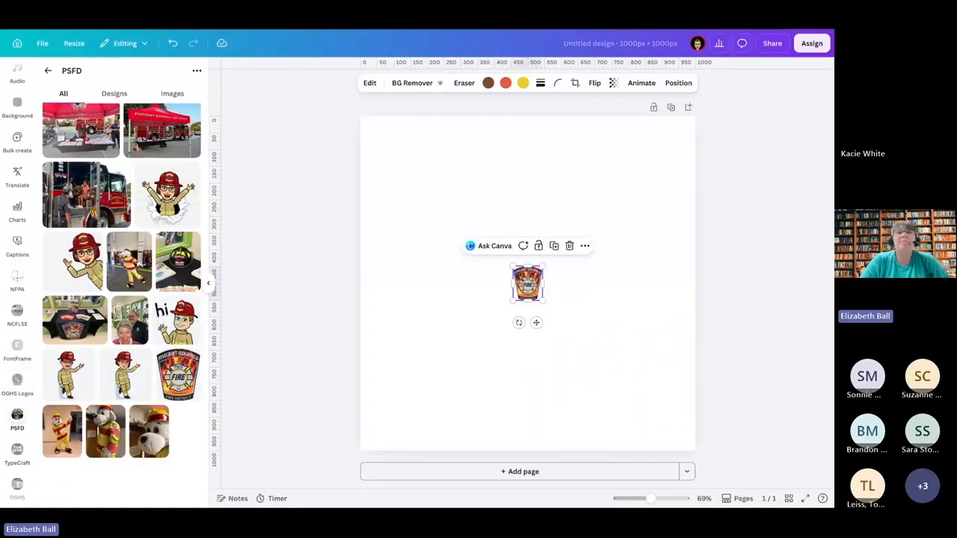
key(Delete)
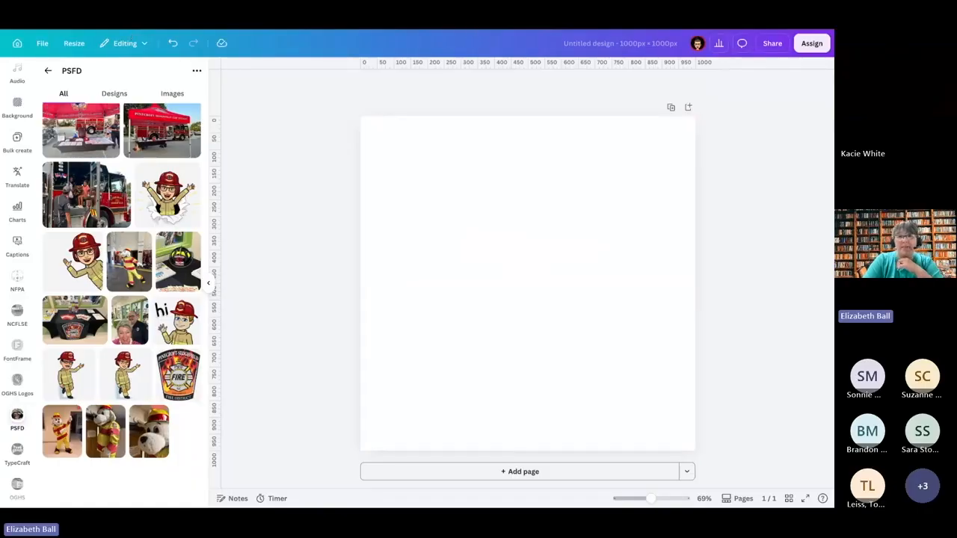
Step: Return to the home page and open the recent design "Canva Features:"
click(131, 35)
click(300, 31)
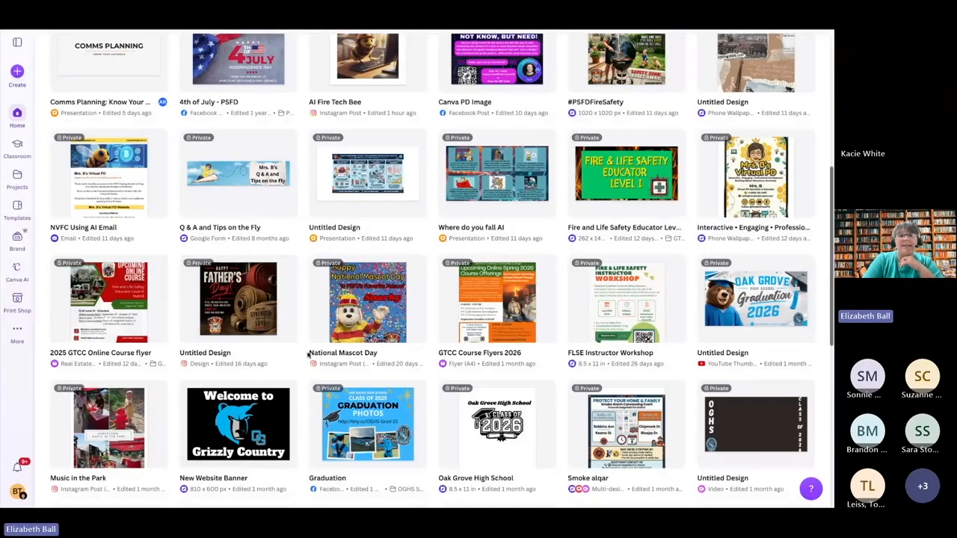
scroll(307, 355, up, 5)
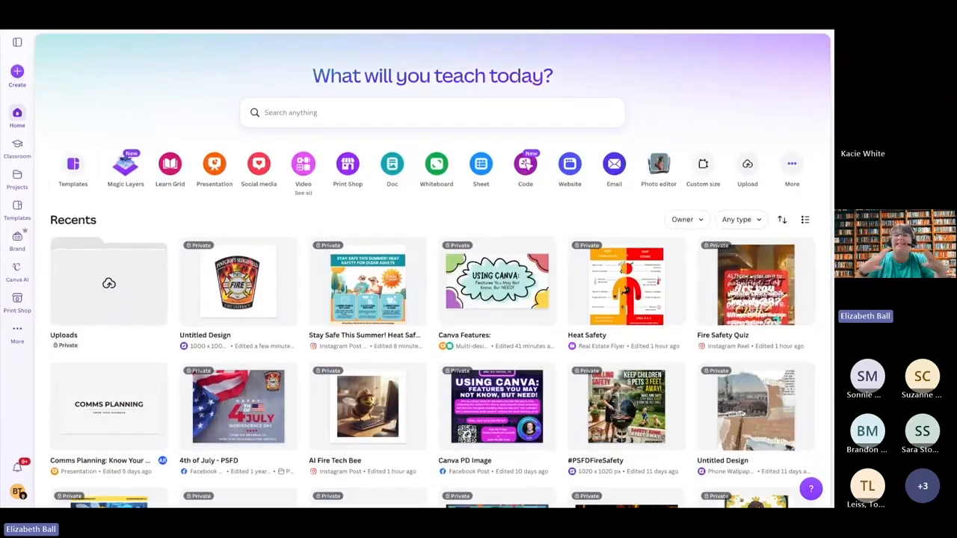
click(486, 304)
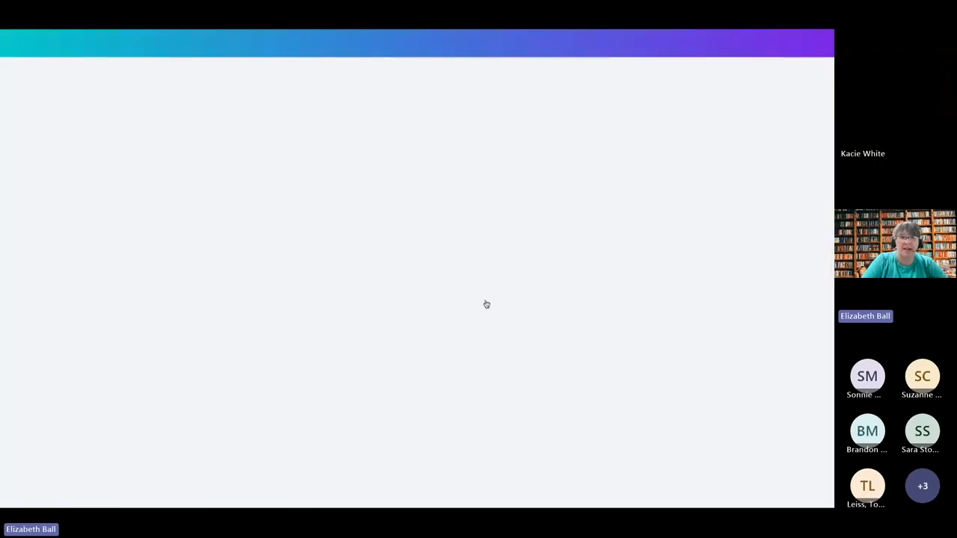
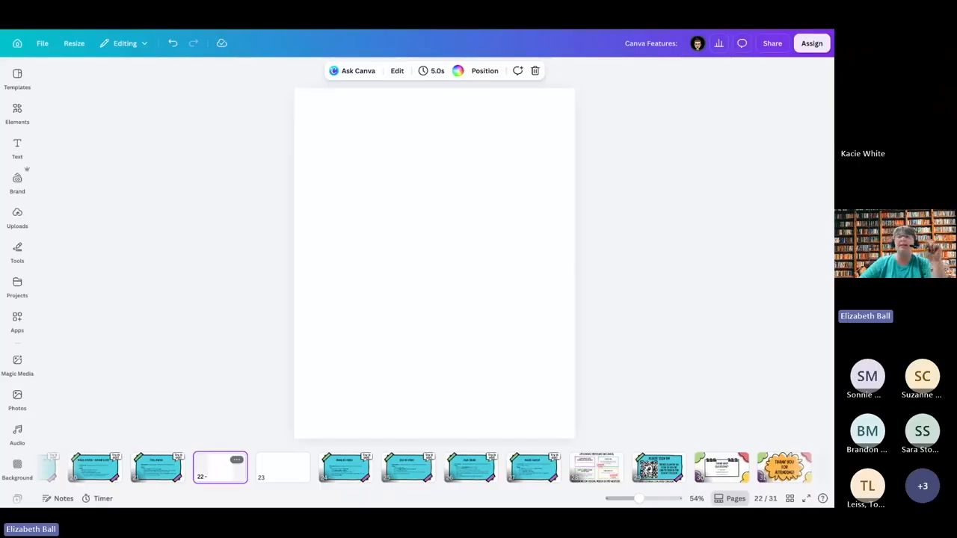
Step: Delete the blank Instagram Post page 22 and open the Style Match page
click(236, 460)
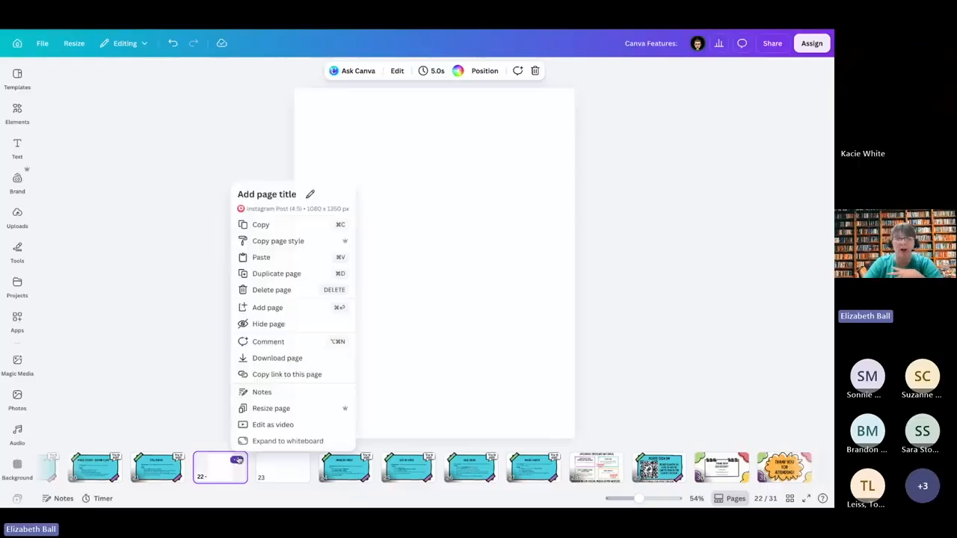
click(280, 291)
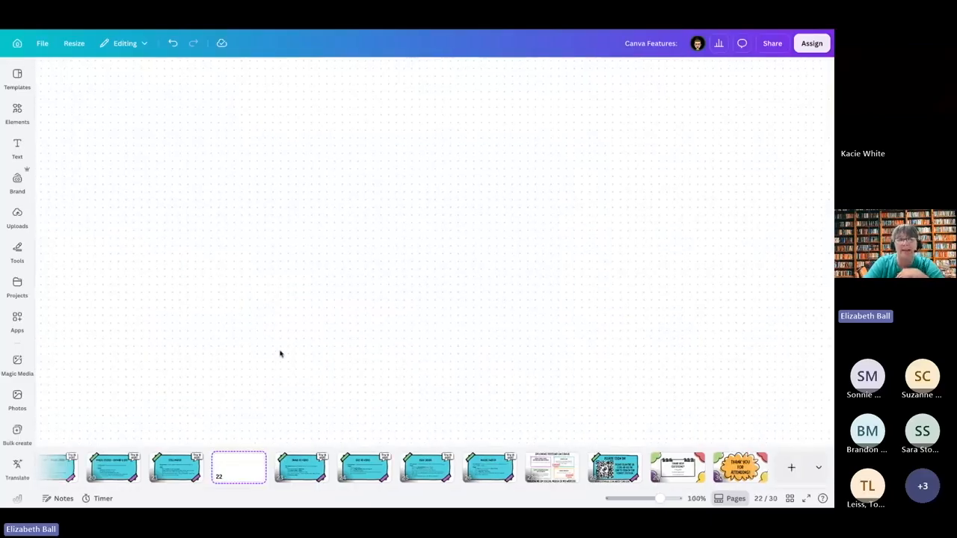
click(169, 469)
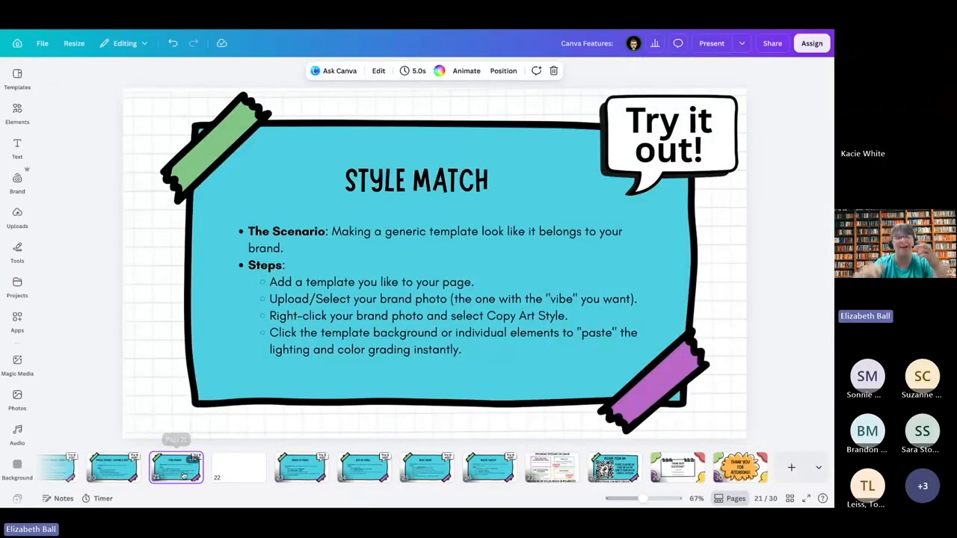
Step: Draw a red freehand curved arrow with an arrowhead across the empty whiteboard page 22
click(238, 468)
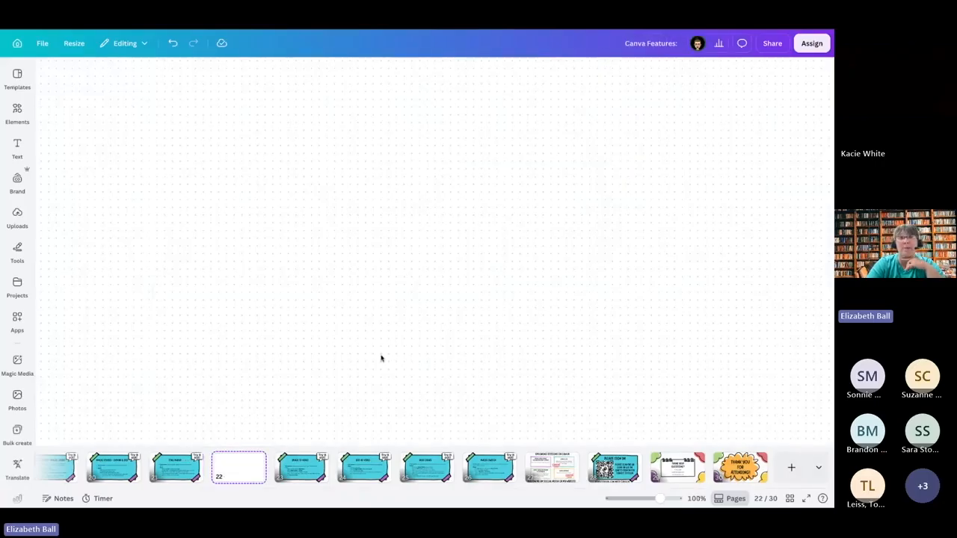
drag(400, 231, 354, 290)
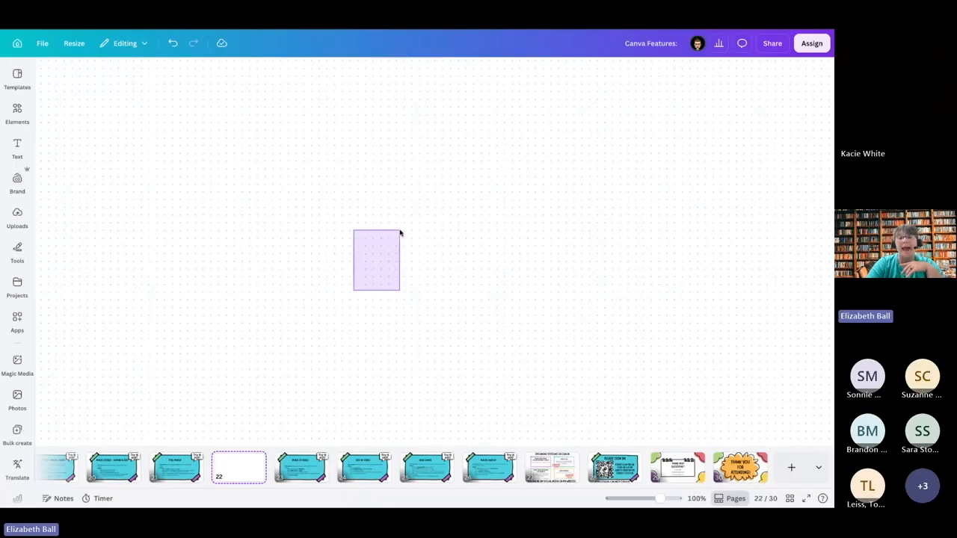
drag(400, 231, 399, 231)
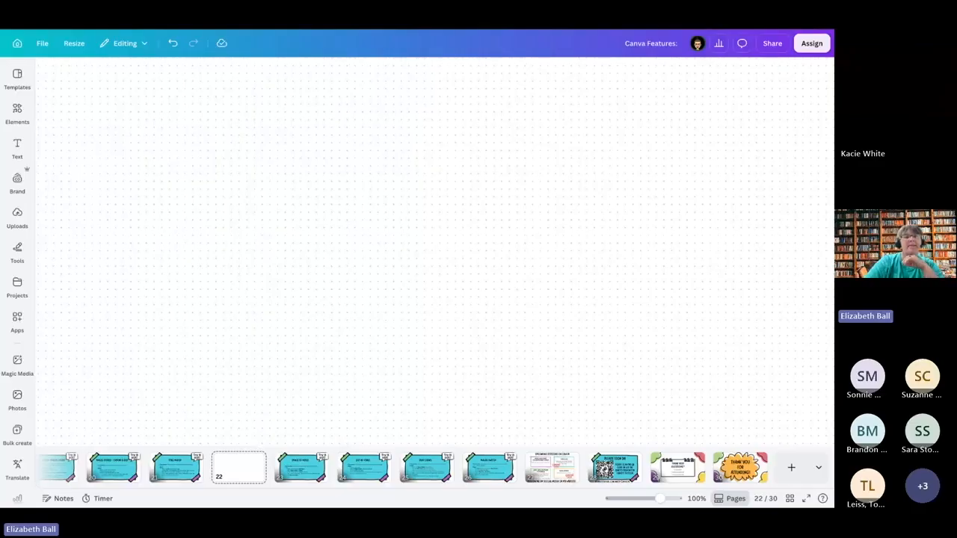
click(17, 250)
click(51, 227)
mouse_move(277, 256)
mouse_down()
mouse_move(491, 134)
mouse_move(632, 154)
mouse_move(619, 129)
mouse_move(598, 190)
mouse_up()
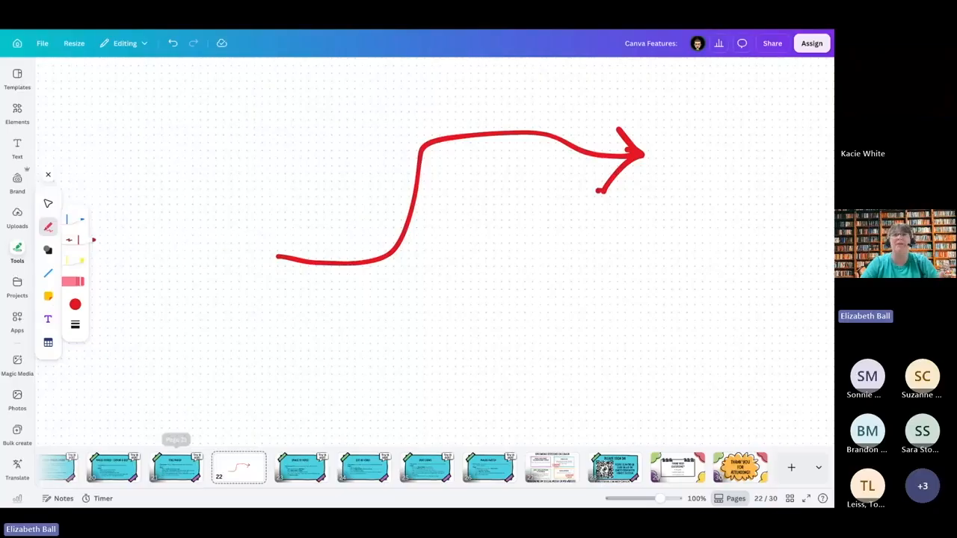
click(184, 474)
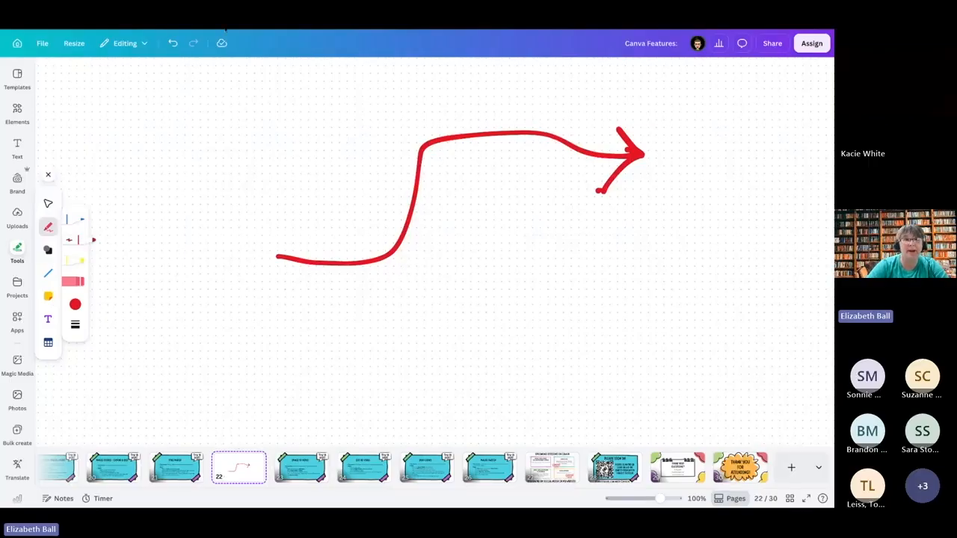
Step: Switch to the blank untitled 1000 x 1000 px design and search the elements for "firetruck"
click(226, 28)
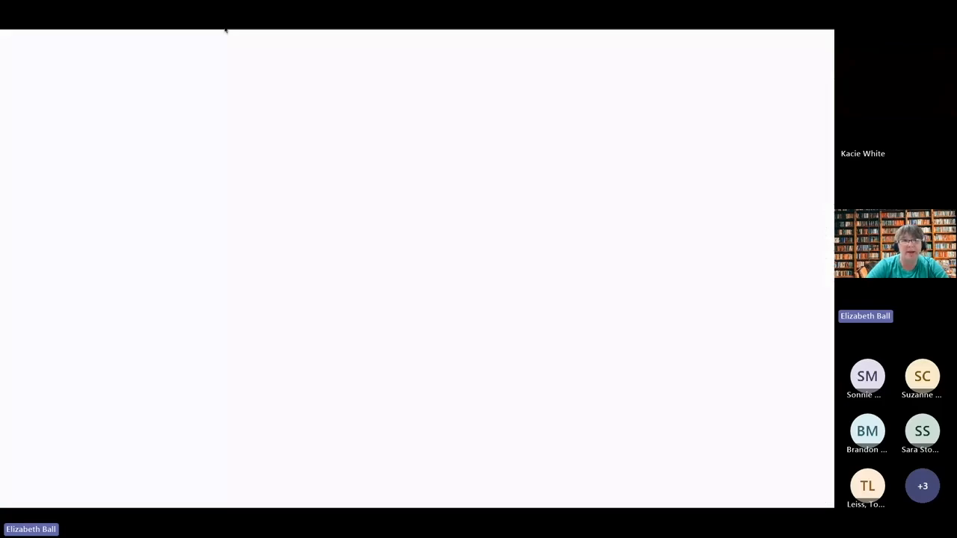
click(226, 276)
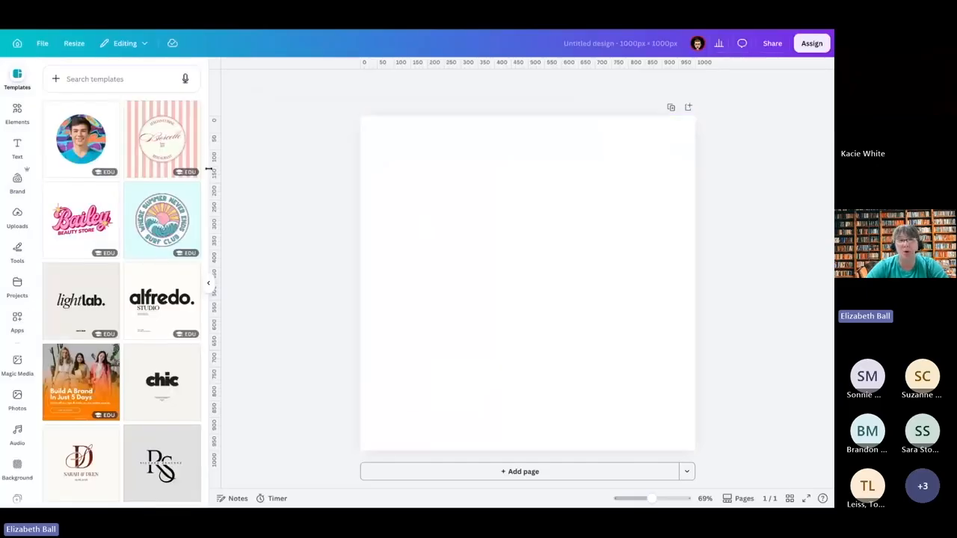
click(18, 116)
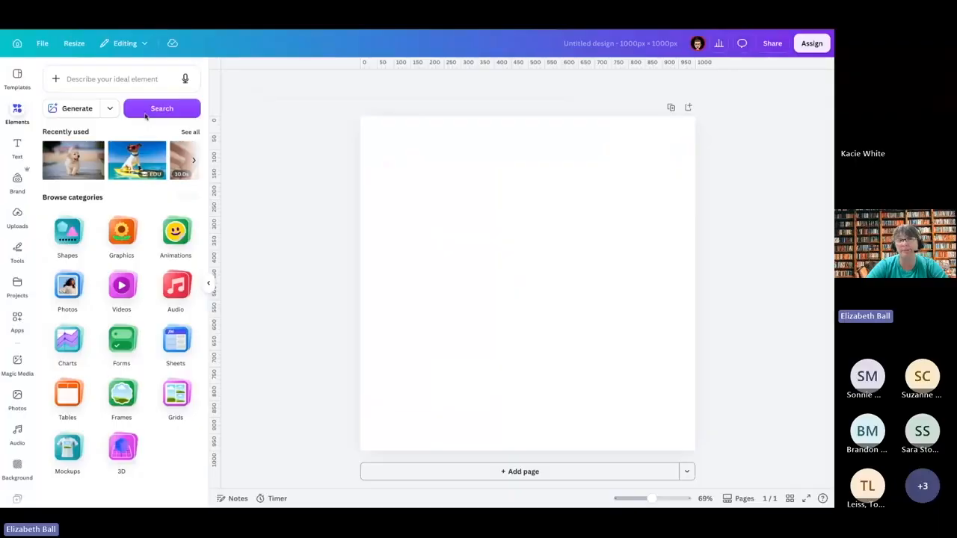
click(116, 79)
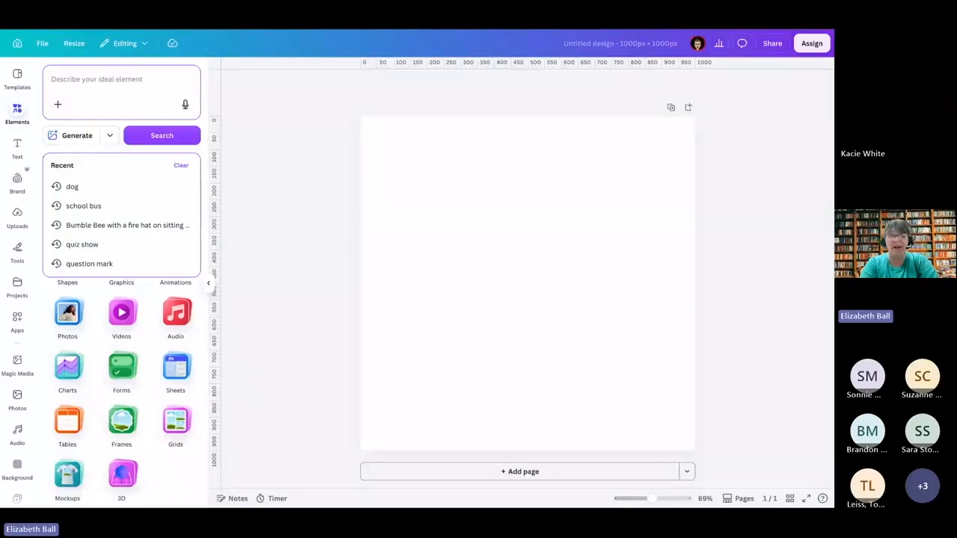
text(fri)
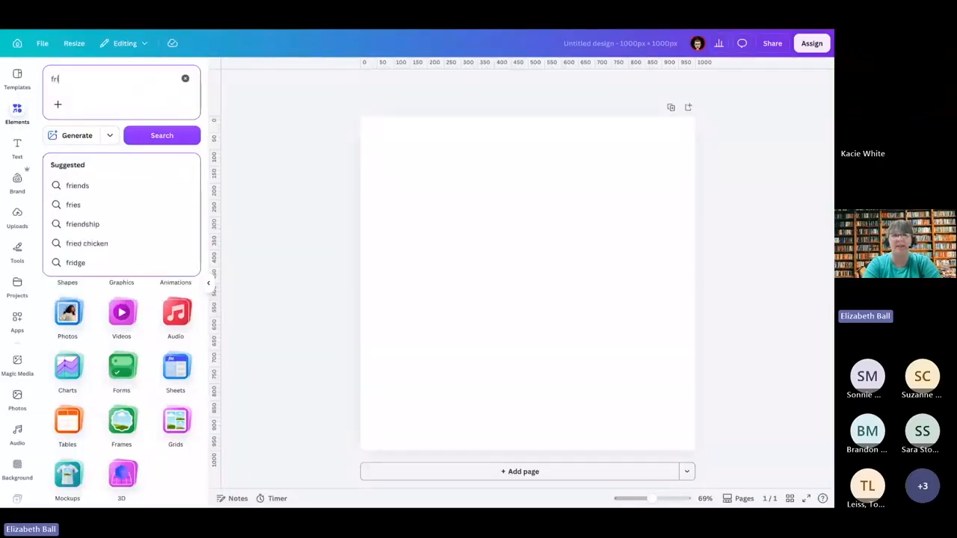
key(BackSpace)
key(BackSpace)
text(iretruck)
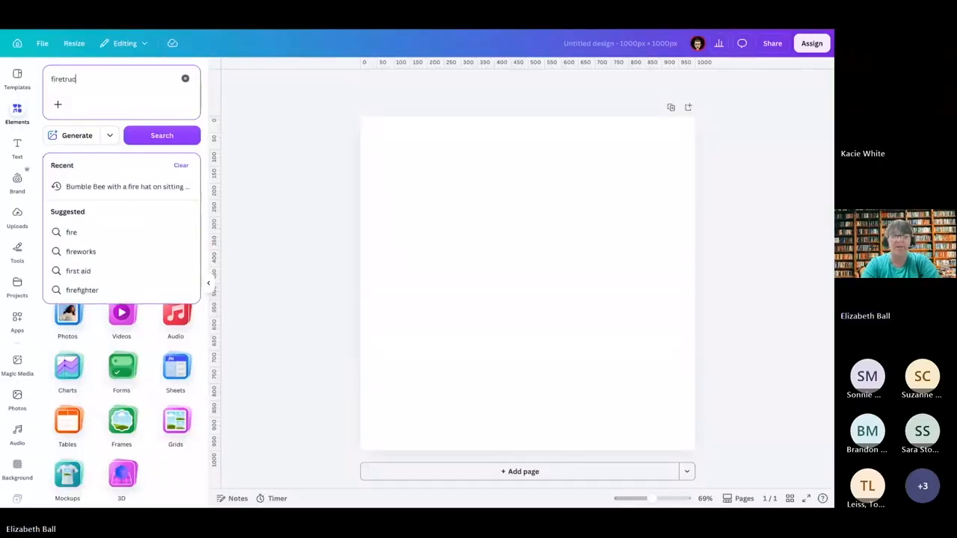
key(Return)
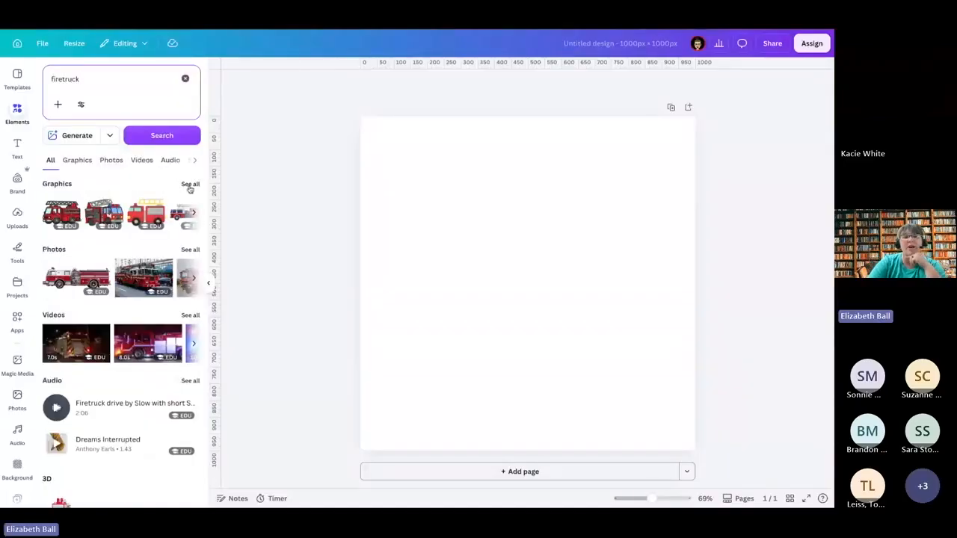
Step: Add the first red fire truck graphic and shrink it to about 480 px wide in the page's upper left
click(188, 184)
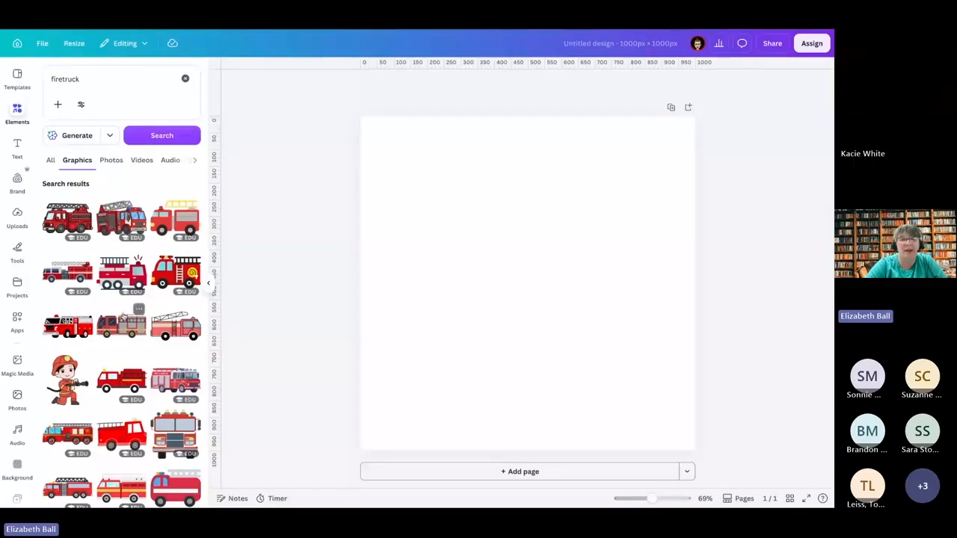
click(80, 218)
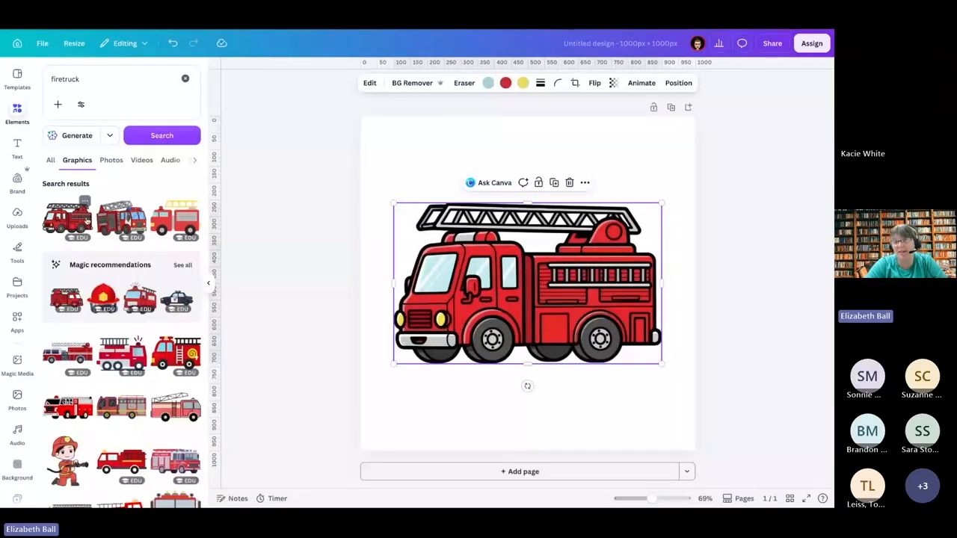
drag(661, 364, 488, 236)
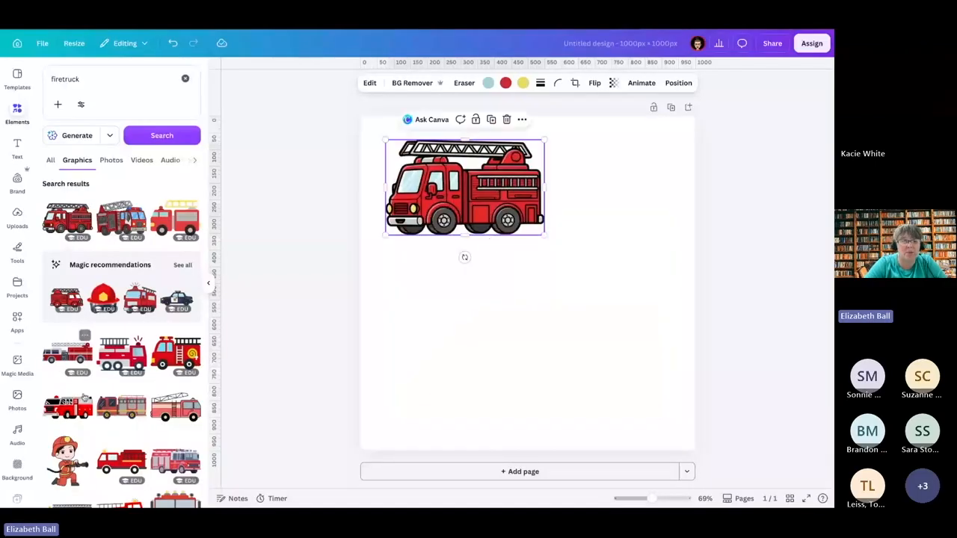
Step: Add the black-and-white outline fire truck to the page's lower right and move the red truck slightly down
scroll(93, 418, down, 1)
scroll(92, 418, down, 3)
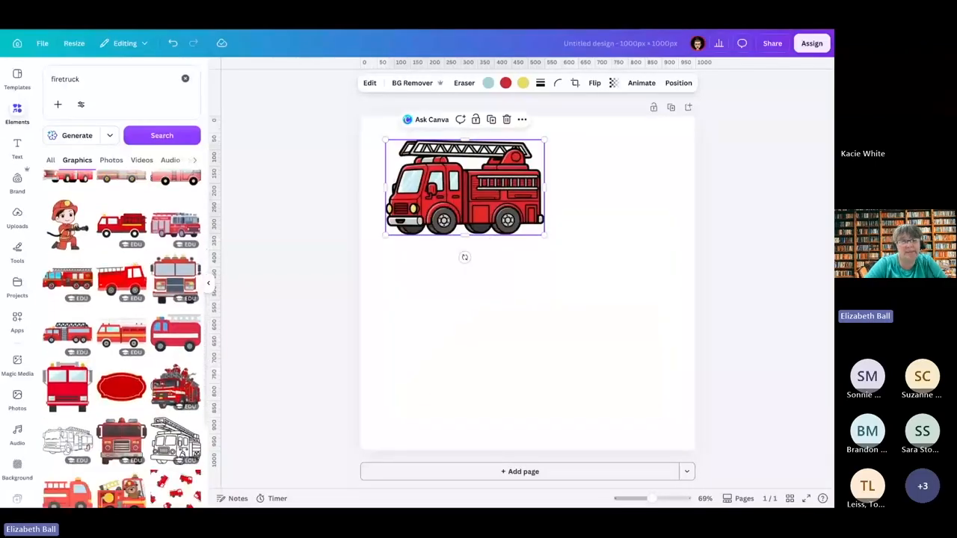
scroll(101, 414, down, 1)
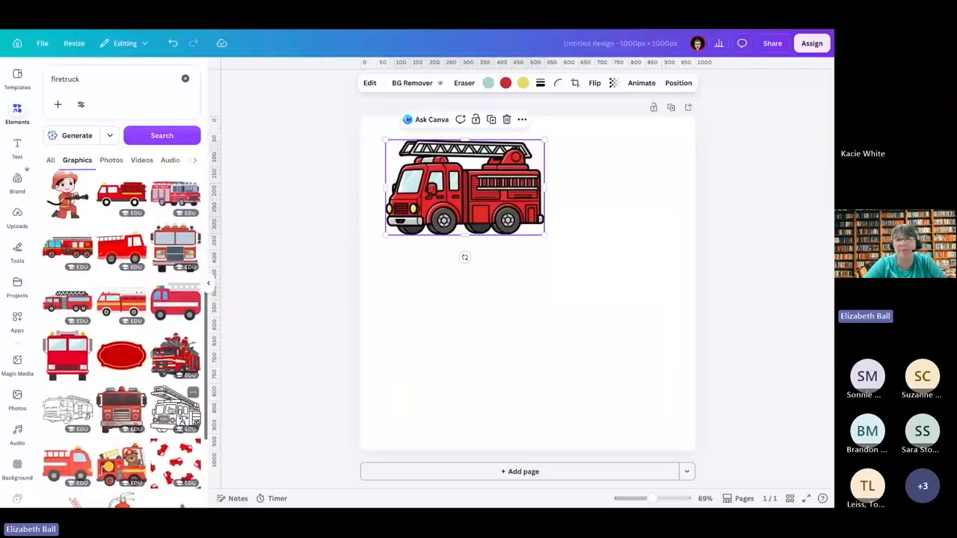
click(176, 407)
drag(516, 284, 589, 334)
drag(455, 193, 448, 213)
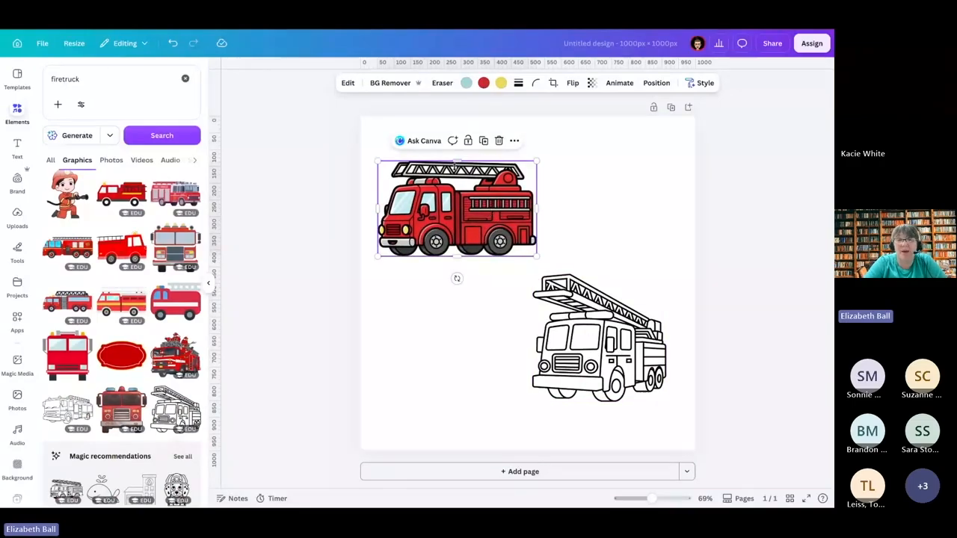
Step: Try copying the red fire truck's art style onto the outline fire truck, and undo it
click(699, 84)
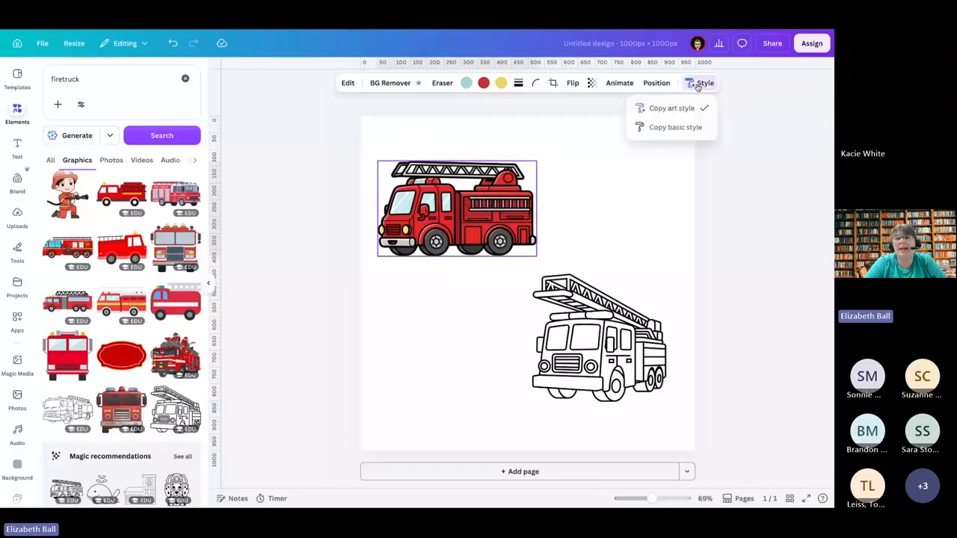
click(671, 108)
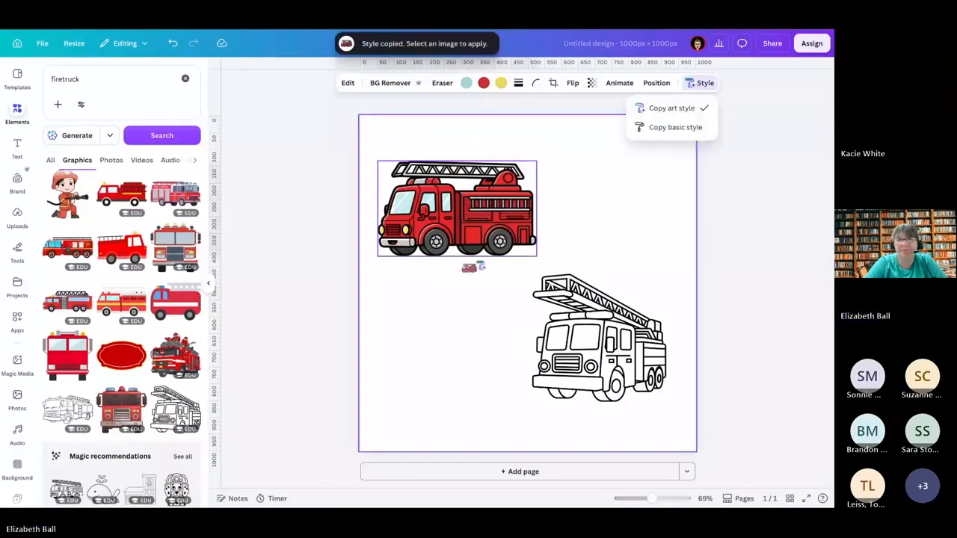
click(580, 321)
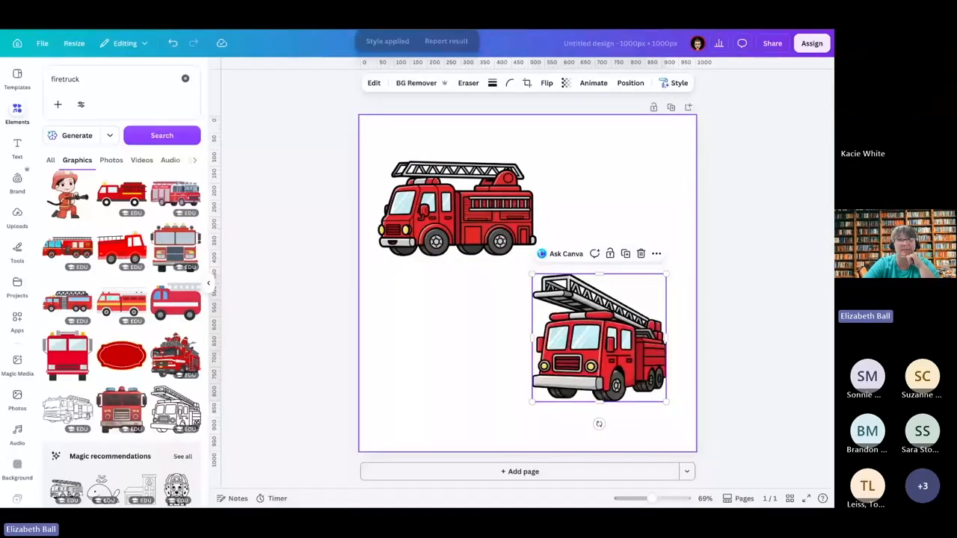
click(172, 43)
click(423, 378)
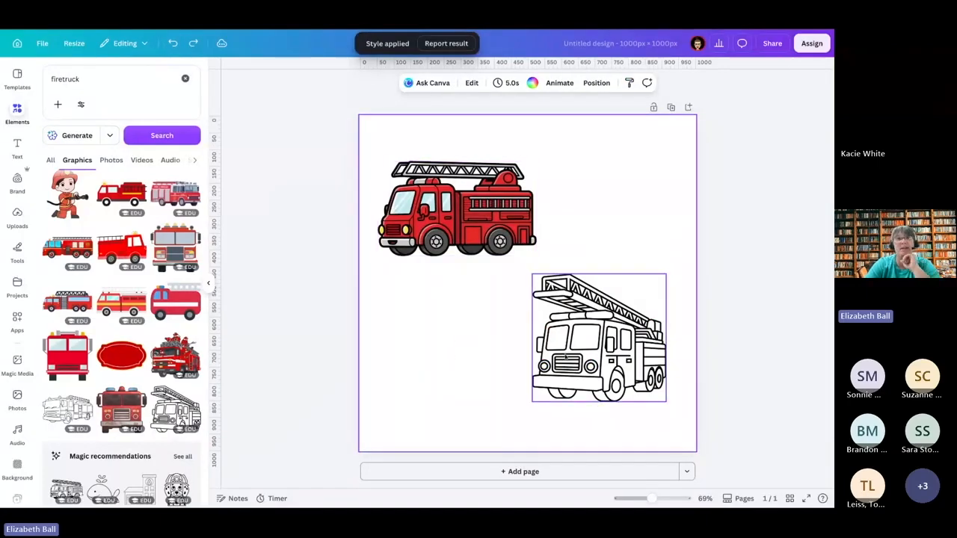
Step: Copy the outline fire truck's art style and apply it to the red fire truck
click(607, 341)
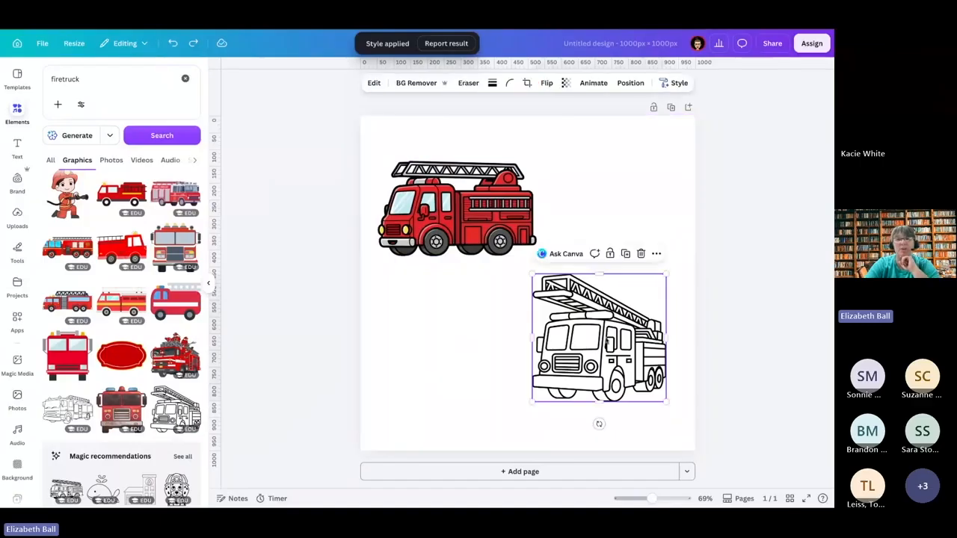
click(677, 83)
click(661, 110)
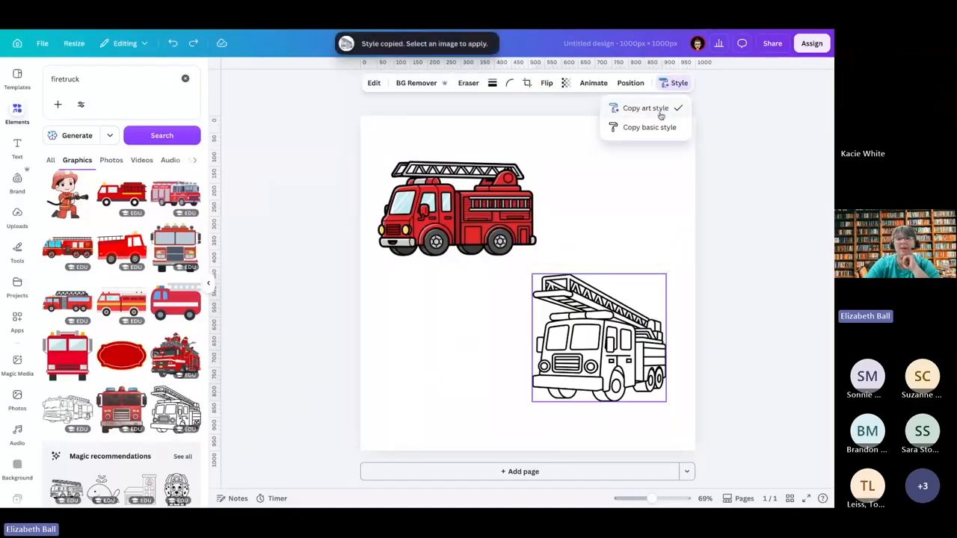
click(441, 218)
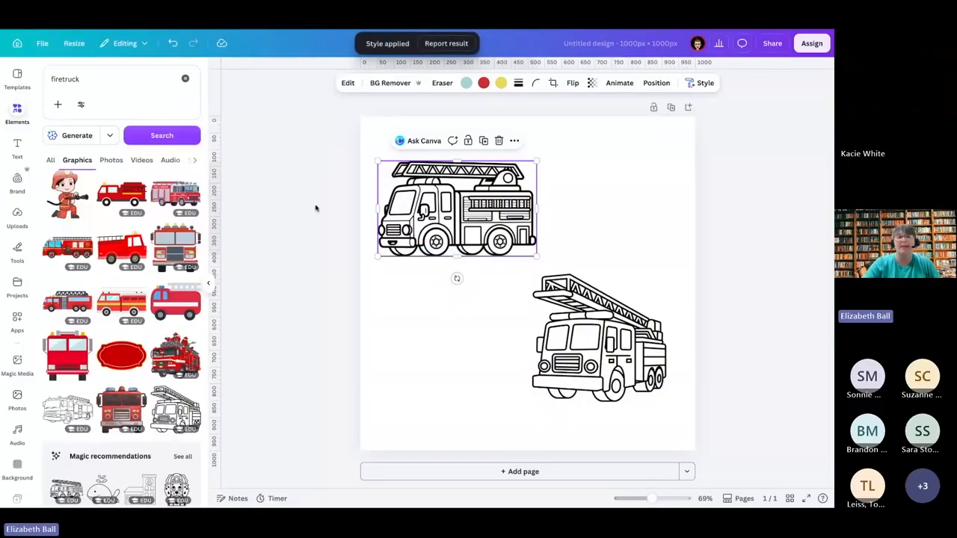
Step: Add the kneeling firefighter graphic from the firetruck results and place it in the page's lower left
click(115, 80)
click(250, 145)
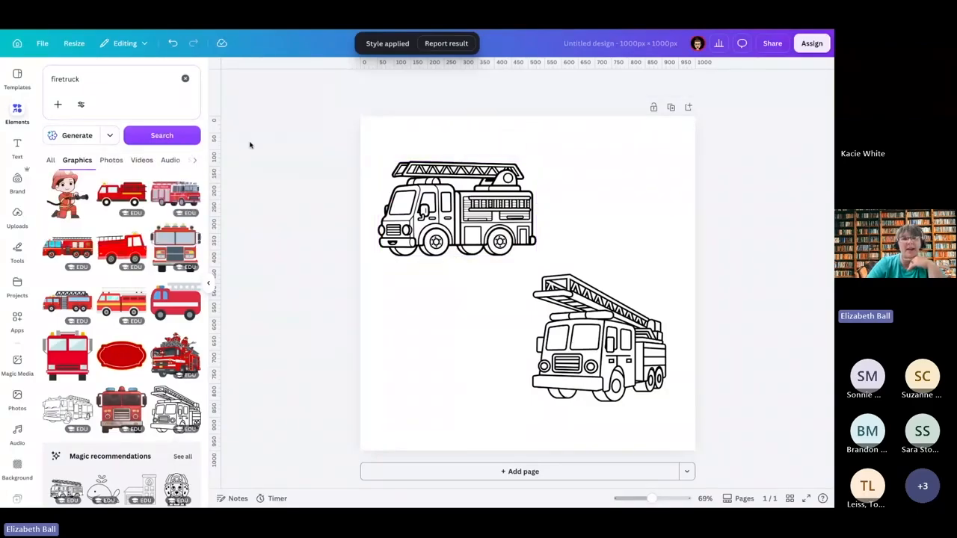
click(67, 193)
drag(543, 246, 460, 320)
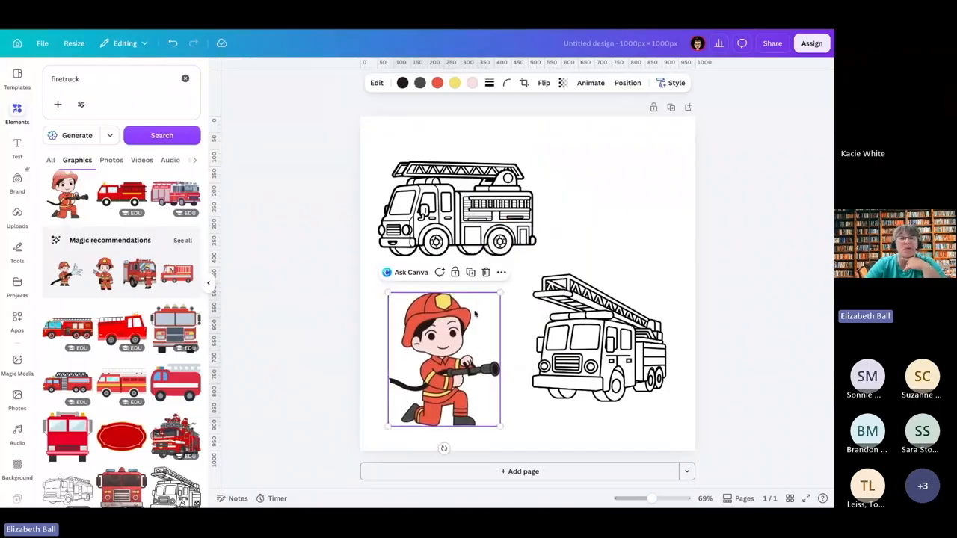
Step: Copy the upper line-art fire truck's art style and apply it to the firefighter graphic
click(476, 251)
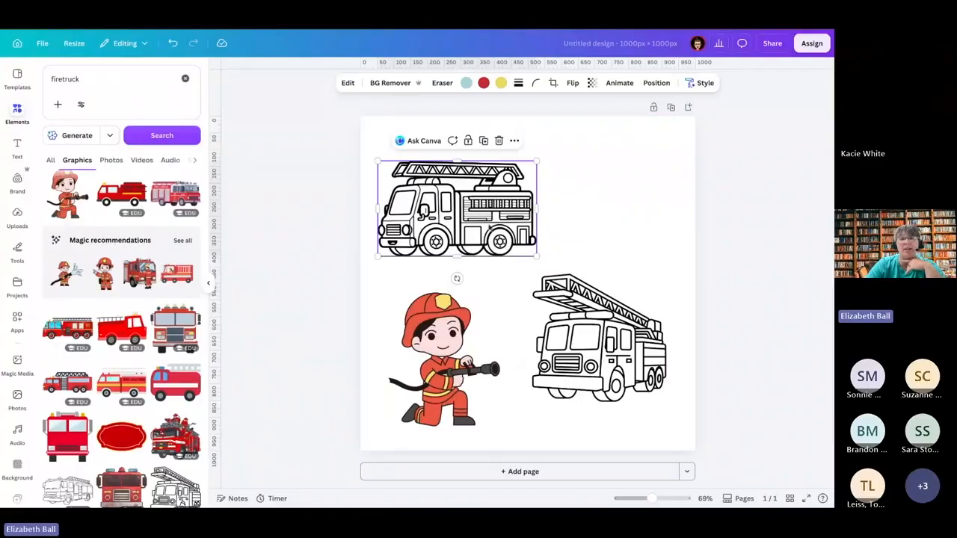
click(604, 158)
click(505, 204)
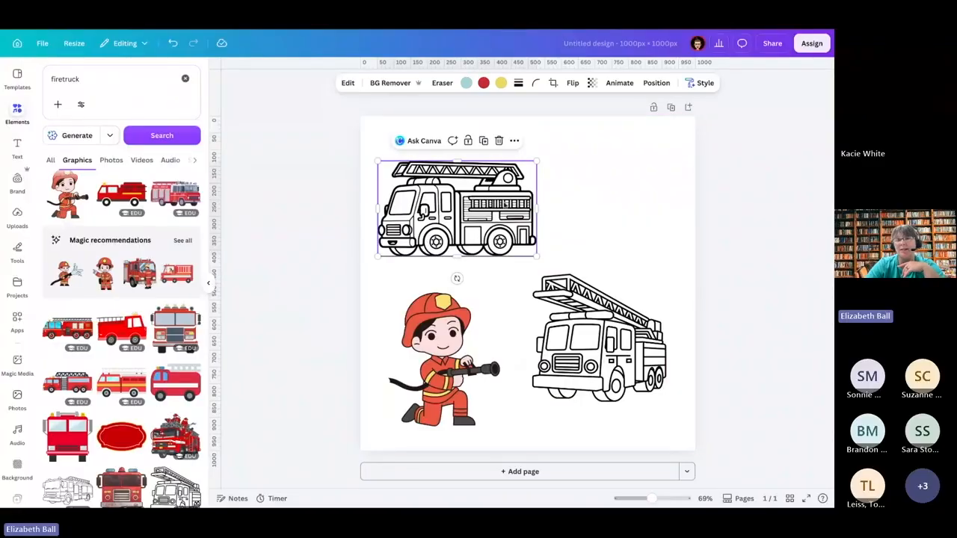
click(700, 82)
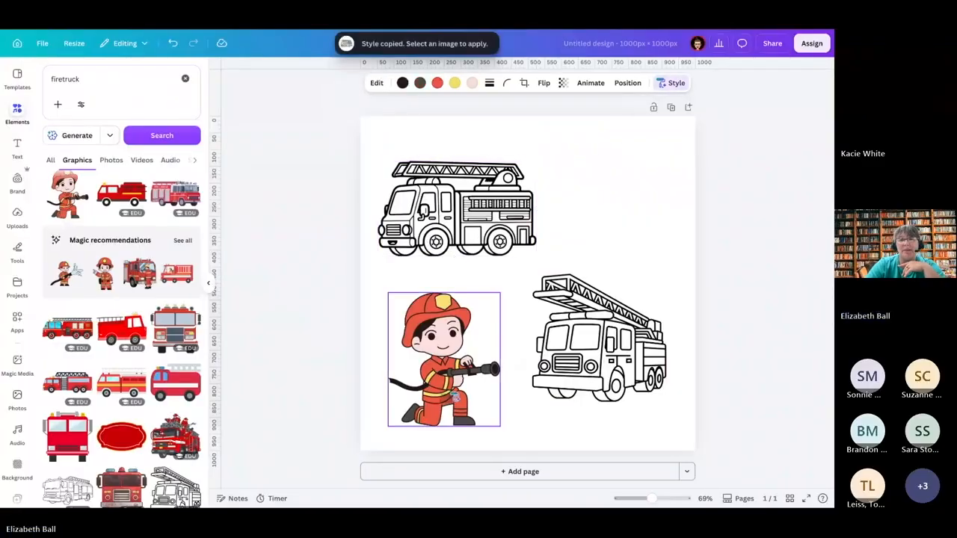
click(452, 390)
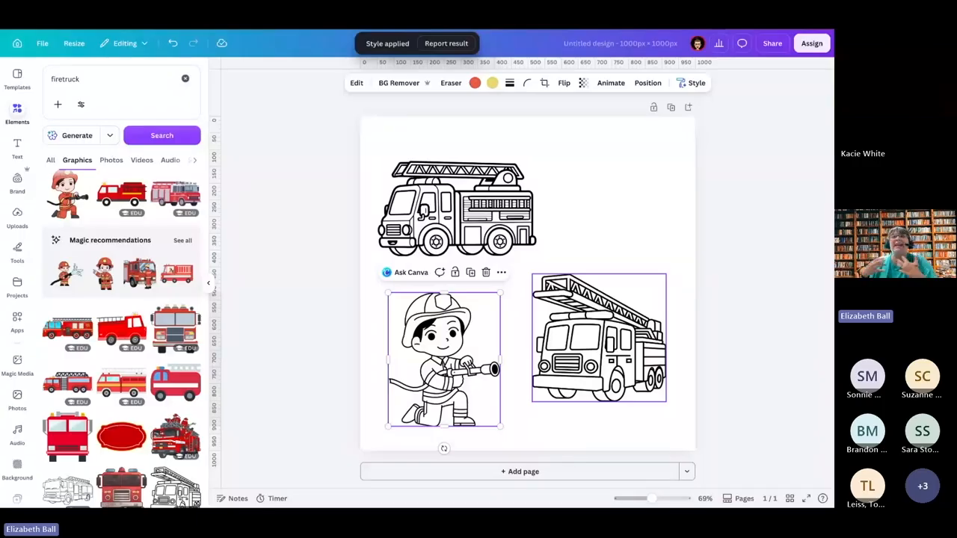
Step: Move the upper fire truck to the page's upper right and the firefighter closer to the lower left corner
drag(381, 227, 517, 202)
drag(472, 317, 450, 334)
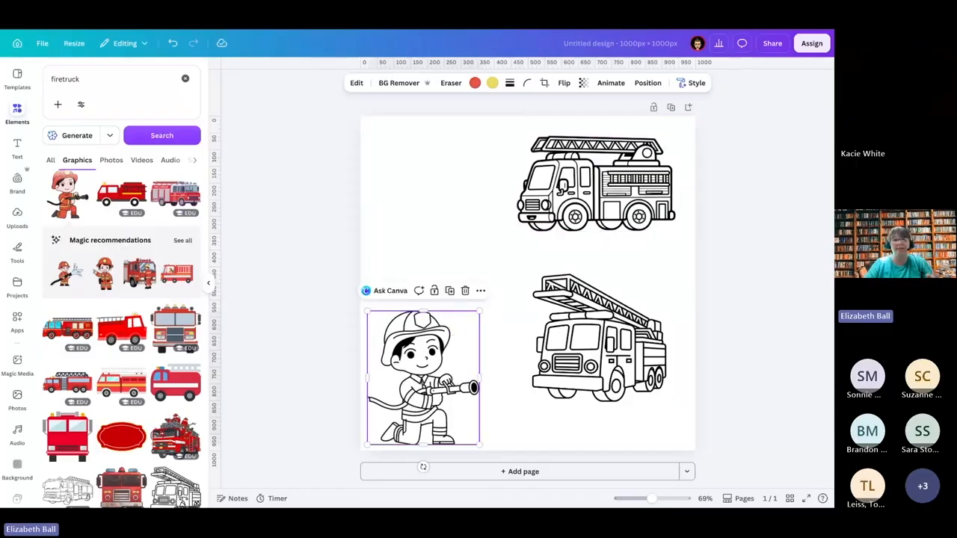
Step: Search graphics for "bear", add the sitting, waving bear and shrink it into the page's upper left above the firefighter
click(115, 85)
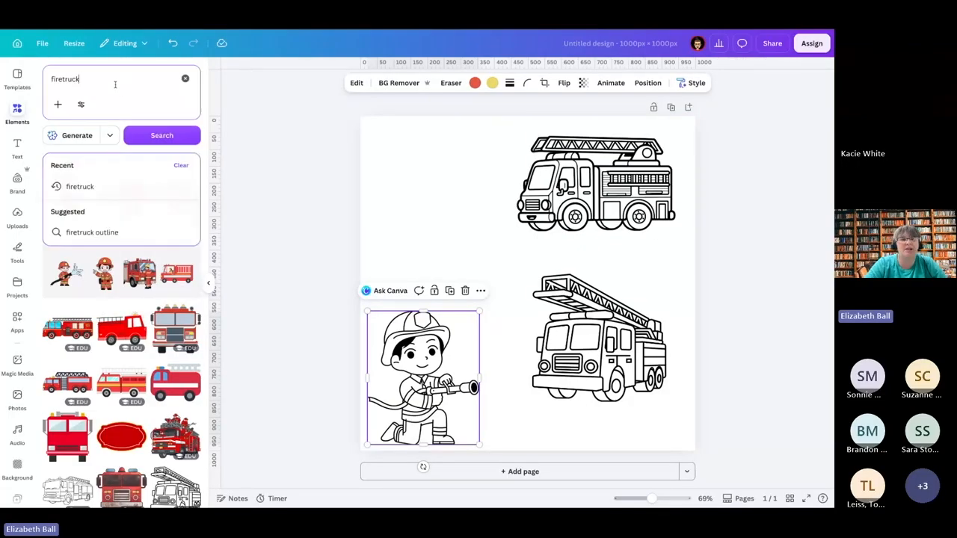
text(bear)
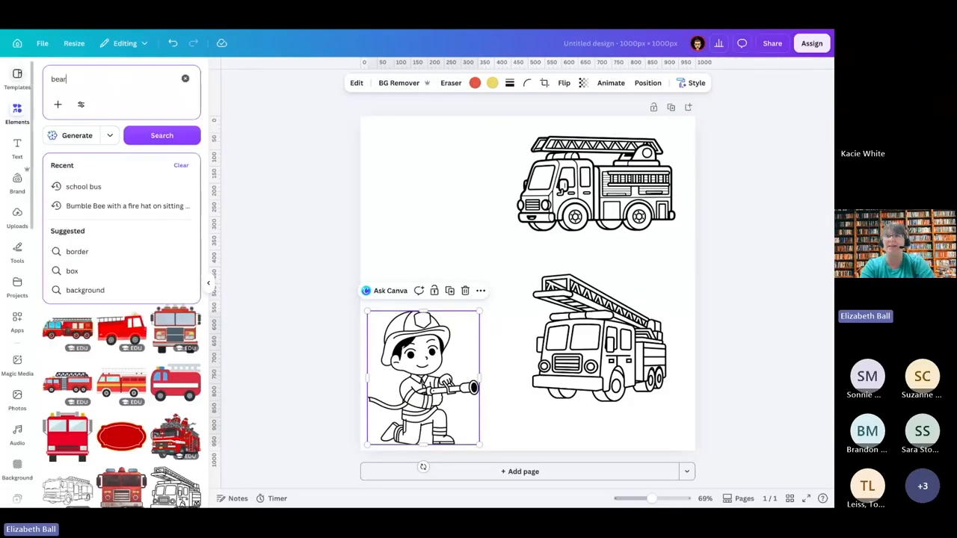
key(Return)
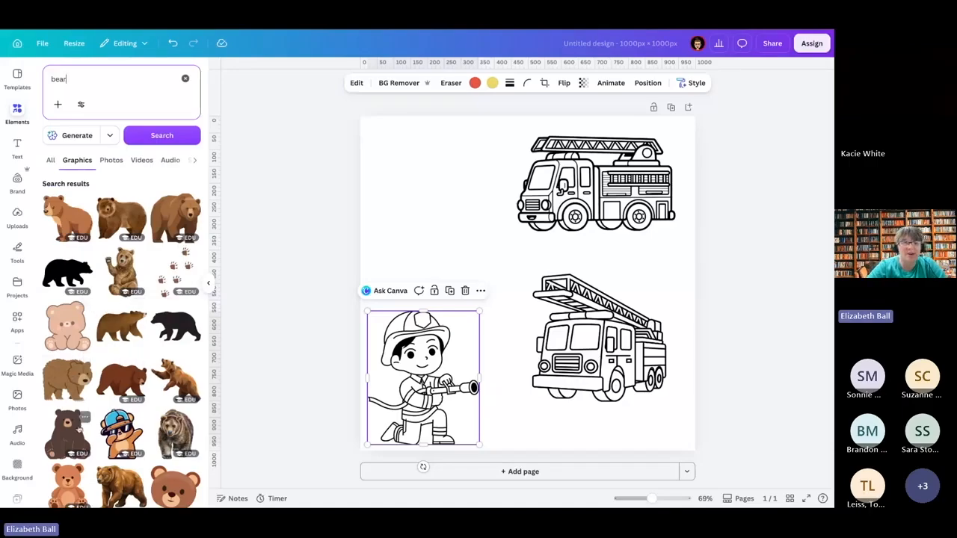
click(138, 258)
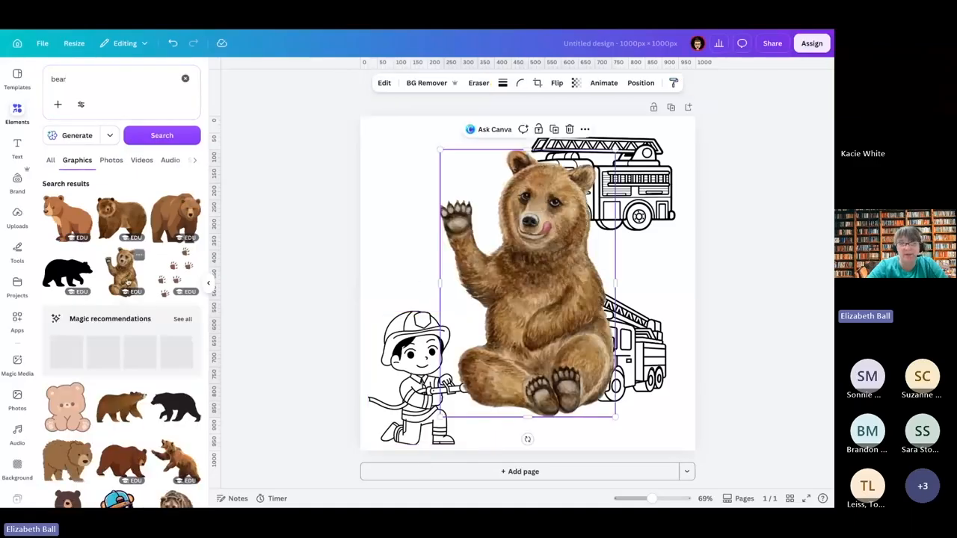
drag(525, 251, 450, 216)
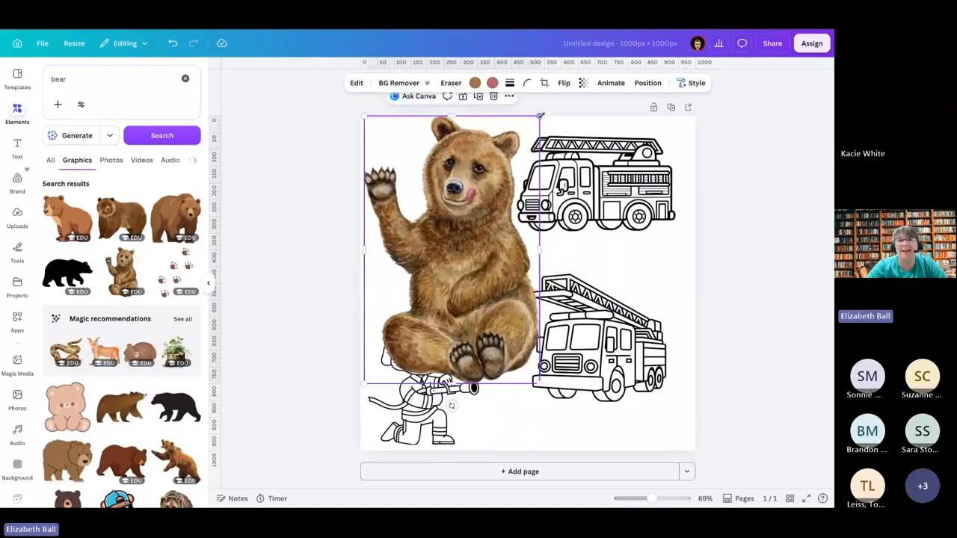
drag(541, 116, 461, 235)
drag(433, 314, 452, 215)
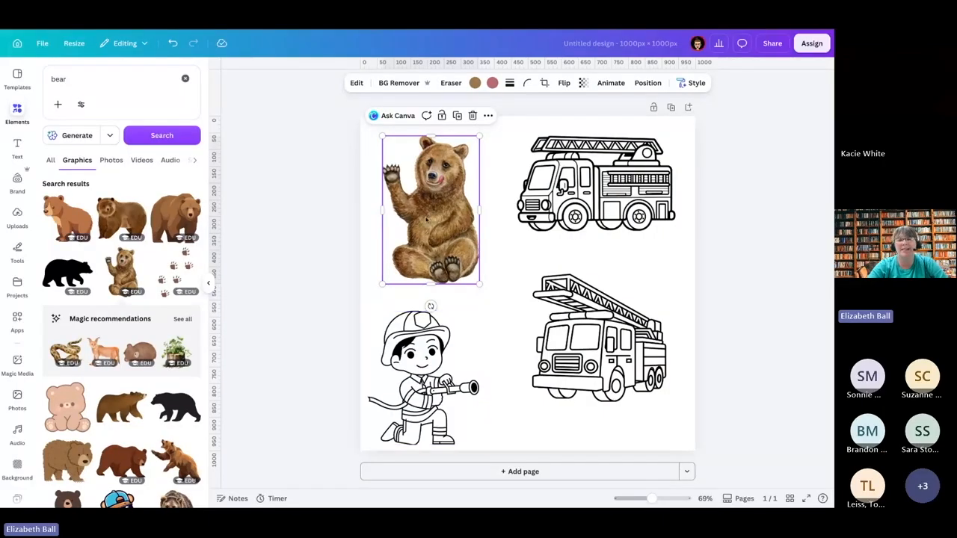
Step: Copy the waving bear's art style and apply it to the kneeling firefighter graphic
click(516, 189)
click(434, 209)
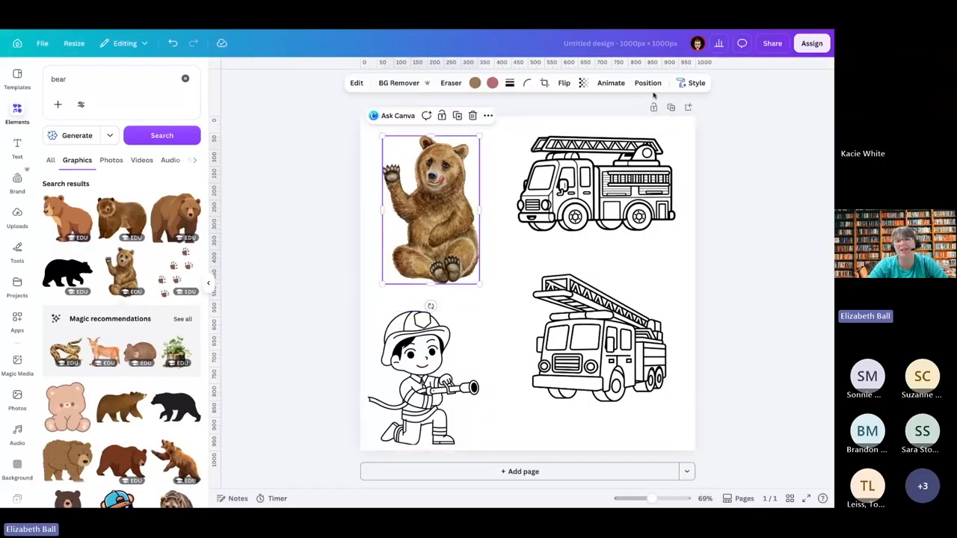
click(691, 83)
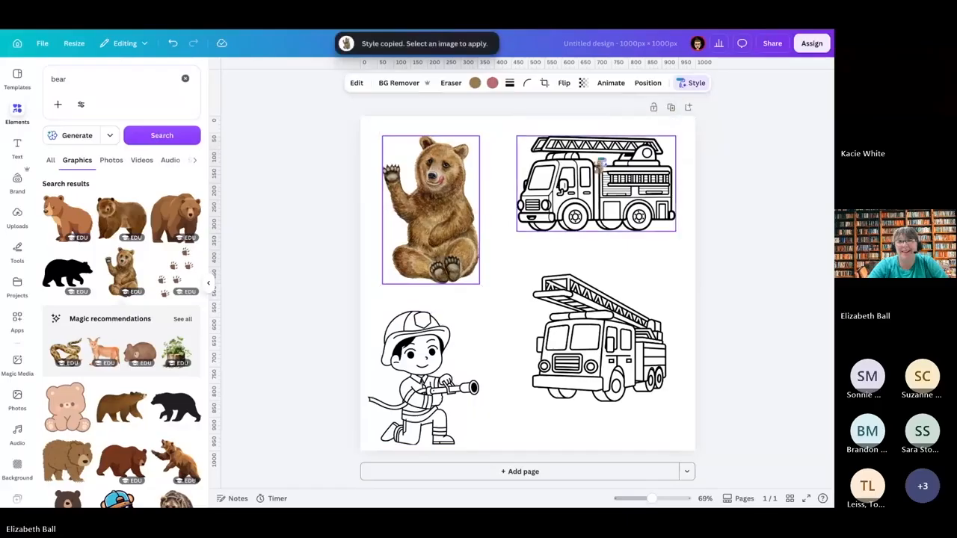
click(441, 382)
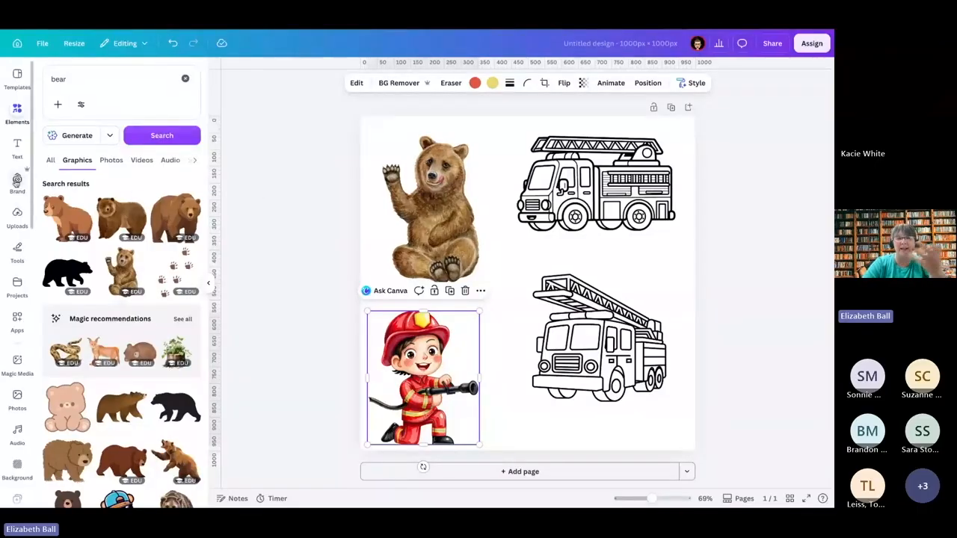
Step: Switch to the OGHS brand kit and review its logos and brand templates
click(16, 182)
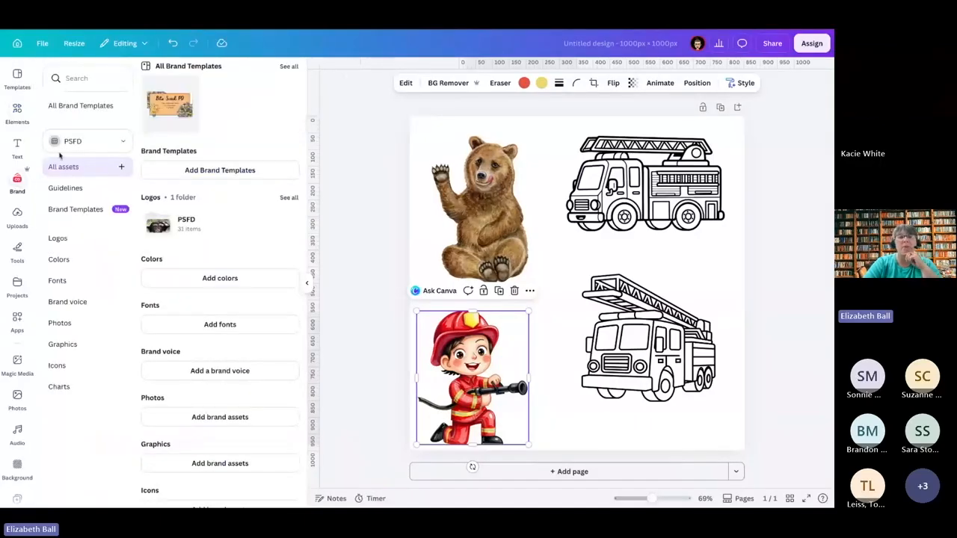
click(121, 141)
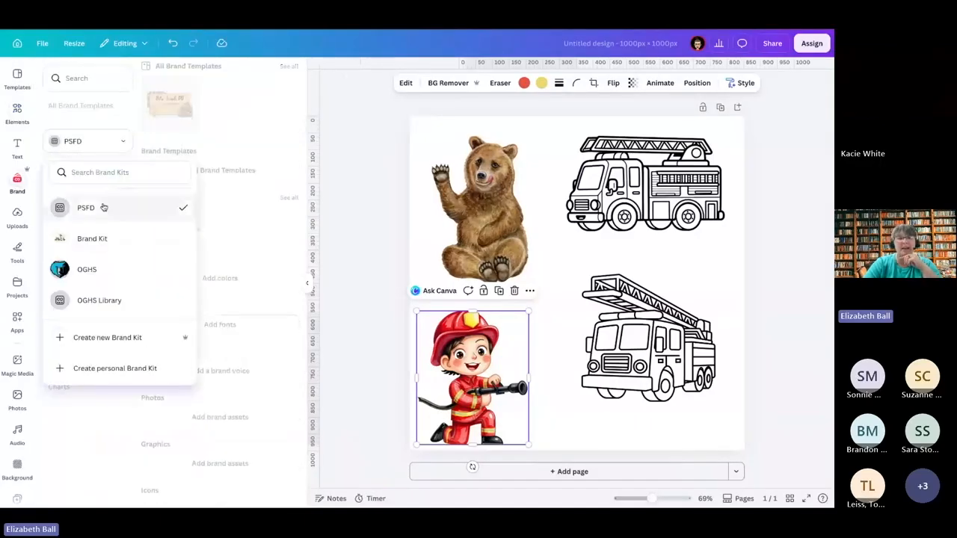
click(92, 269)
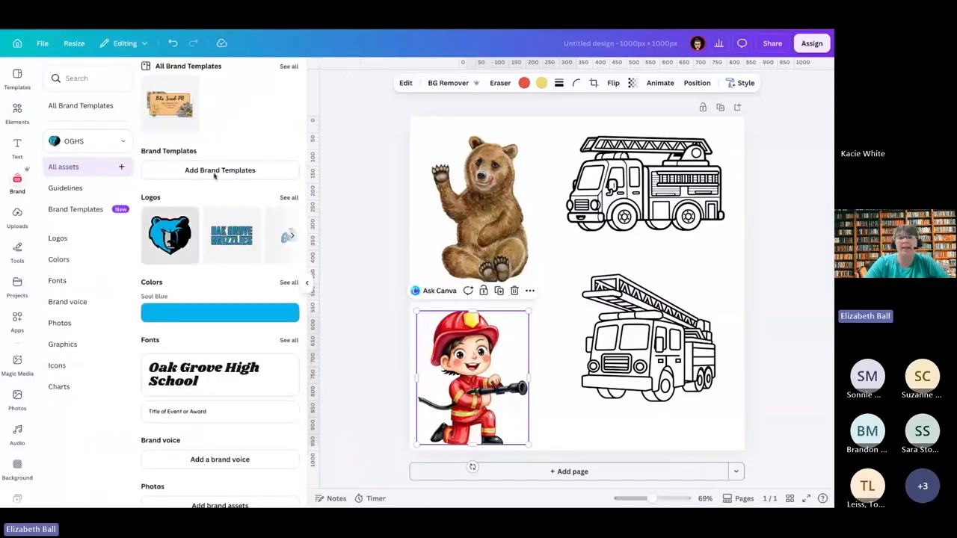
click(288, 197)
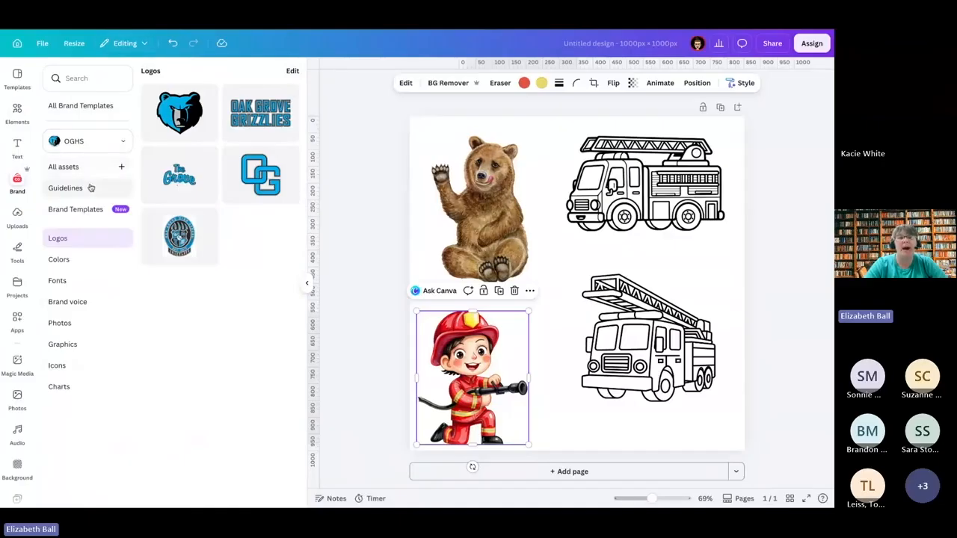
click(91, 210)
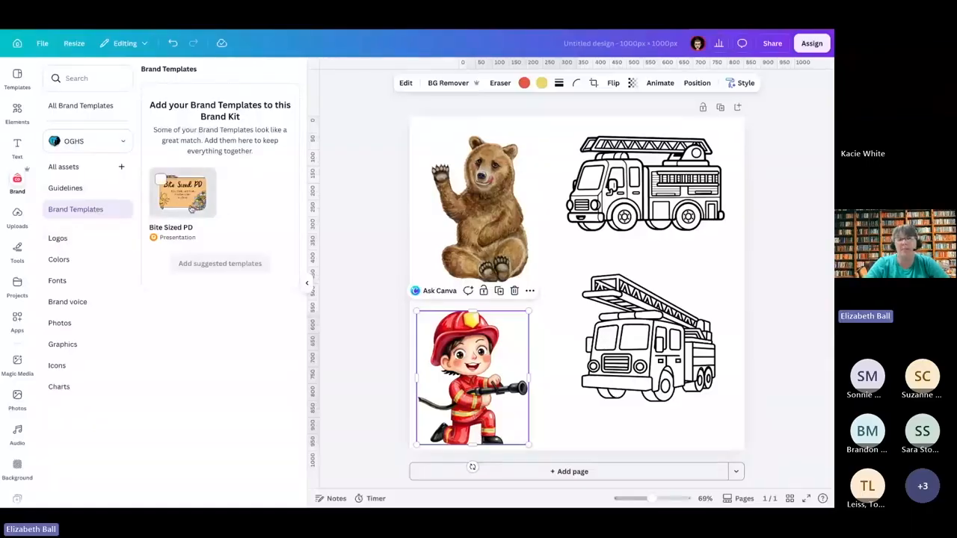
click(74, 239)
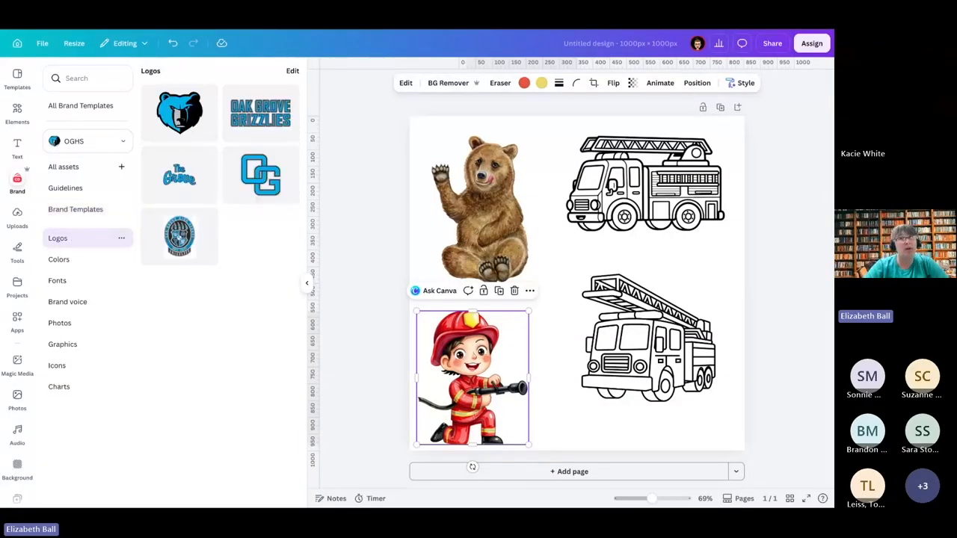
Step: Fill the page background with the brand kit's Soul Blue colour
click(65, 261)
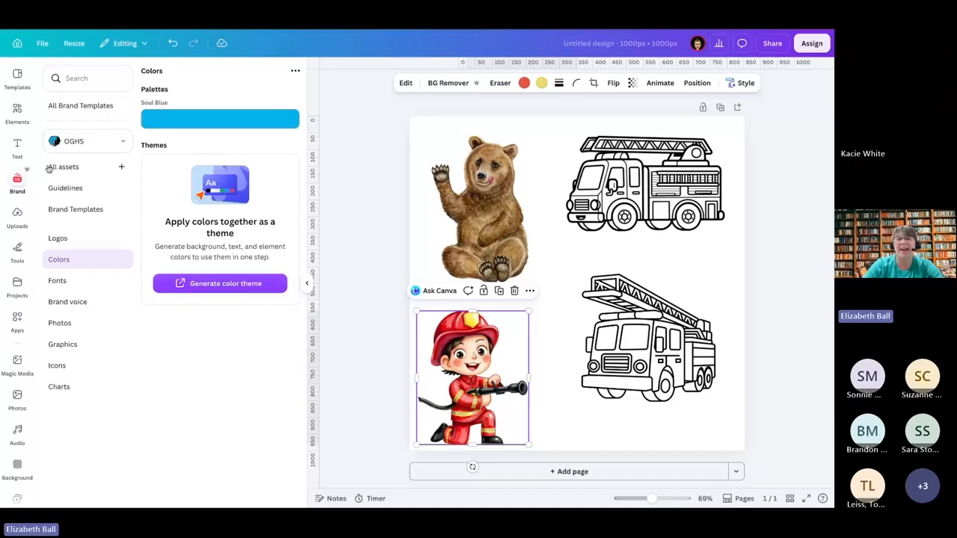
click(193, 118)
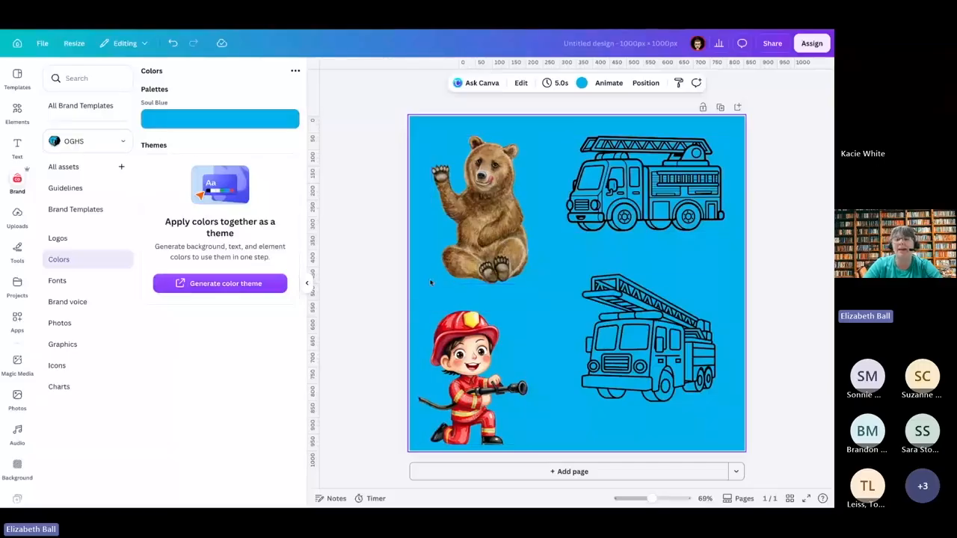
Step: Add the default heading "Hello everyone!" across the page's middle and move the bear up into the upper-left corner
click(95, 282)
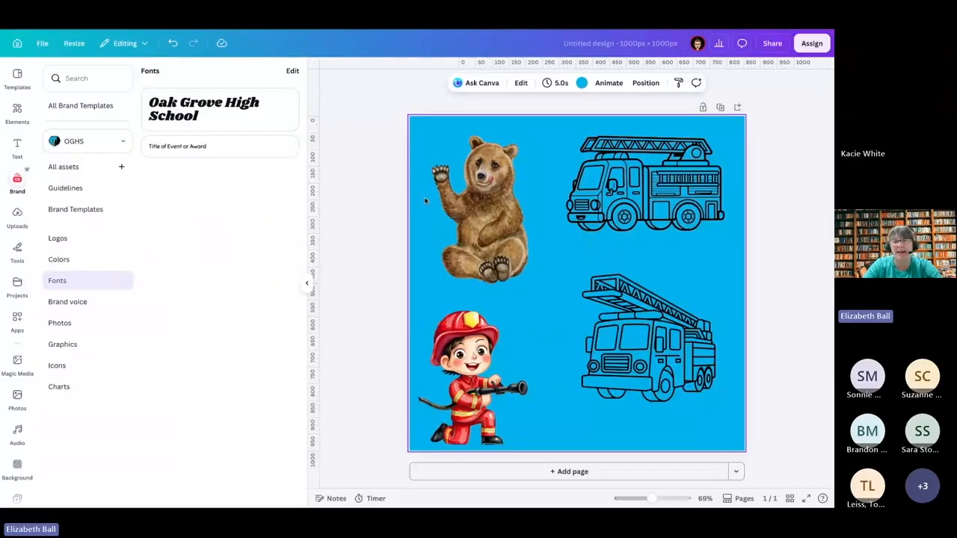
click(18, 146)
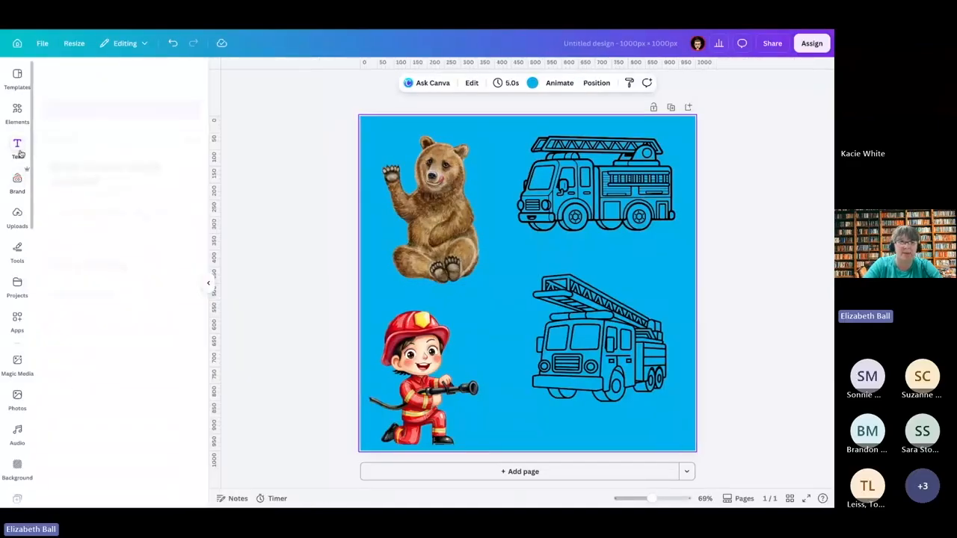
click(507, 255)
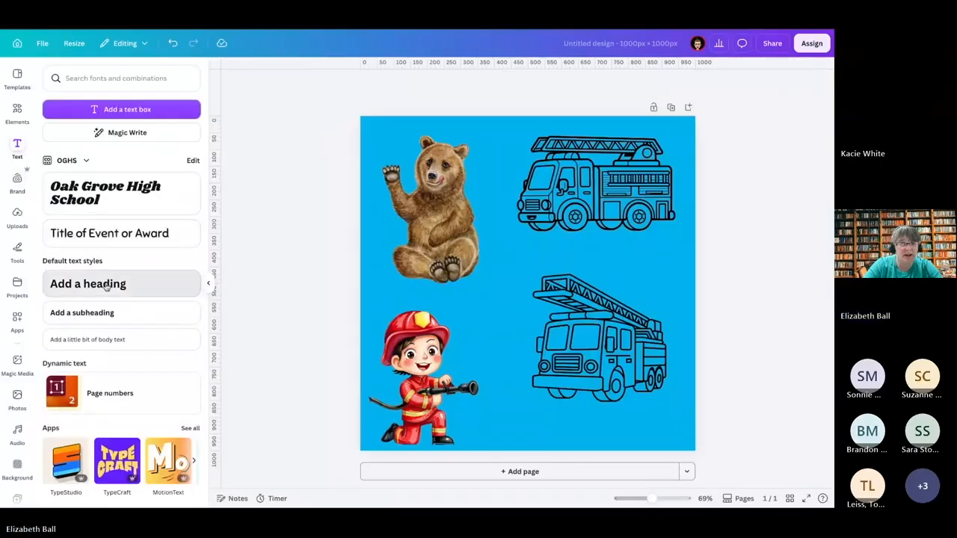
click(150, 275)
text(He)
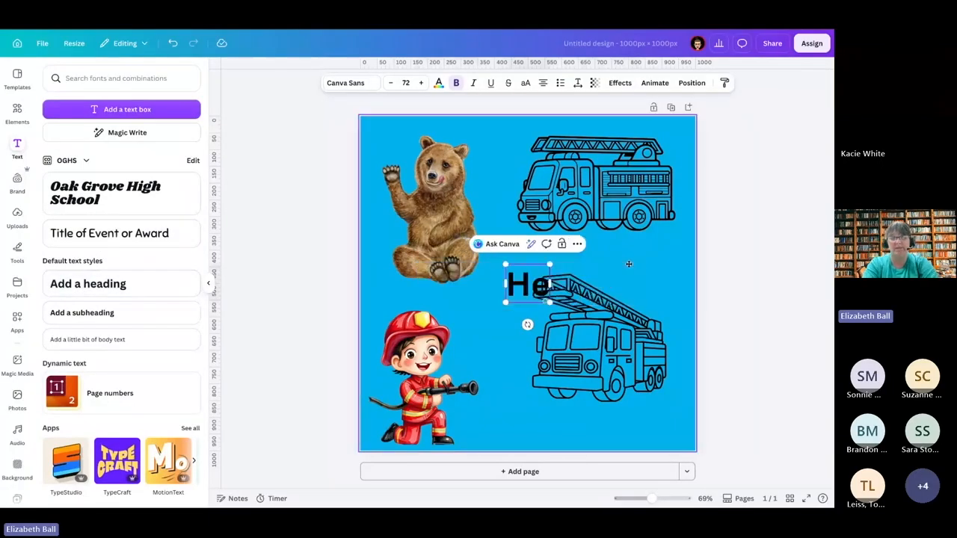
text(llo)
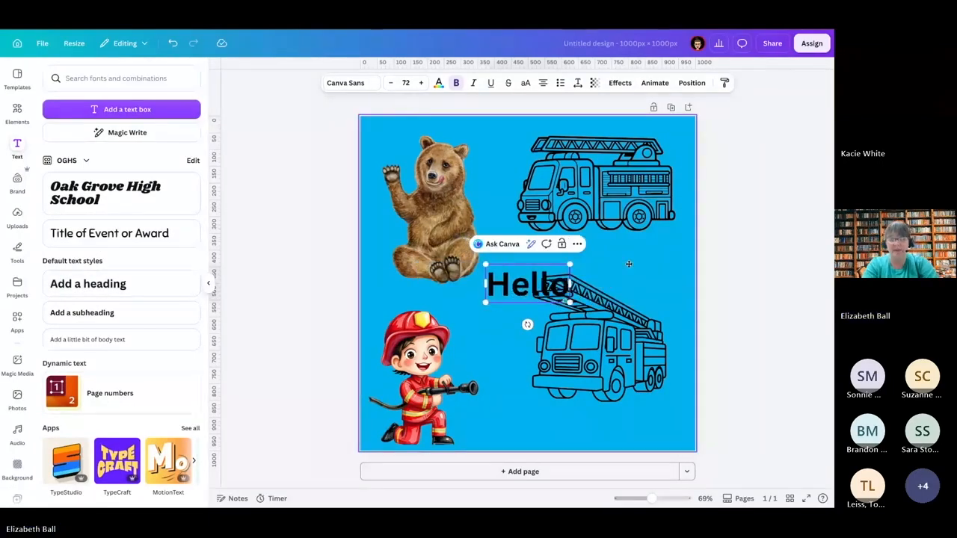
text( everyone!)
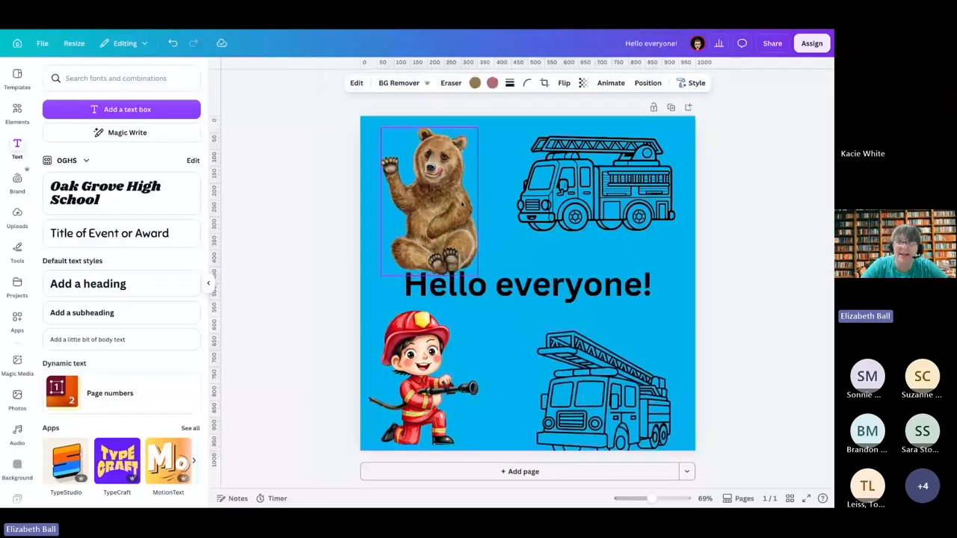
drag(430, 216, 424, 205)
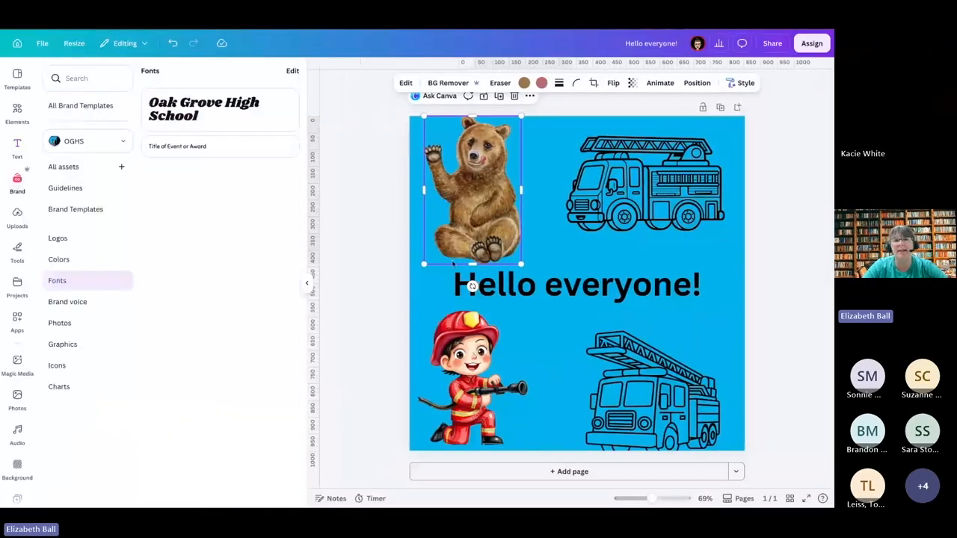
Step: Add the brand kit's "Oak Grove High School" title text mid-page and move the "Hello everyone!" heading up away from it
click(187, 102)
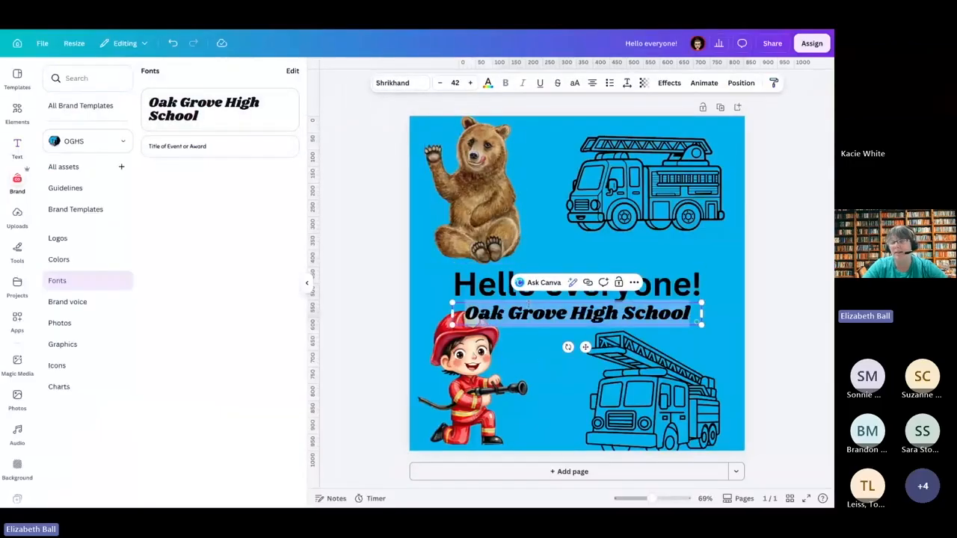
click(542, 314)
click(550, 362)
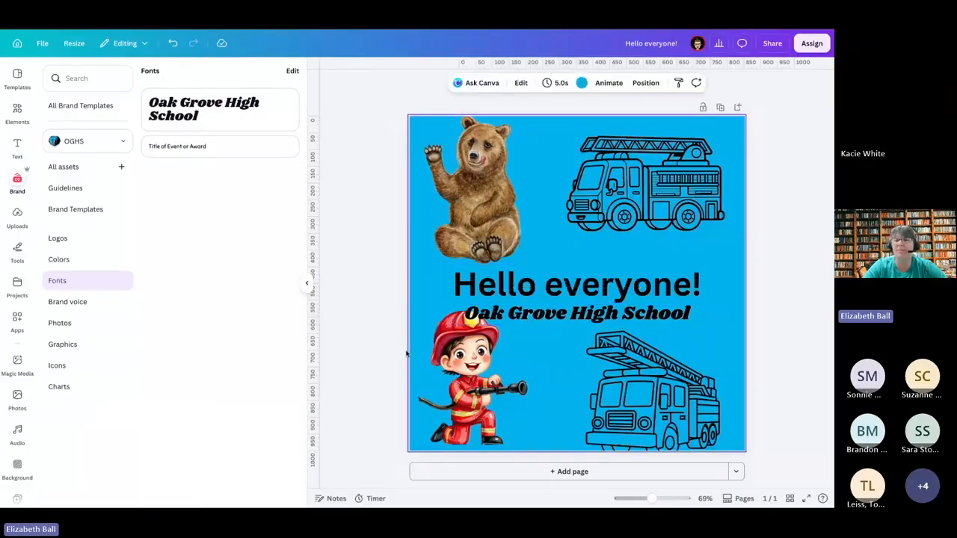
click(548, 312)
drag(548, 311, 561, 305)
click(499, 281)
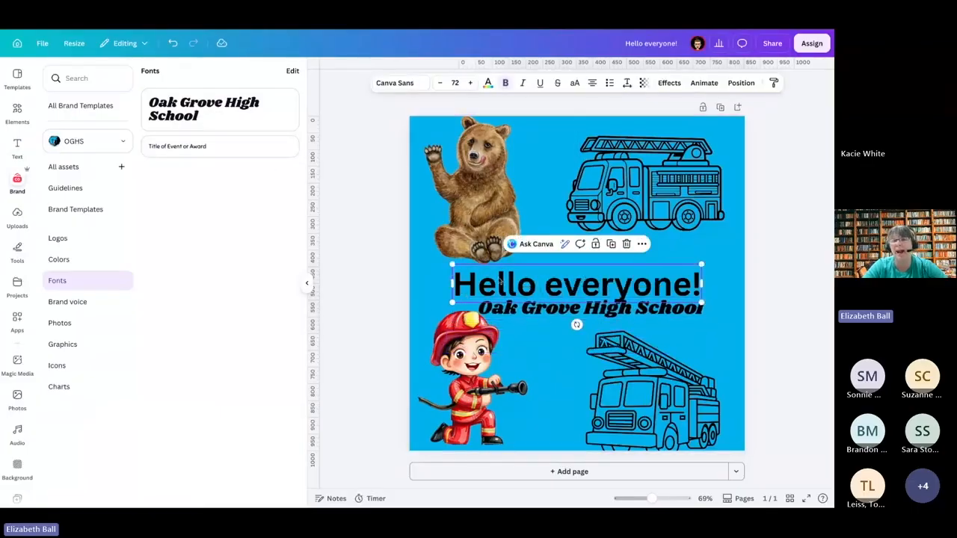
drag(499, 281, 511, 218)
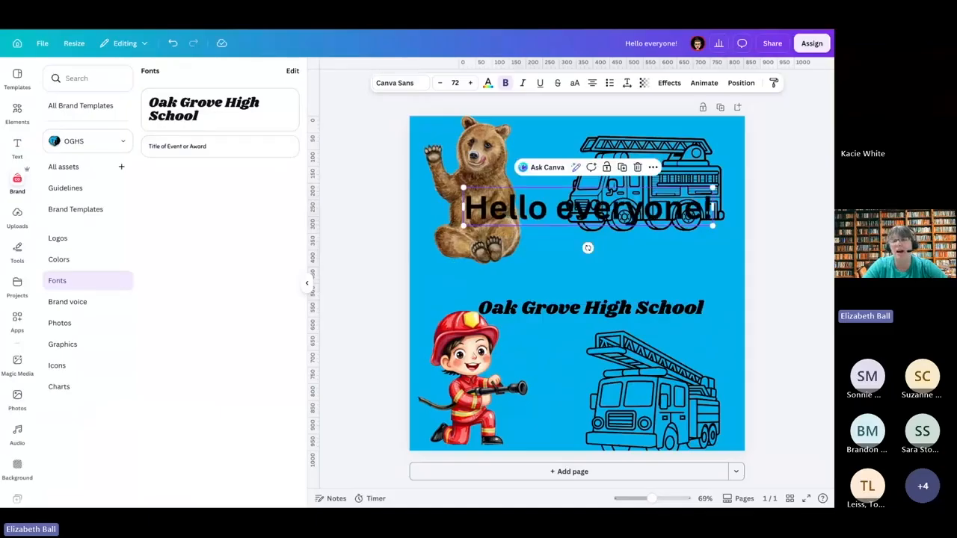
Step: Replace the wording of the brand-font title with "Hello Everyone!"
click(600, 309)
click(600, 309)
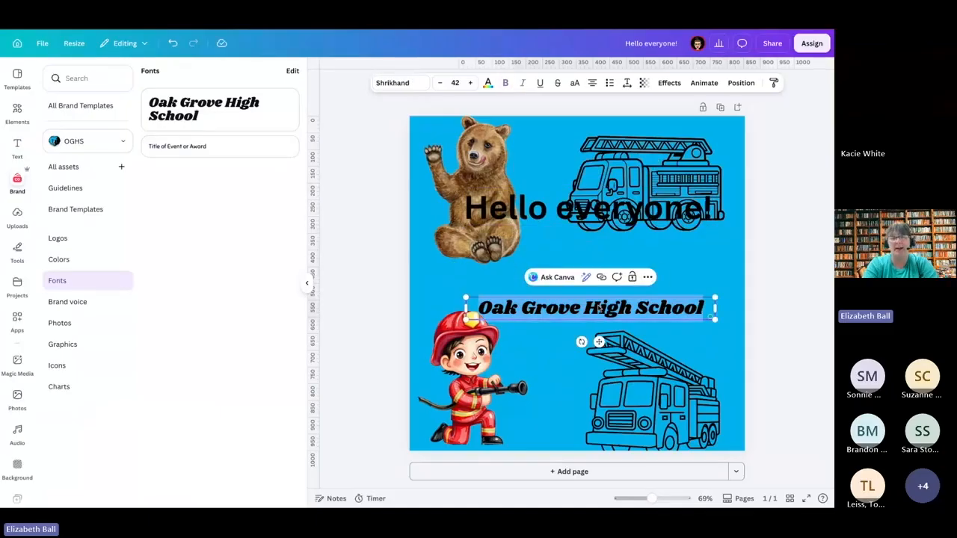
text(Hollo)
key(BackSpace)
key(BackSpace)
key(BackSpace)
key(BackSpace)
text(ello)
text( Everyone)
text(@!)
key(BackSpace)
key(BackSpace)
text(!)
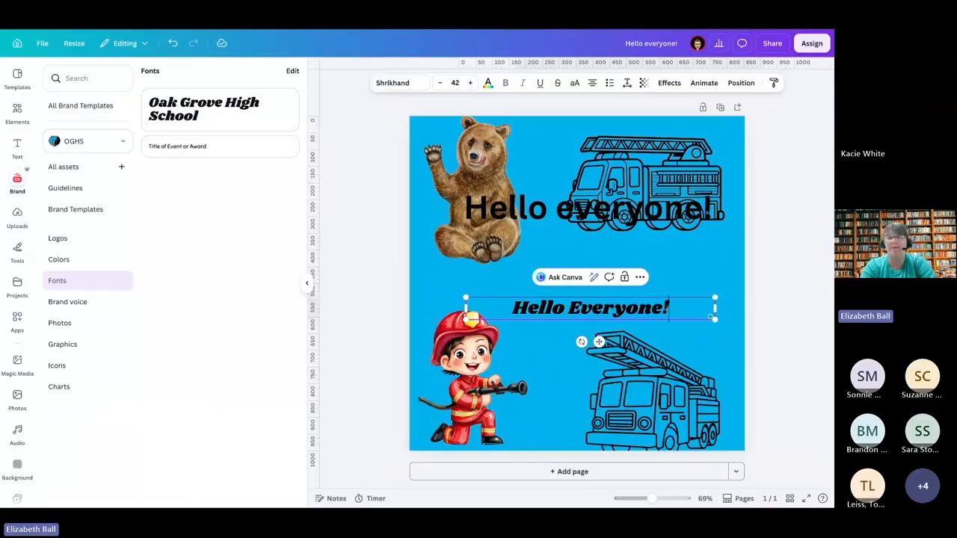
Step: Delete the plain "Hello everyone!" heading and move the brand-font title up between the upper and lower graphics
click(617, 202)
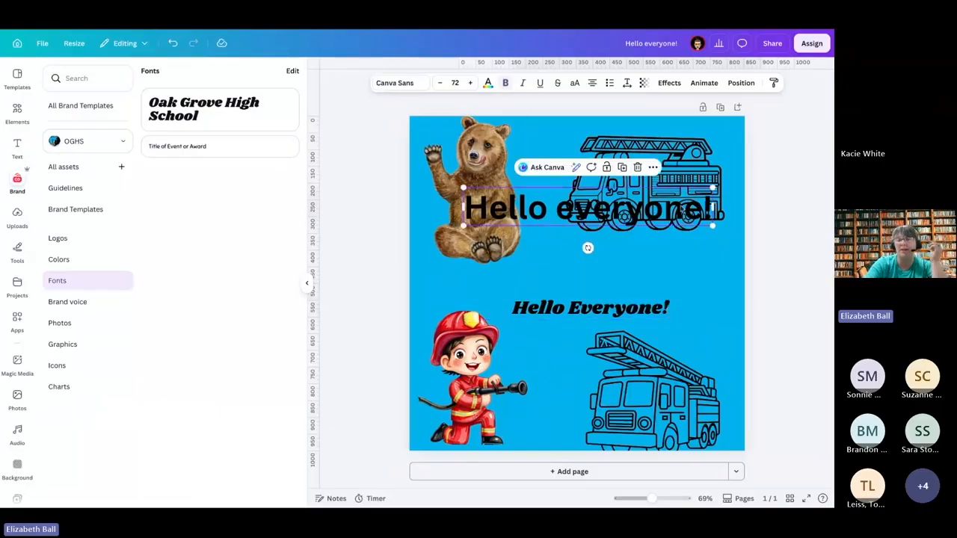
key(Delete)
drag(596, 298, 597, 273)
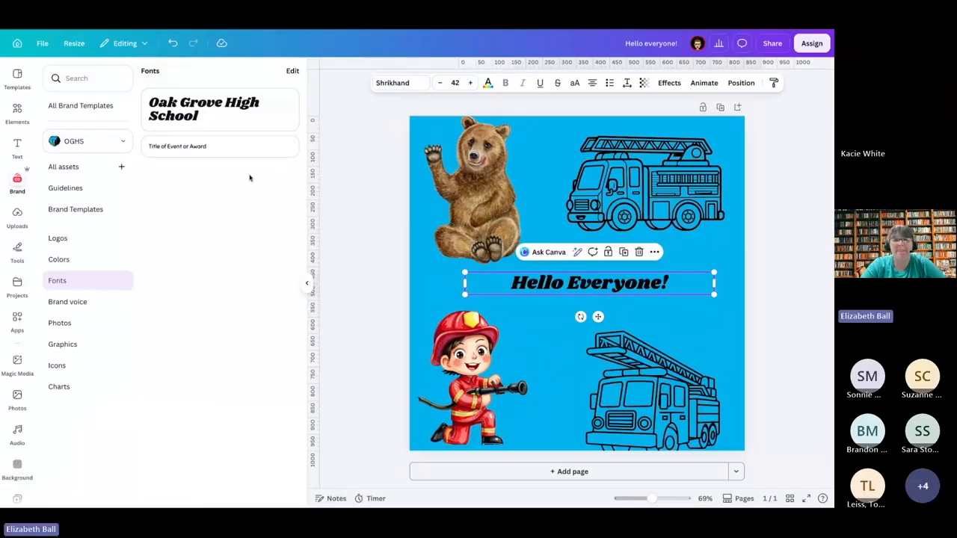
Step: Look through the OGHS brand kit's brand voice, photos and graphics sections
click(70, 304)
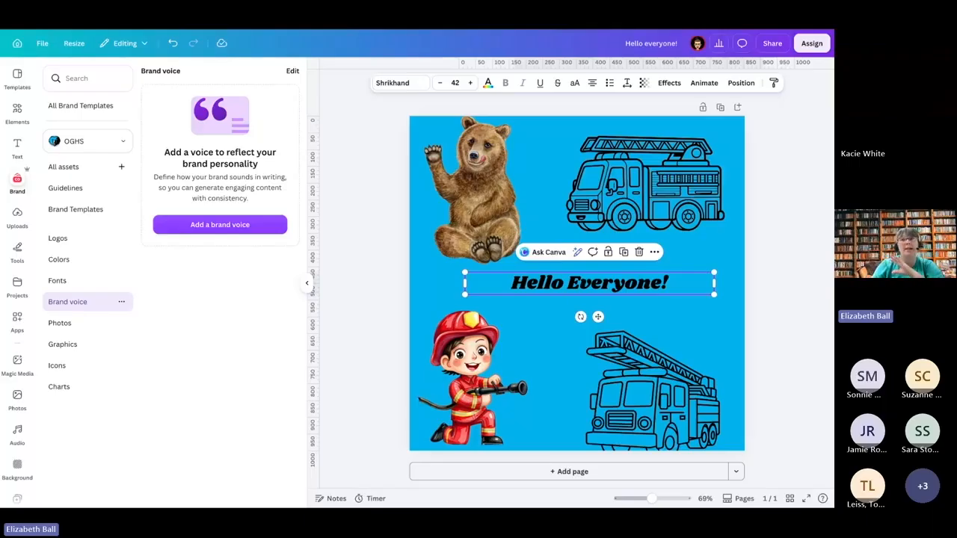
click(60, 323)
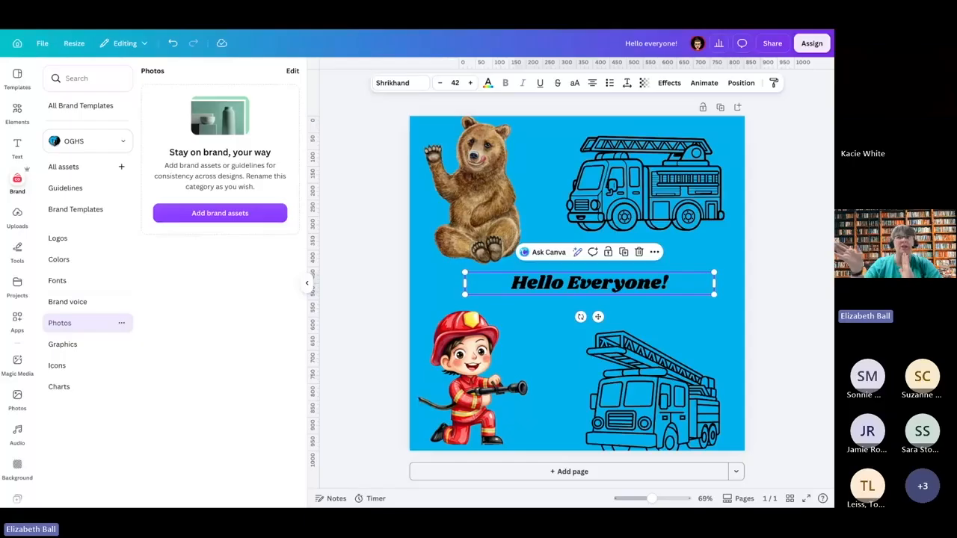
click(64, 343)
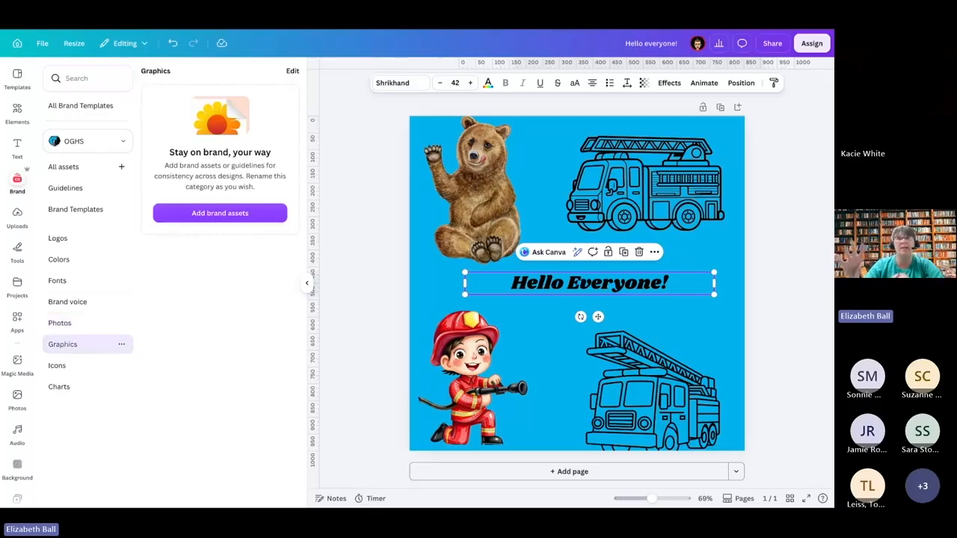
Step: Look through the OGHS brand kit's icons and charts sections and the list of available brand kits
click(63, 367)
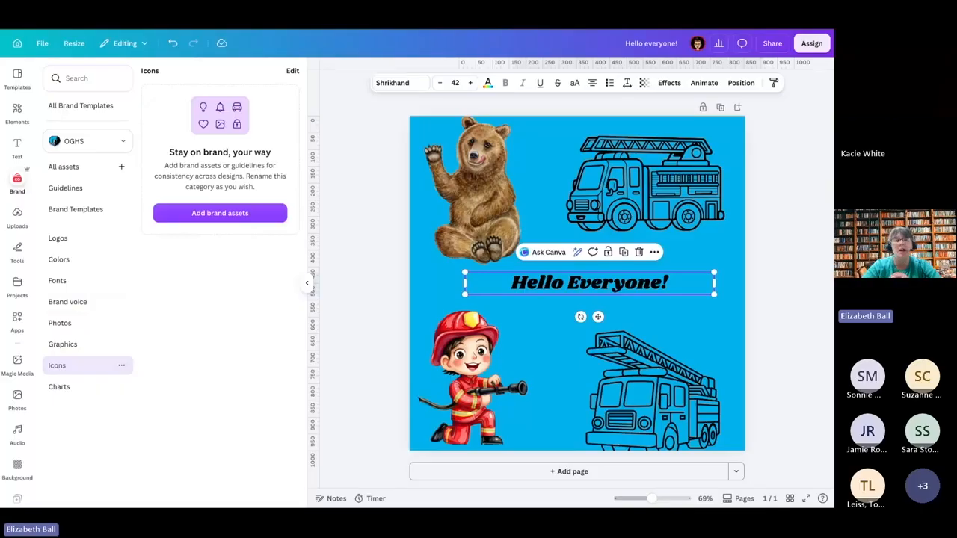
click(59, 386)
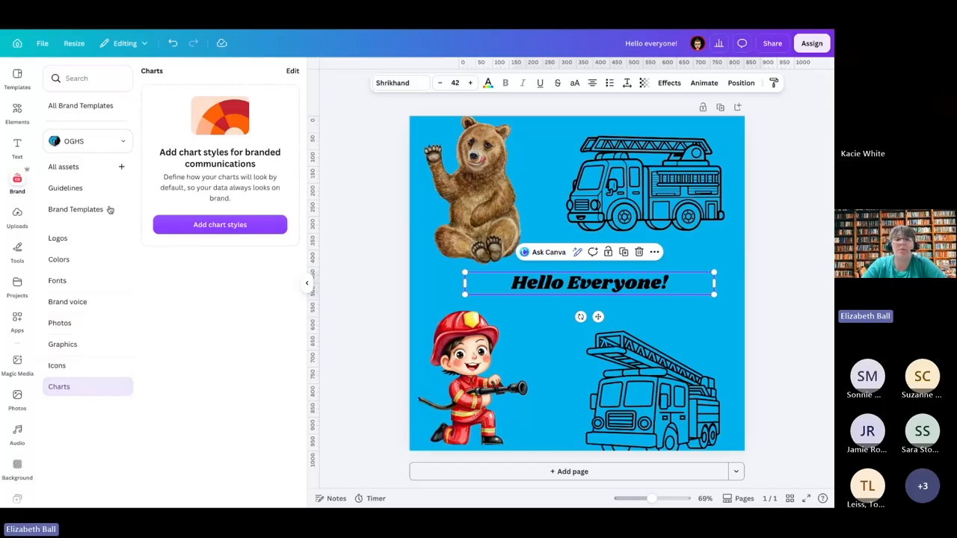
click(123, 144)
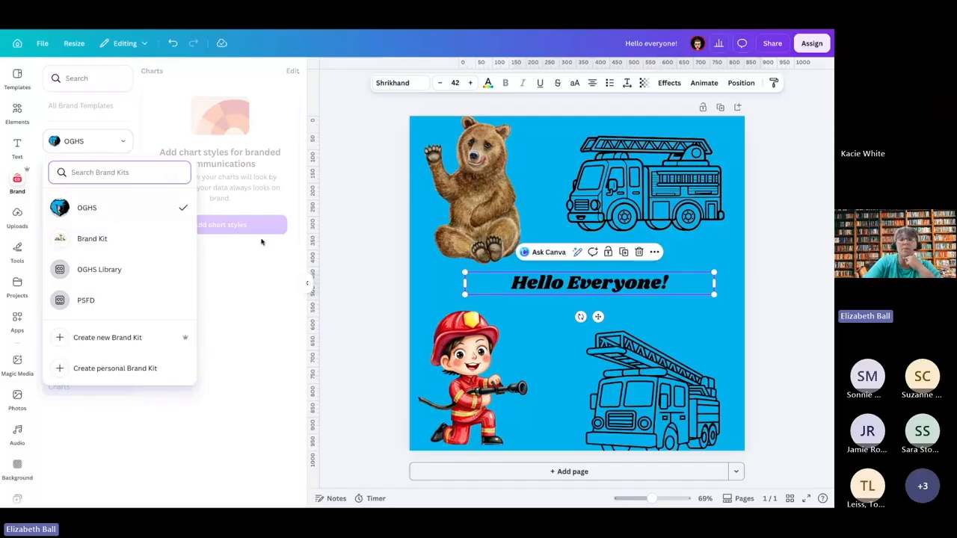
click(314, 286)
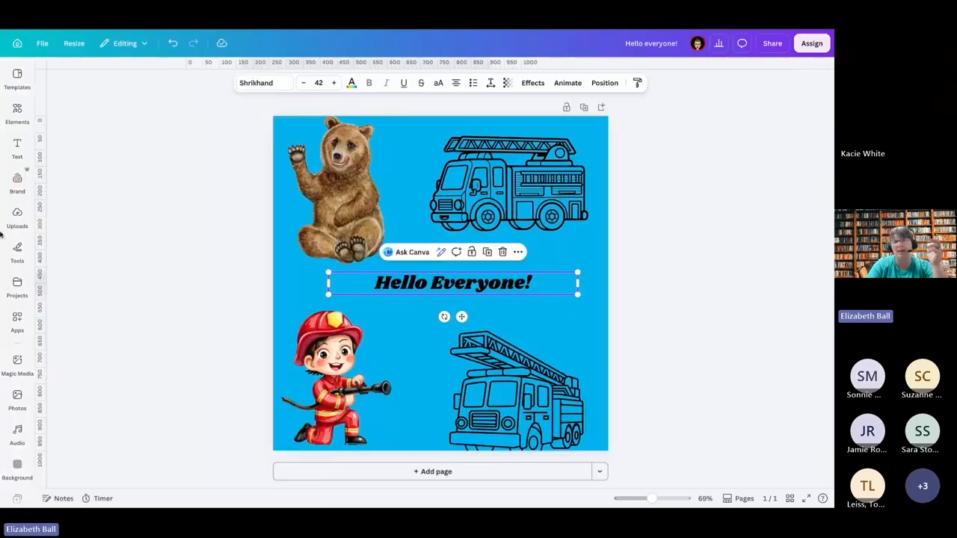
click(306, 285)
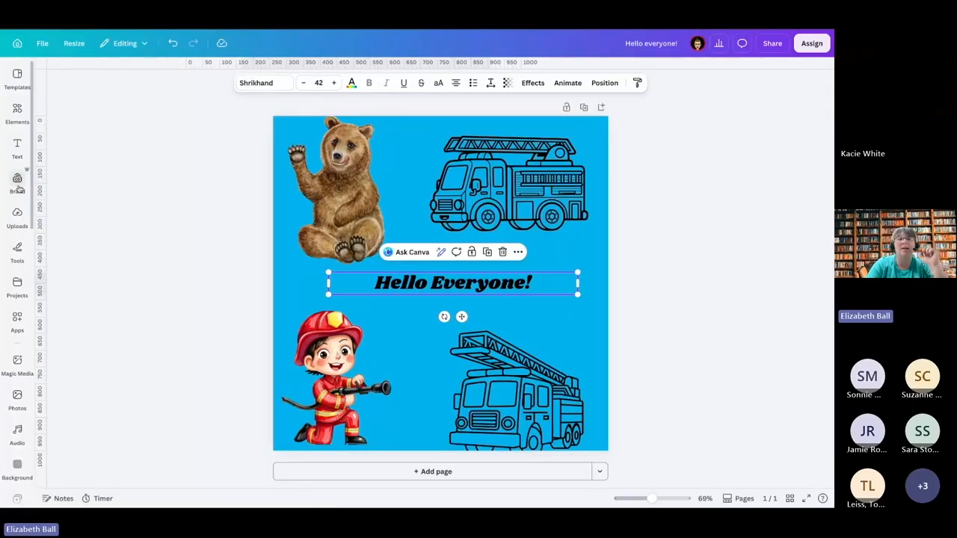
click(17, 183)
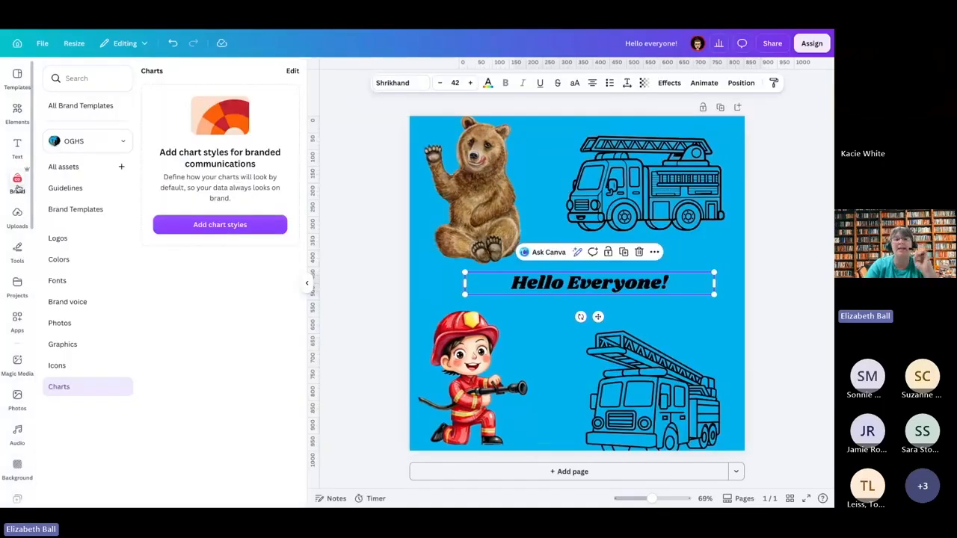
click(306, 284)
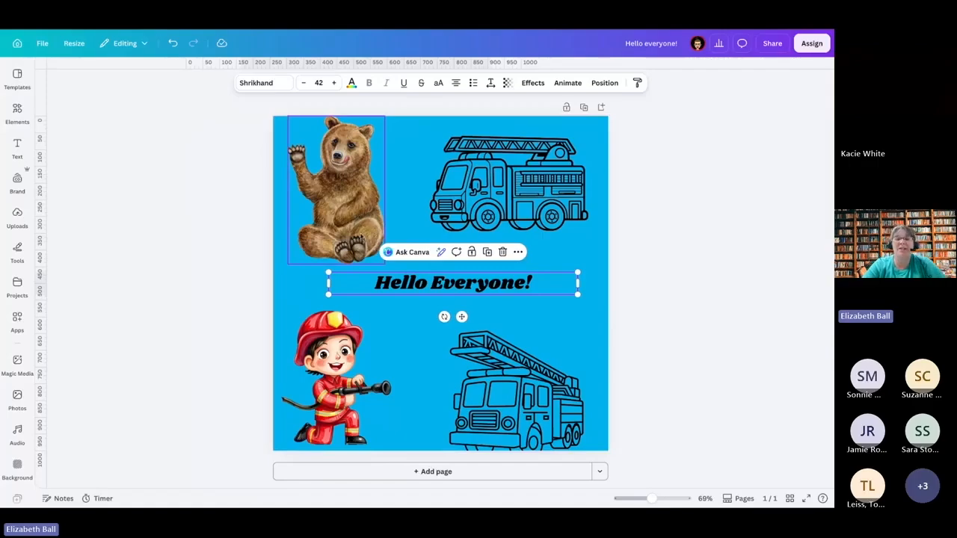
Step: Add a second page and search the elements for "Grasshopper in a boat sitting on a lake with a purple sky"
click(364, 473)
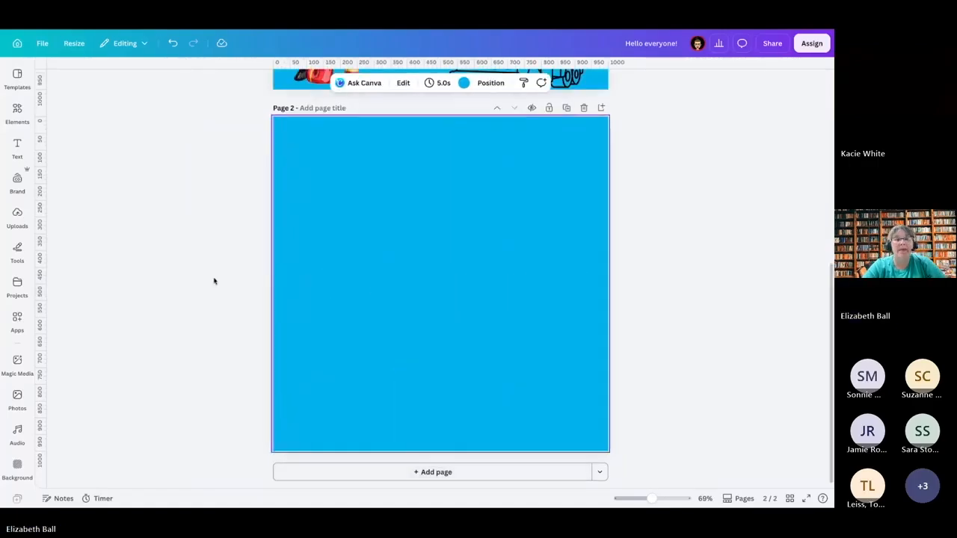
click(14, 114)
click(185, 78)
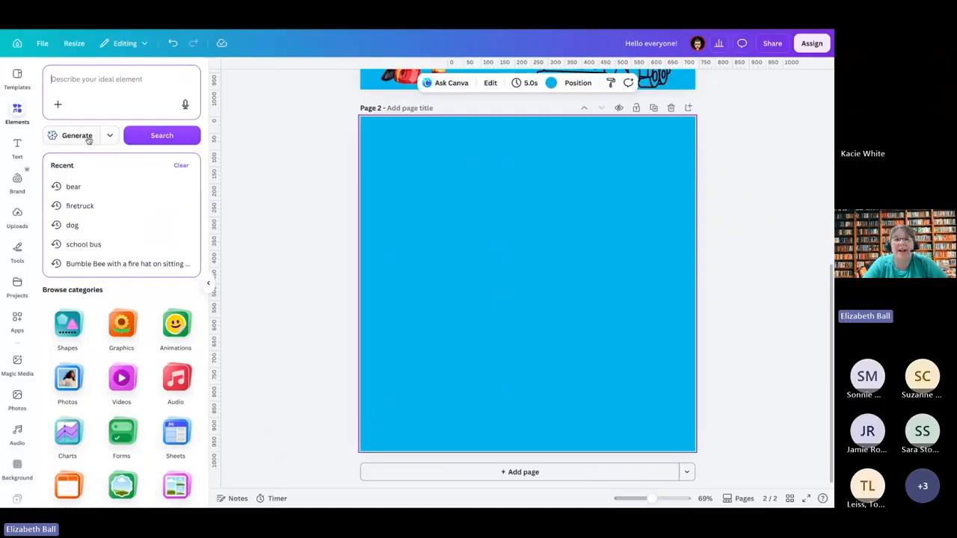
click(102, 84)
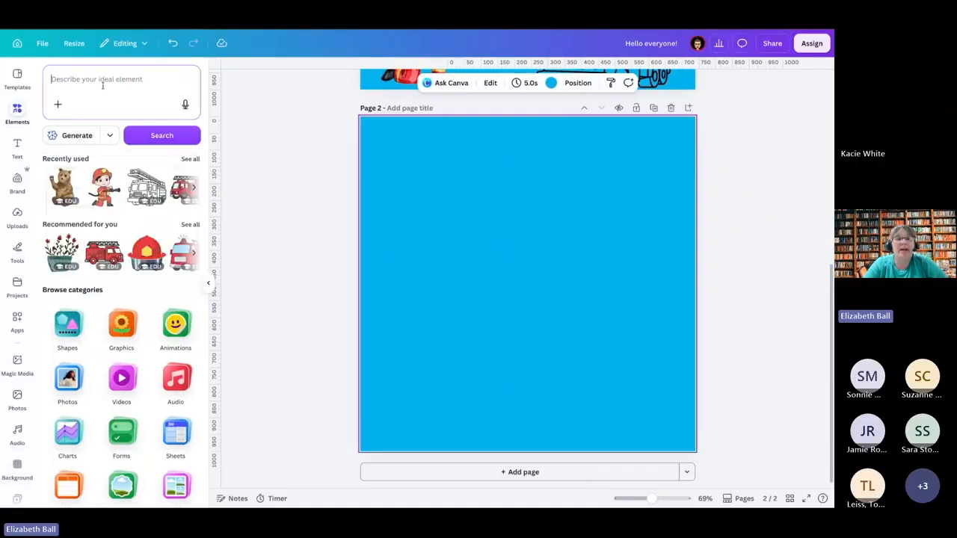
click(103, 86)
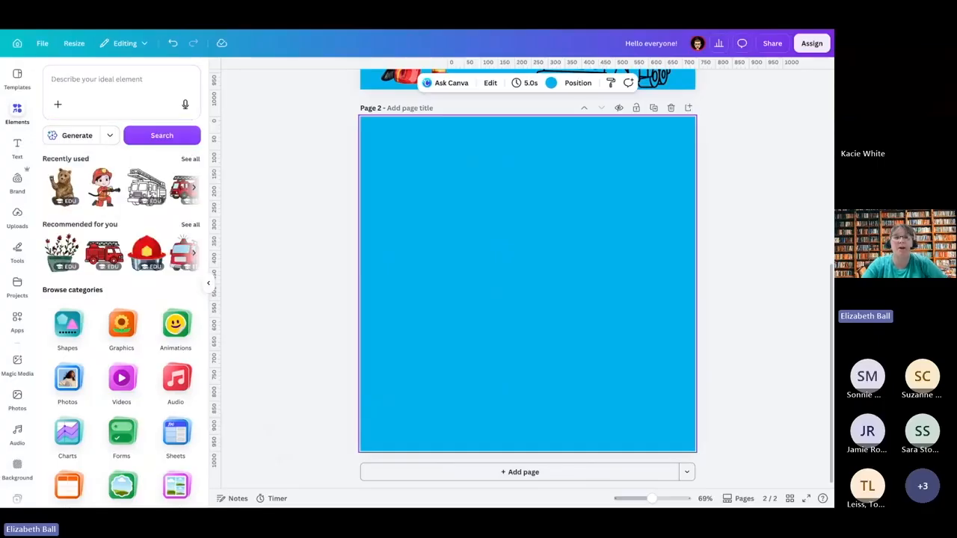
text(Gr)
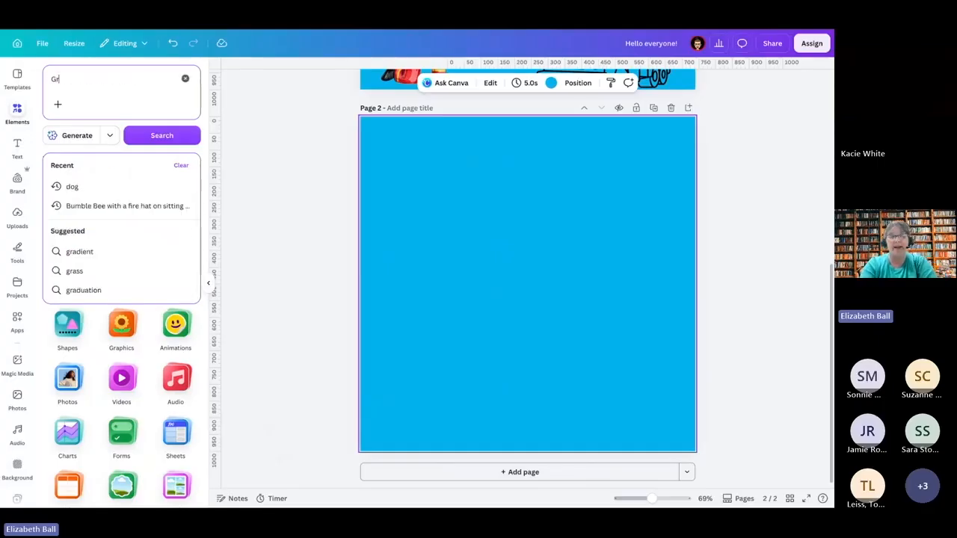
text(asshopper)
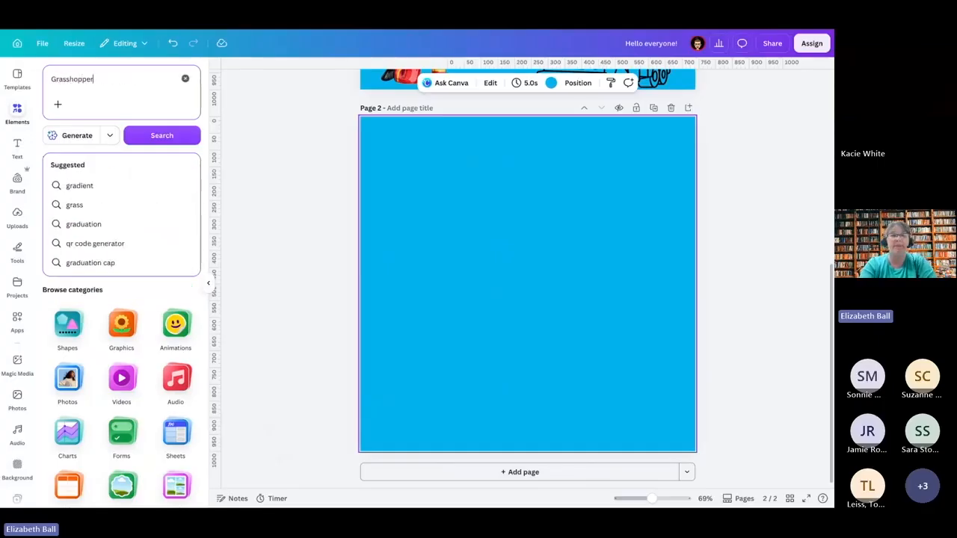
text( in a boat)
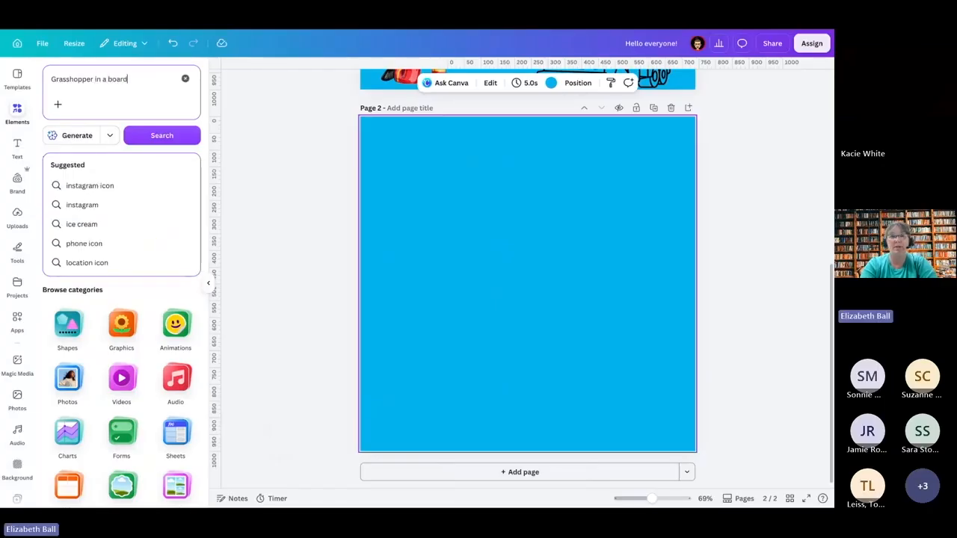
text( si)
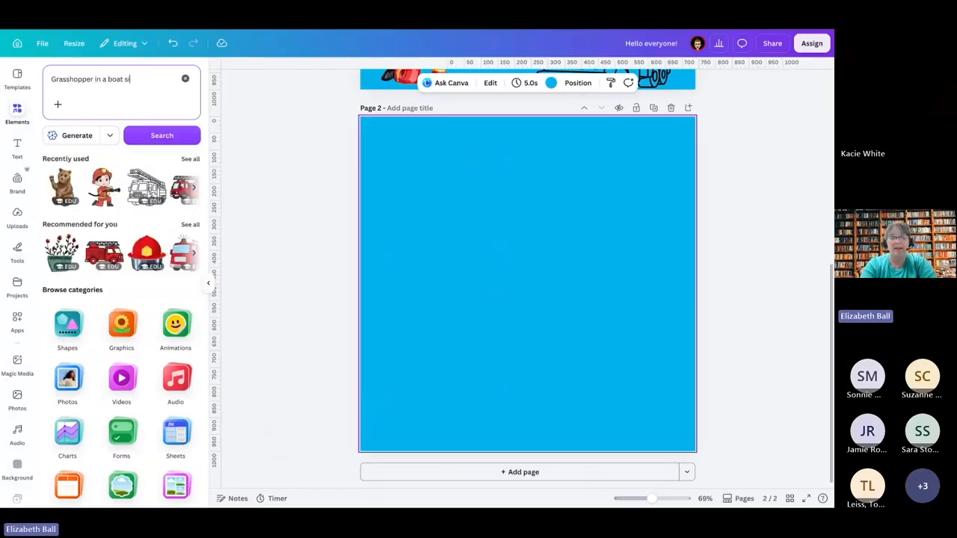
text(tting on a lapt)
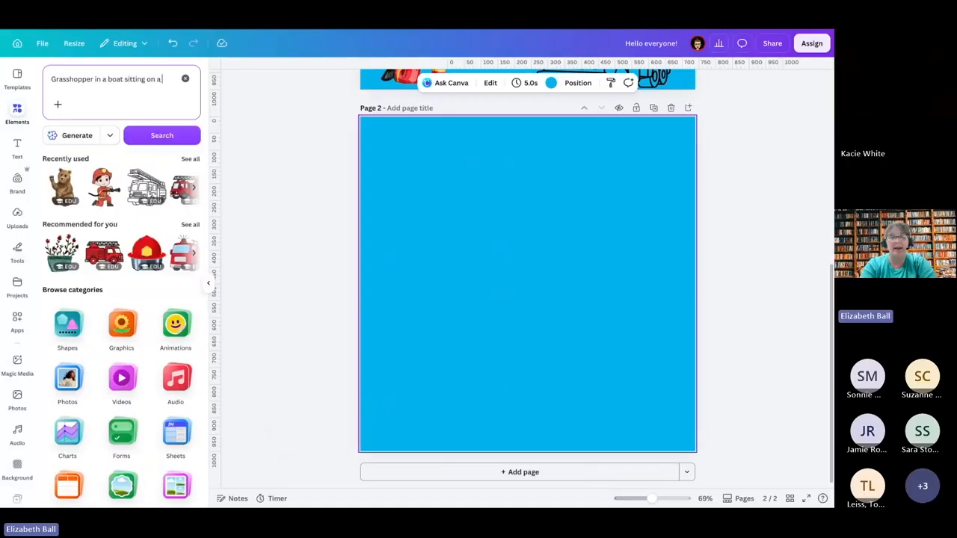
key(BackSpace)
key(BackSpace)
text(ke with a pu)
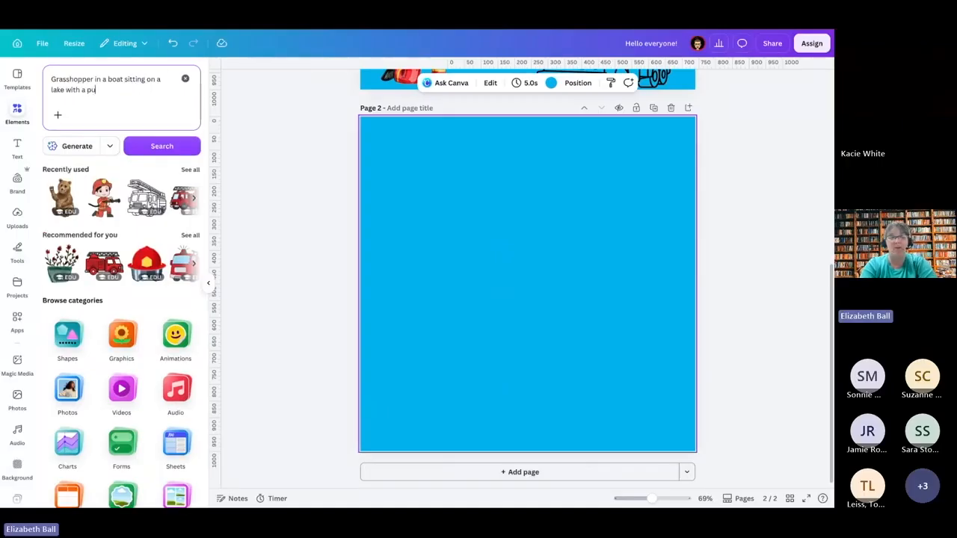
text(rple s)
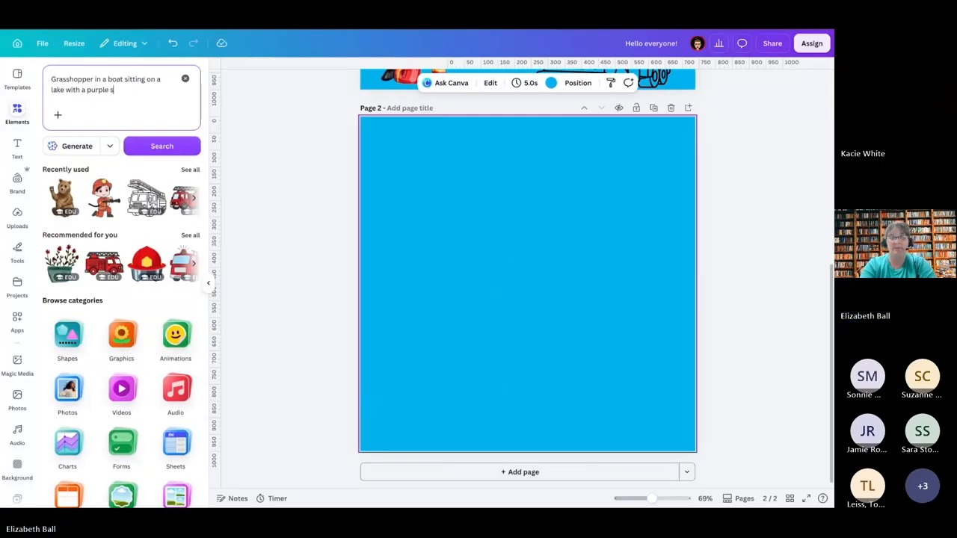
text(ky)
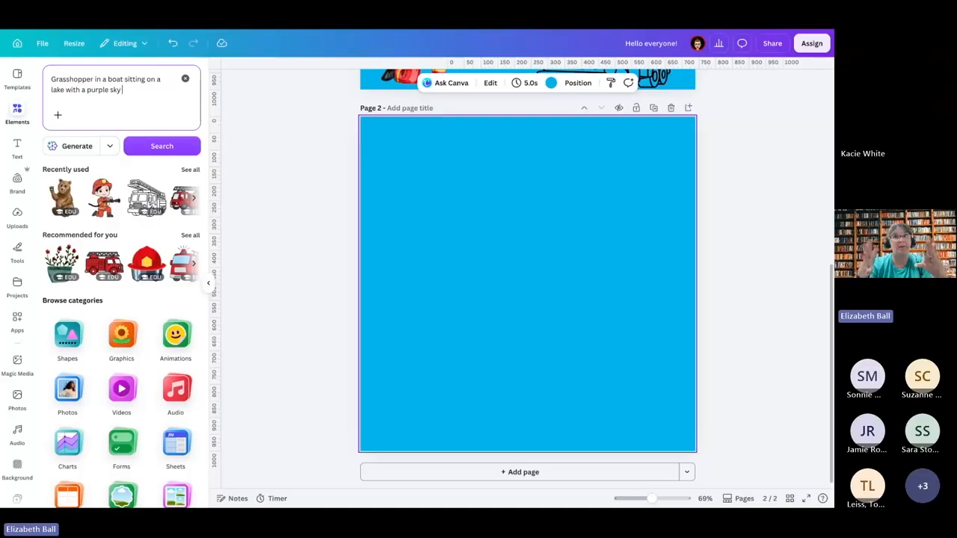
click(155, 148)
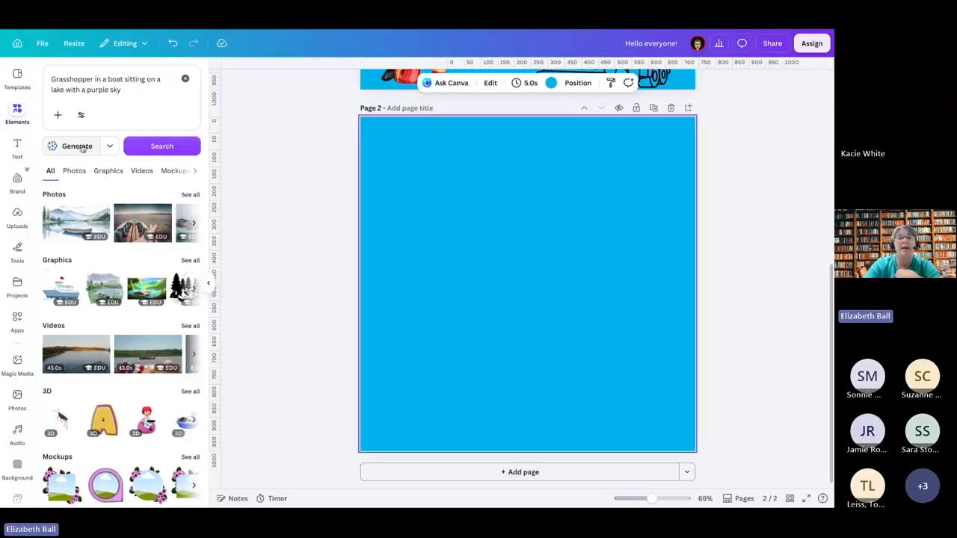
Step: Generate images from the grasshopper prompt and place the one with the green grasshopper in a red boat on page 2
click(112, 147)
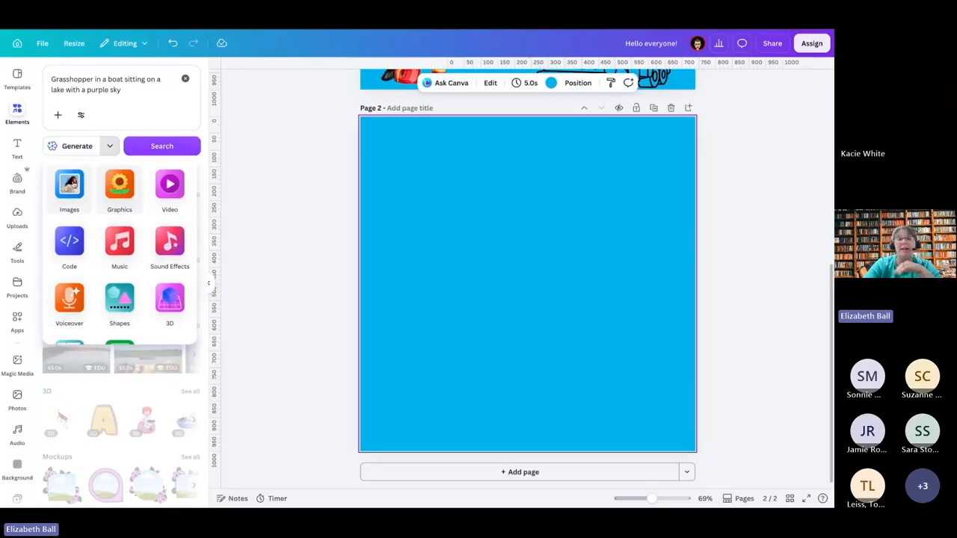
click(70, 185)
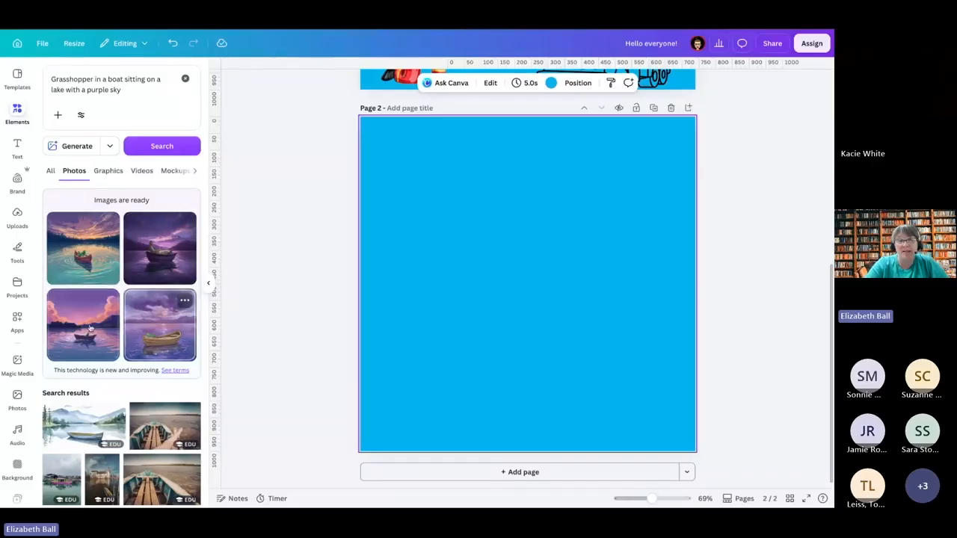
click(88, 257)
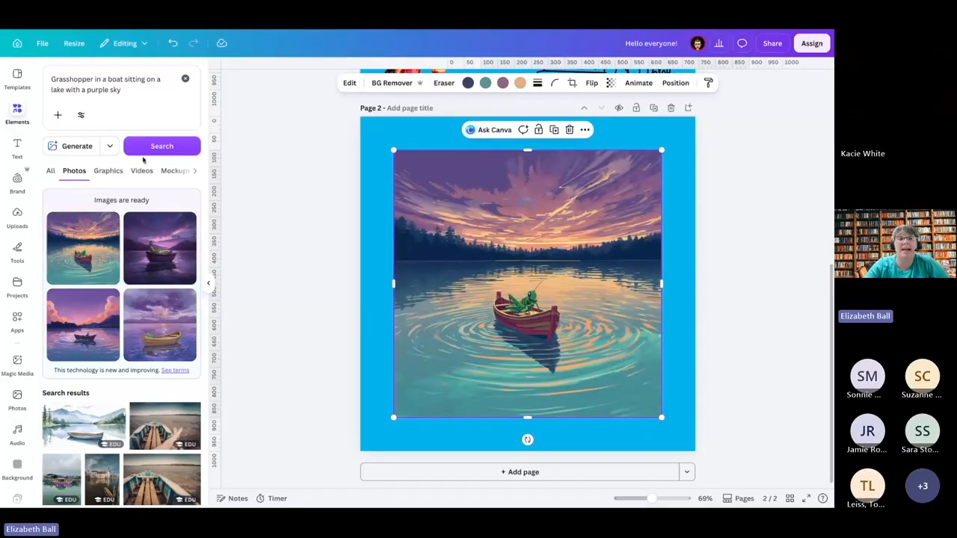
Step: Generate images from the new prompt "lion sitting on top of a firetruck in a busy city street"
triple_click(129, 91)
text(lion si)
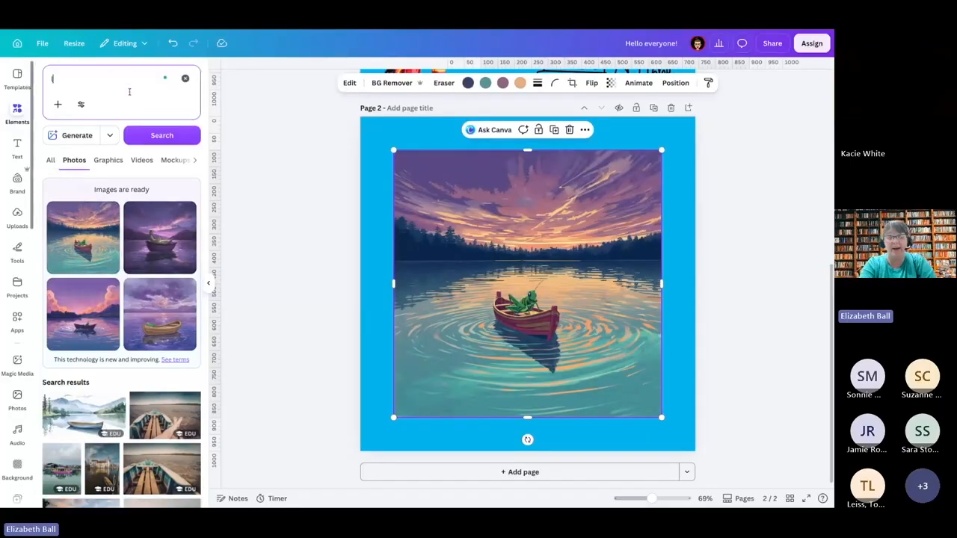
text(ttin)
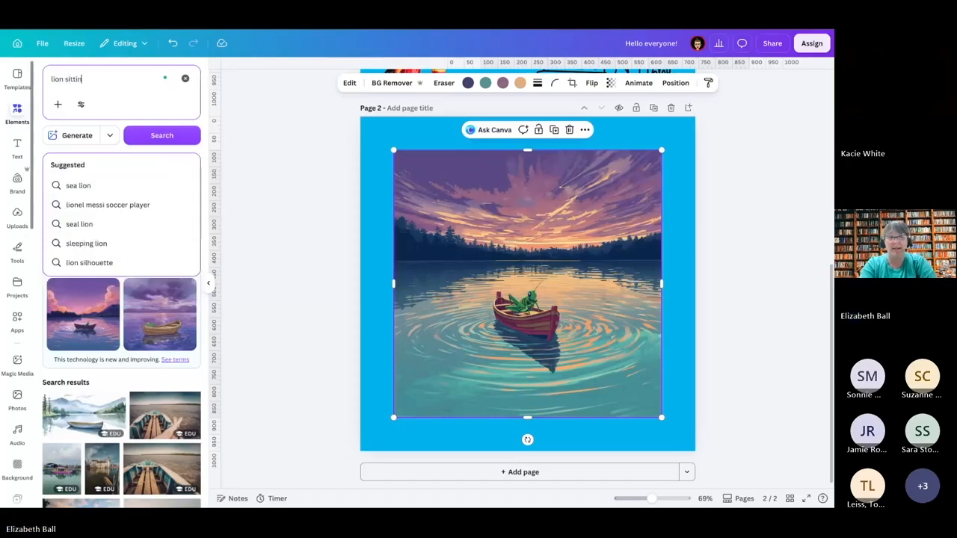
text(g on top of a)
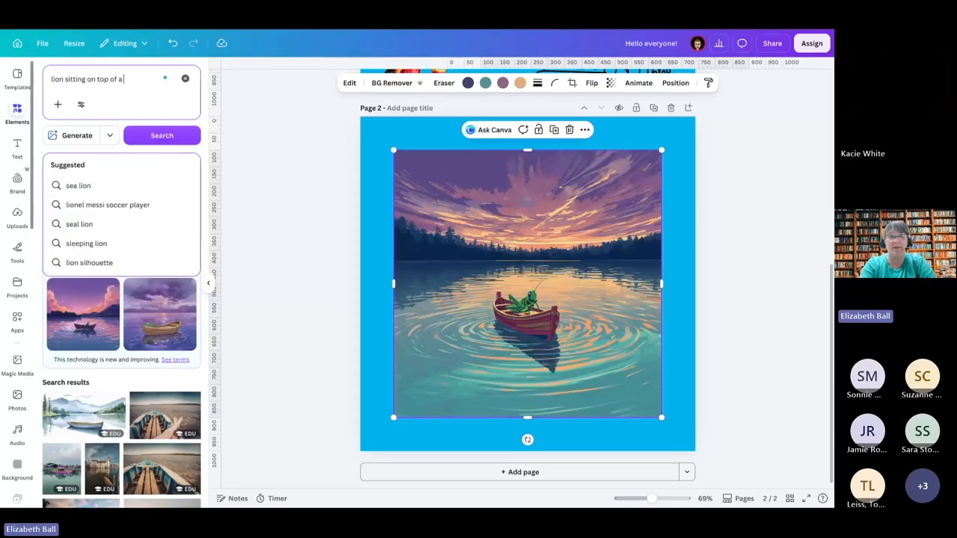
text( firetruck)
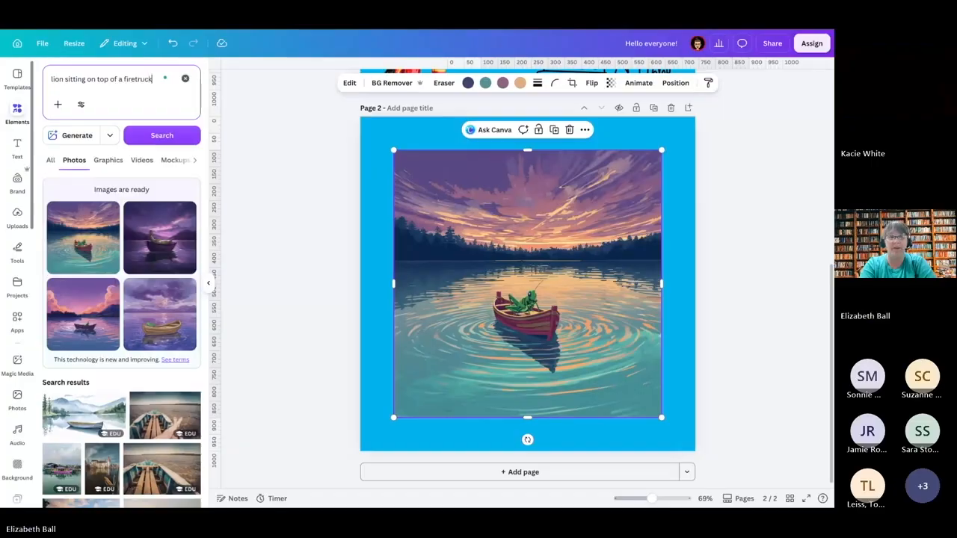
text( in a bus)
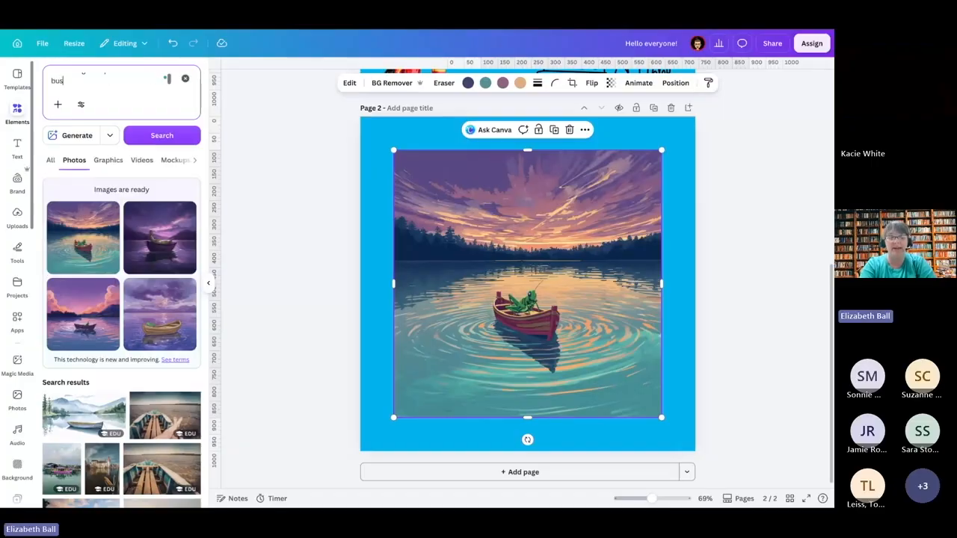
text(y si)
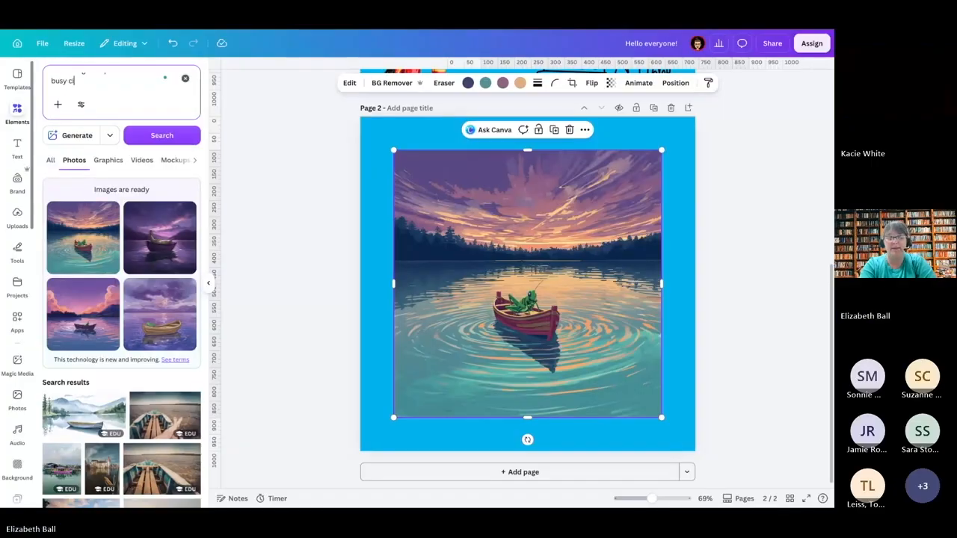
text(ty street)
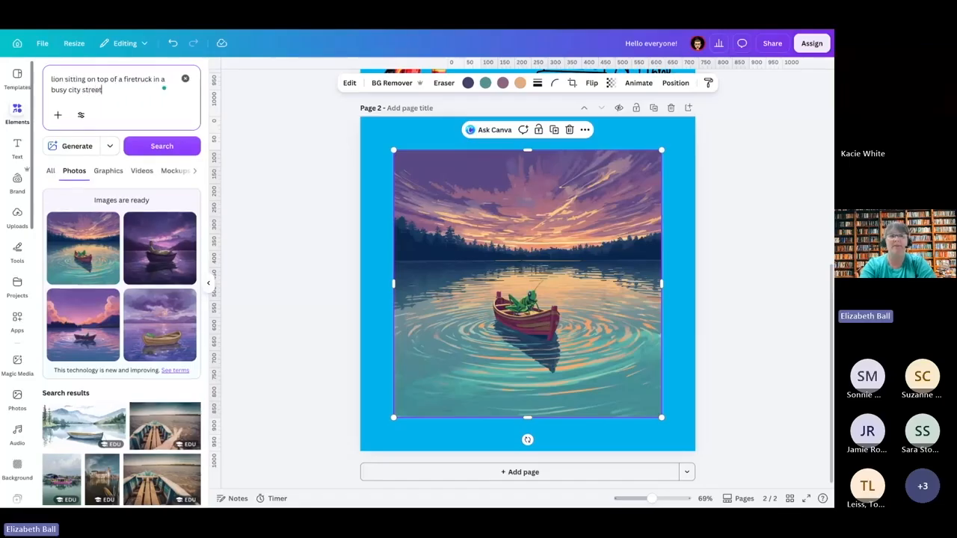
click(78, 148)
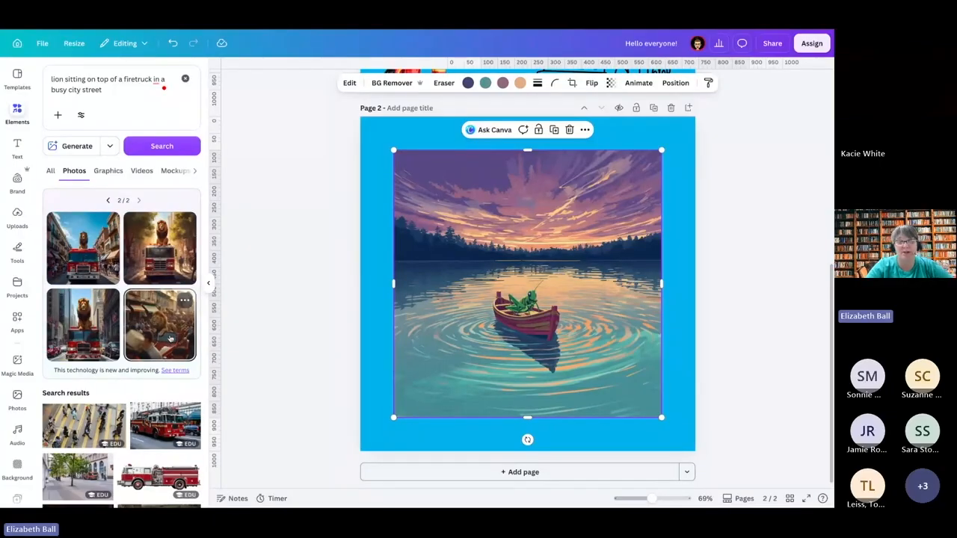
Step: Place the first generated lion-on-firetruck image on page 2 and delete the grasshopper image beneath it
drag(89, 273, 496, 294)
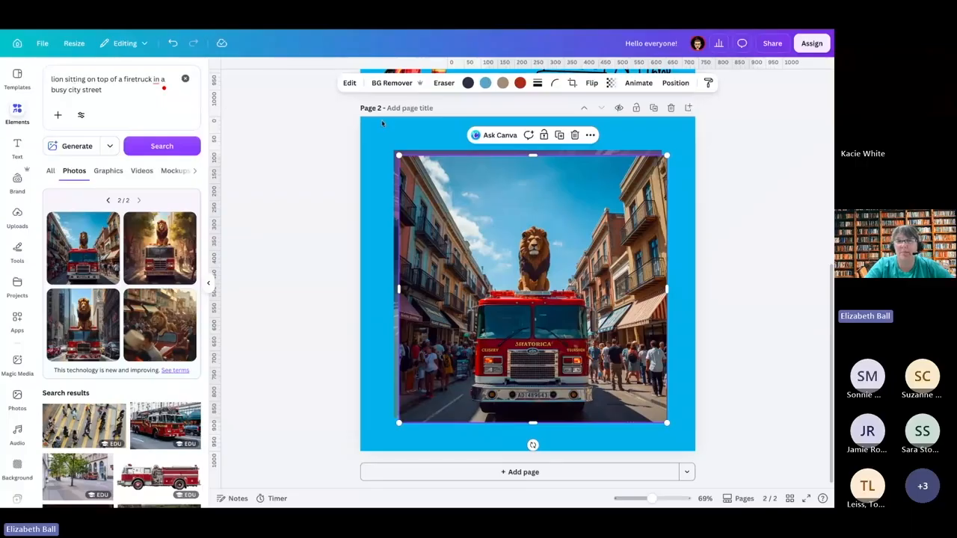
click(394, 180)
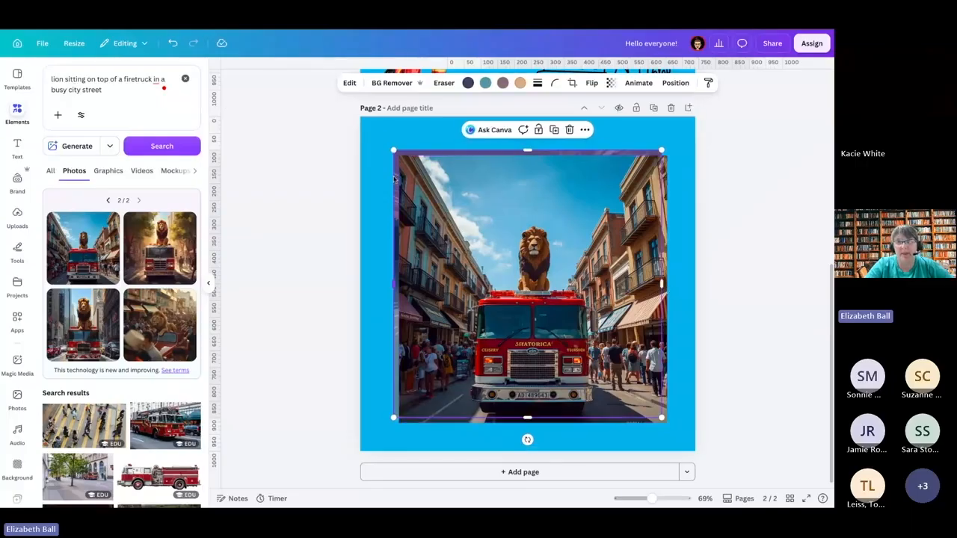
key(Delete)
Step: Enlarge and align the lion-on-firetruck image so it fills all of page 2
drag(524, 258, 523, 256)
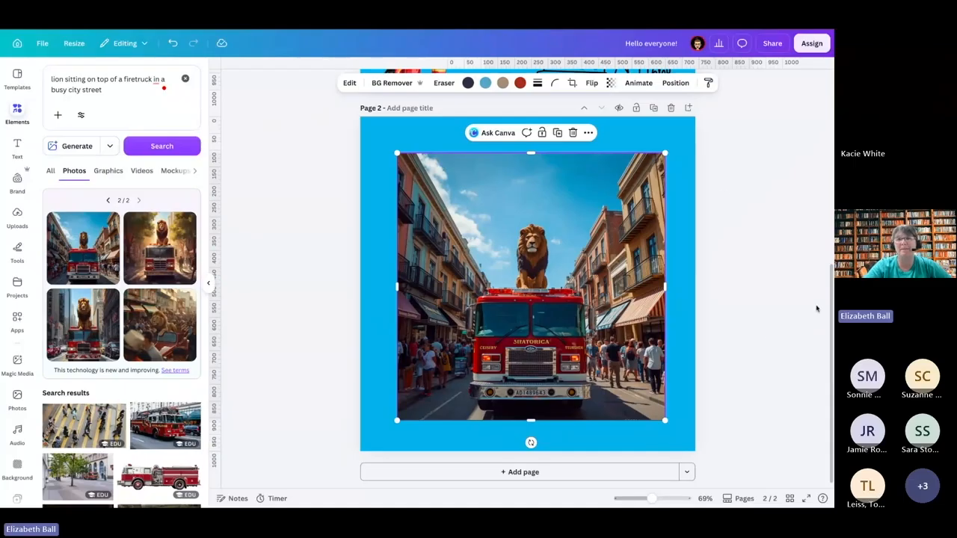
drag(664, 152, 695, 122)
drag(398, 419, 360, 453)
drag(515, 342, 515, 333)
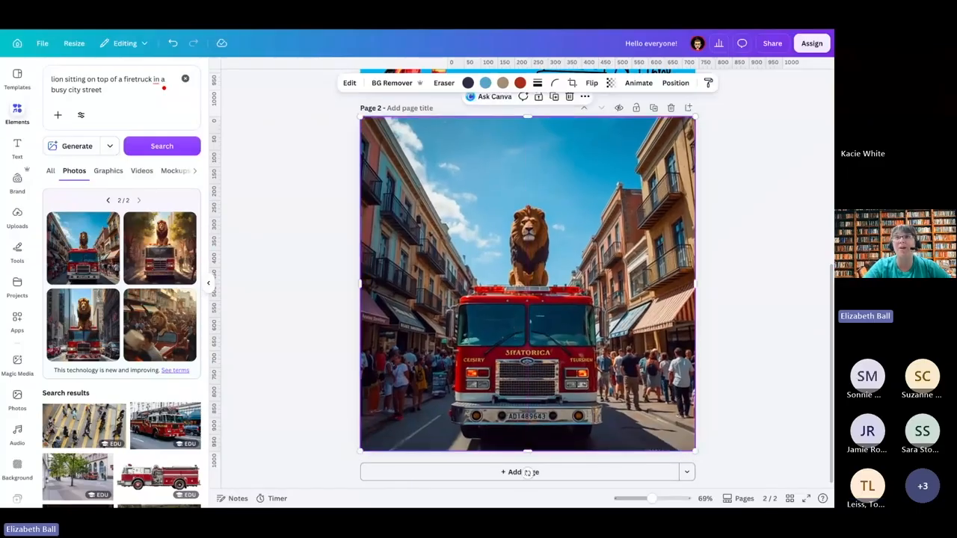
Step: Start Magic Eraser on the lion image and mark the lettering above the firetruck's left headlights with a size 15 brush
click(350, 83)
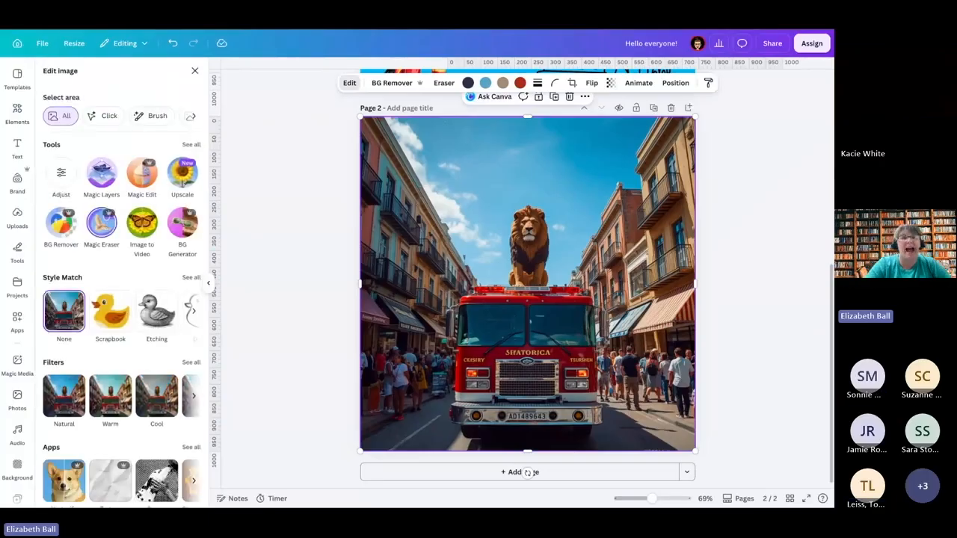
click(105, 221)
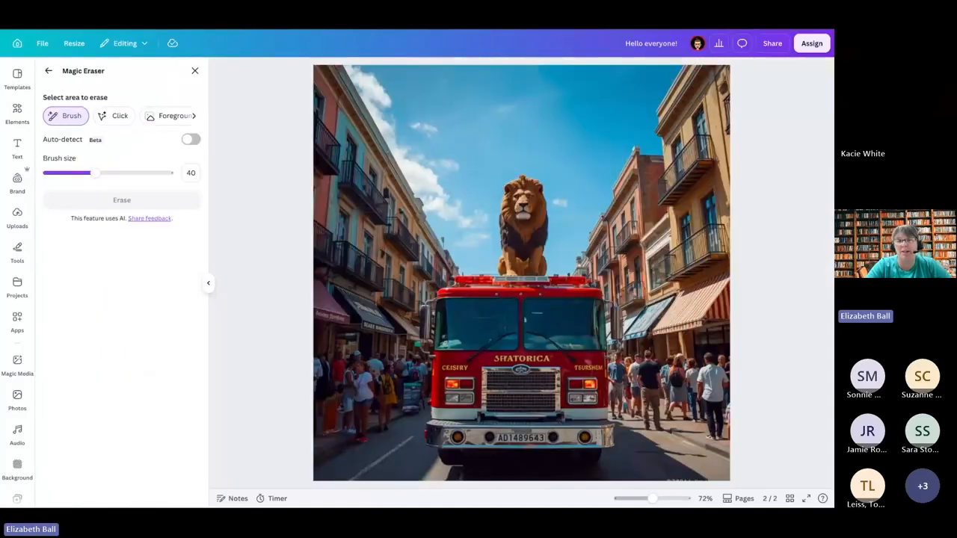
drag(94, 168, 64, 172)
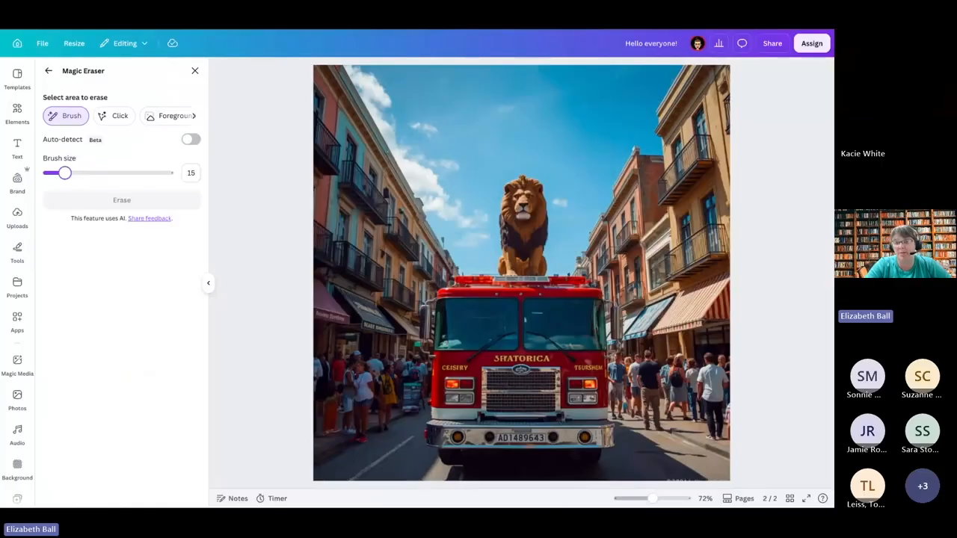
click(652, 499)
mouse_move(652, 499)
mouse_down()
mouse_move(678, 499)
mouse_move(662, 499)
mouse_up()
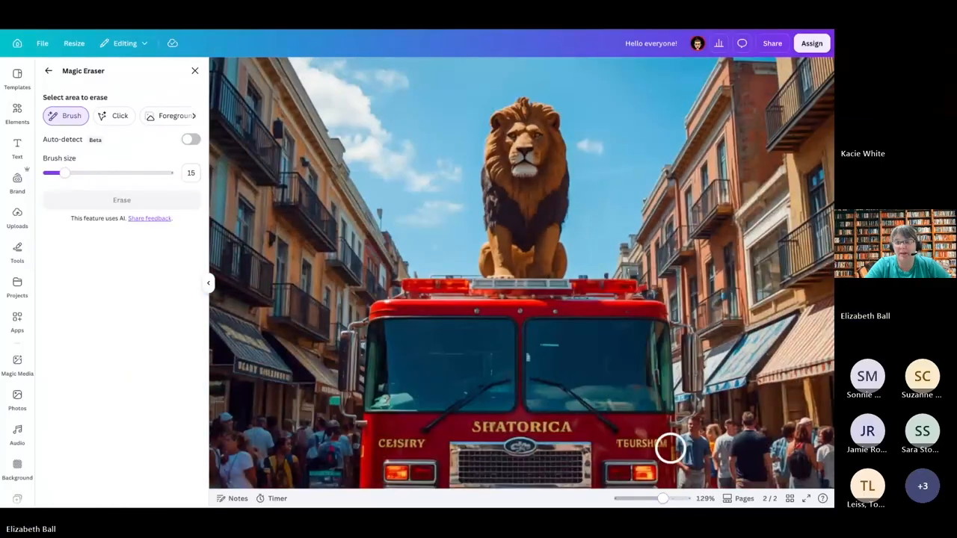
scroll(672, 443, down, 3)
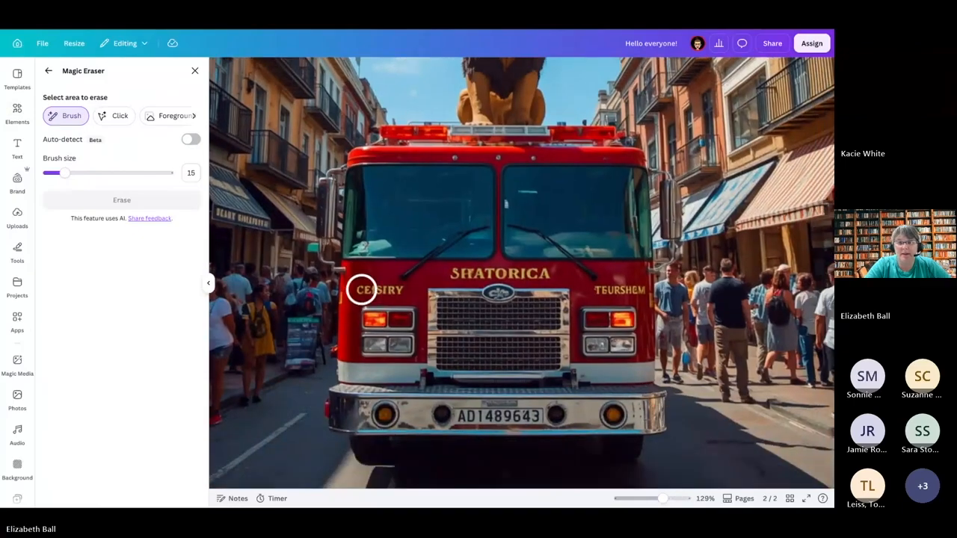
drag(361, 289, 387, 288)
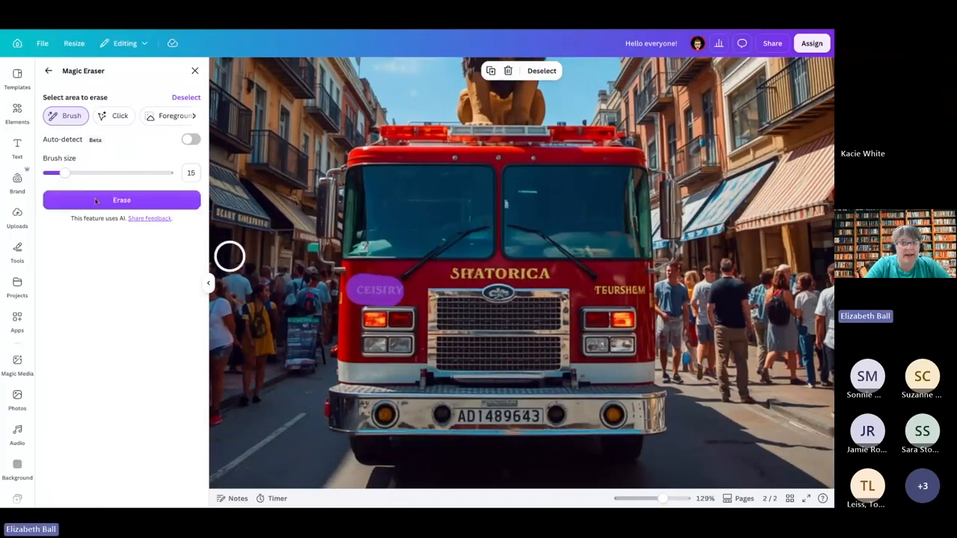
Step: Mark the firetruck's centre and right lettering with a size 9 brush and erase all the marked text
drag(65, 173, 57, 172)
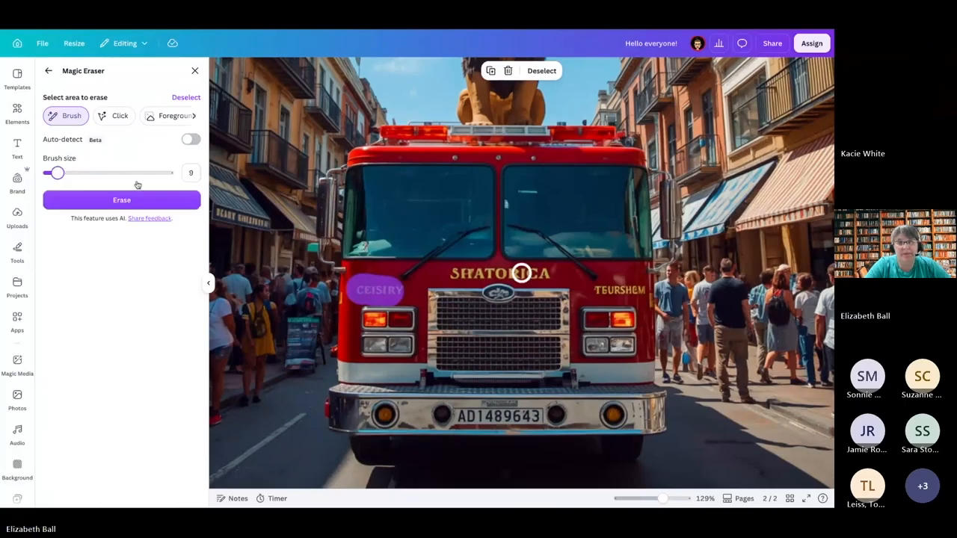
mouse_move(450, 274)
mouse_down()
mouse_move(545, 272)
mouse_move(637, 287)
mouse_up()
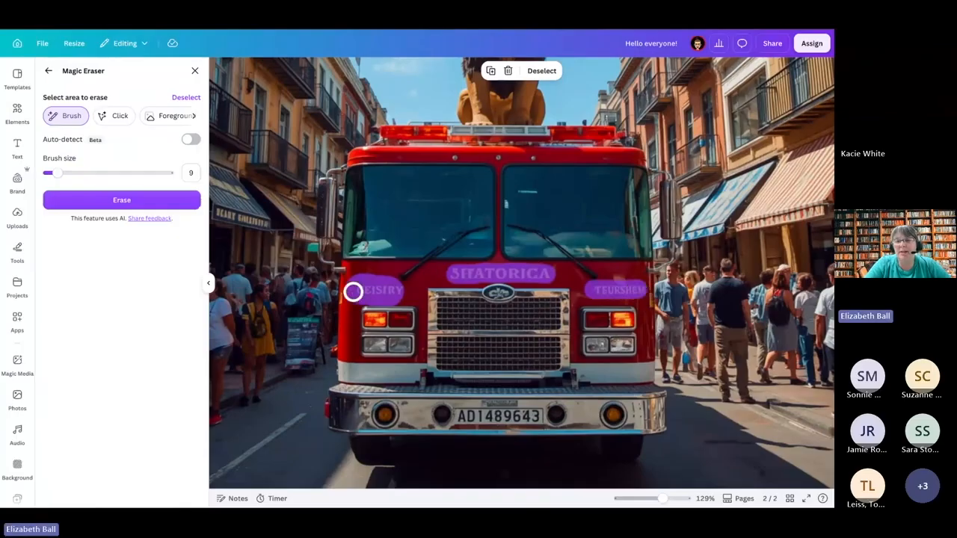
click(86, 201)
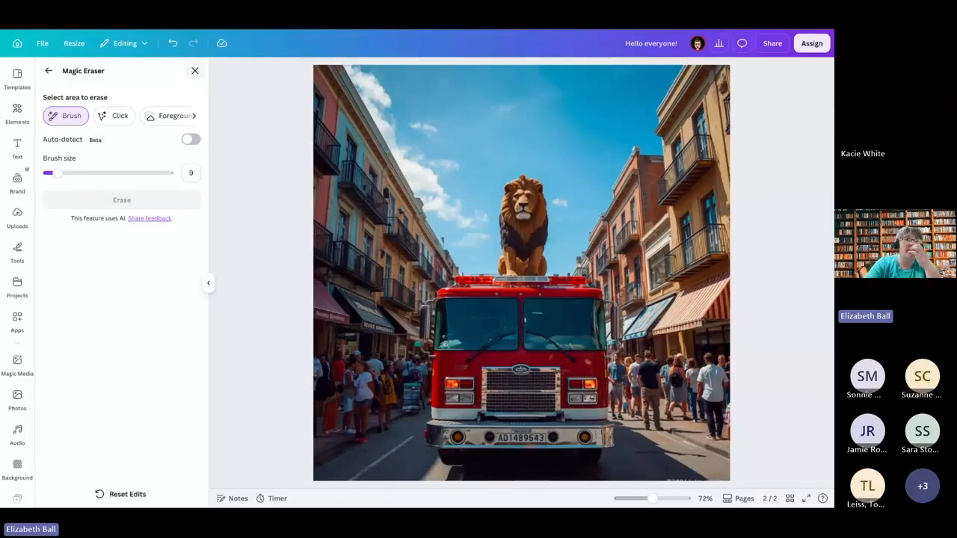
click(194, 70)
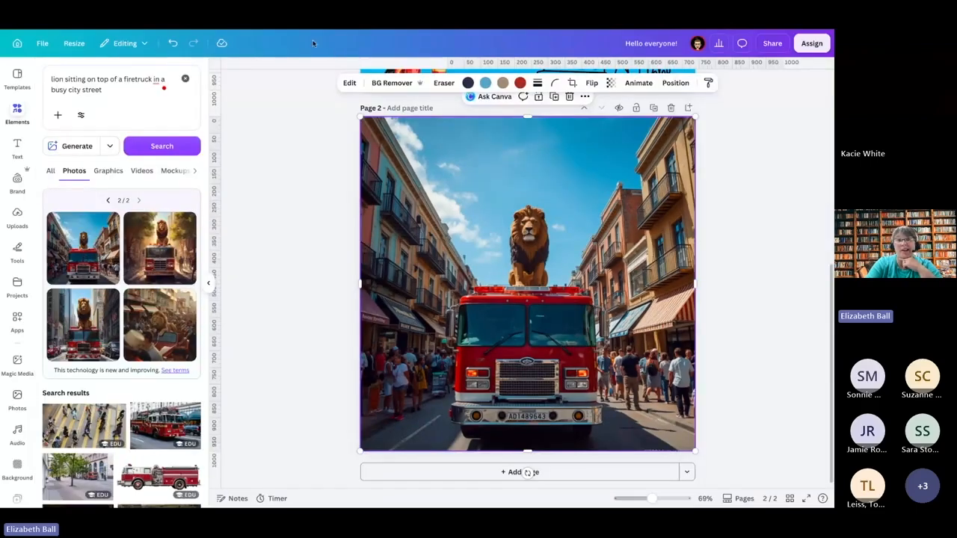
Step: Start Magic Edit on the image and brush over the area on top of the lion's head at brush size 20
click(349, 83)
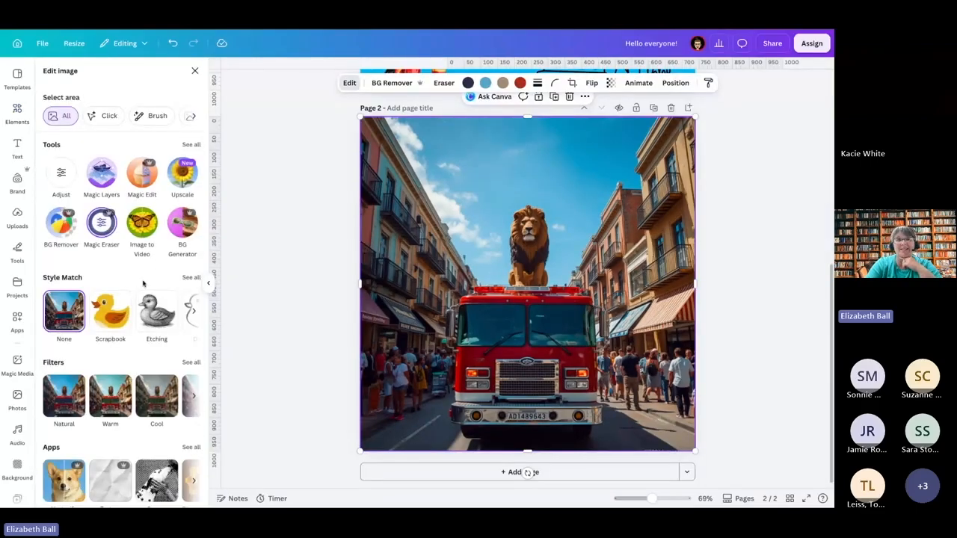
click(191, 144)
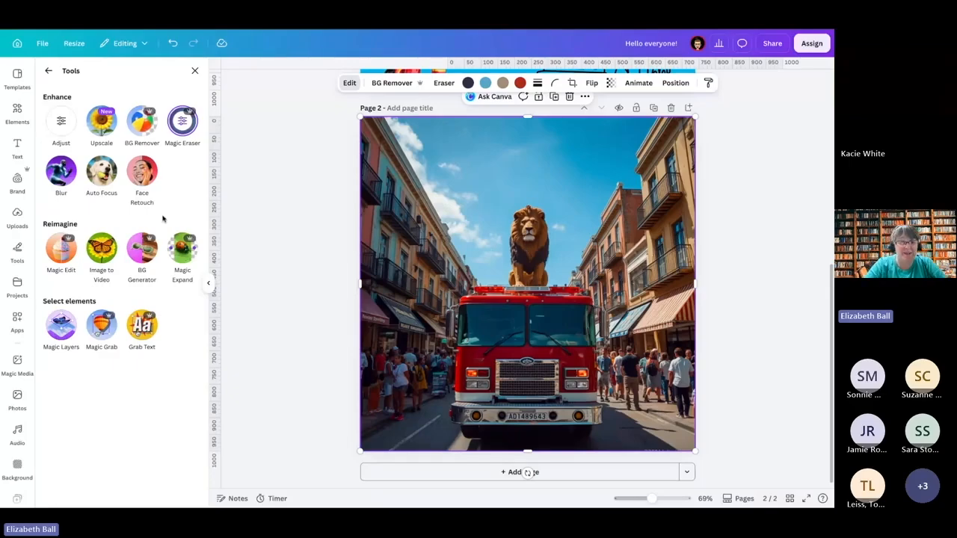
click(70, 249)
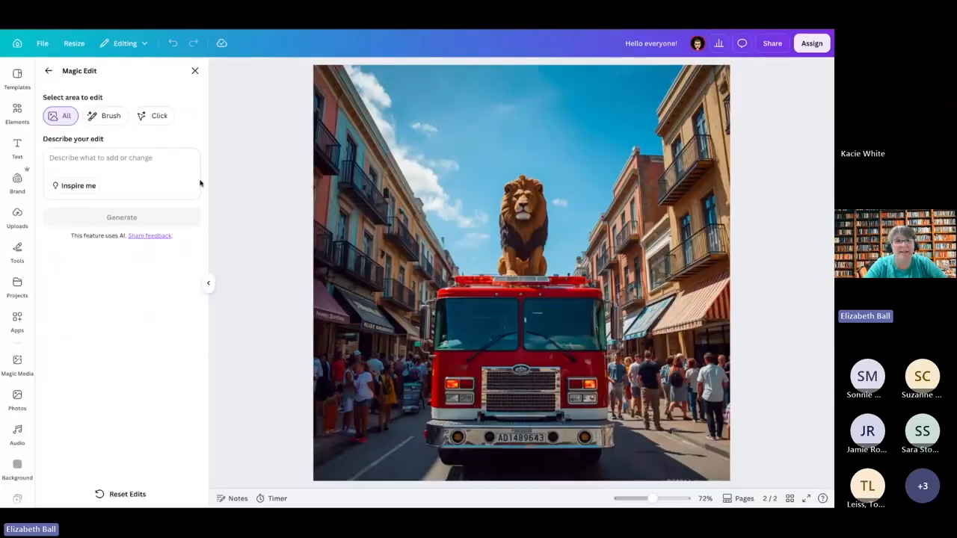
click(103, 117)
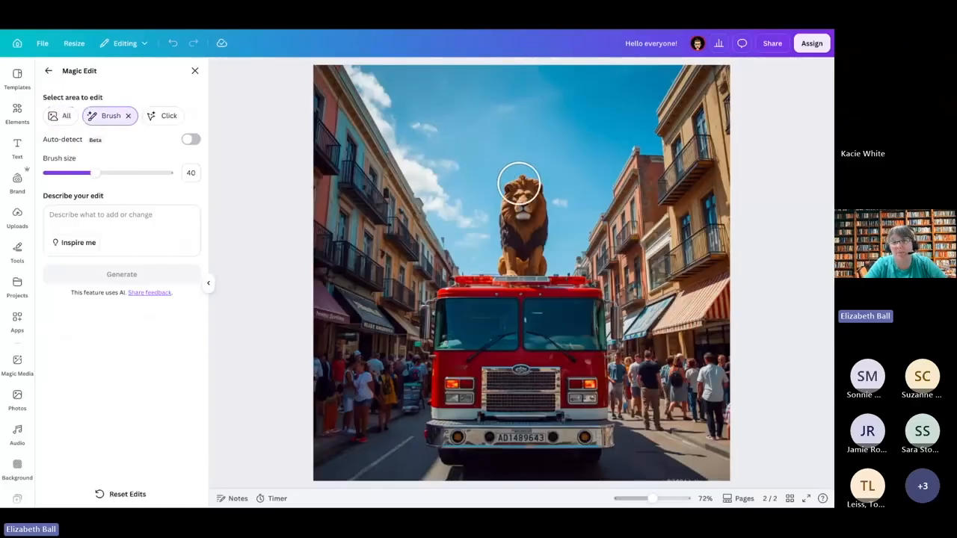
drag(96, 172, 70, 172)
mouse_move(501, 180)
mouse_down()
mouse_move(536, 179)
mouse_move(534, 170)
mouse_move(519, 163)
mouse_move(507, 175)
mouse_move(541, 170)
mouse_up()
Step: Generate a "top hat with a flower" in the brushed area and close Magic Edit
click(83, 219)
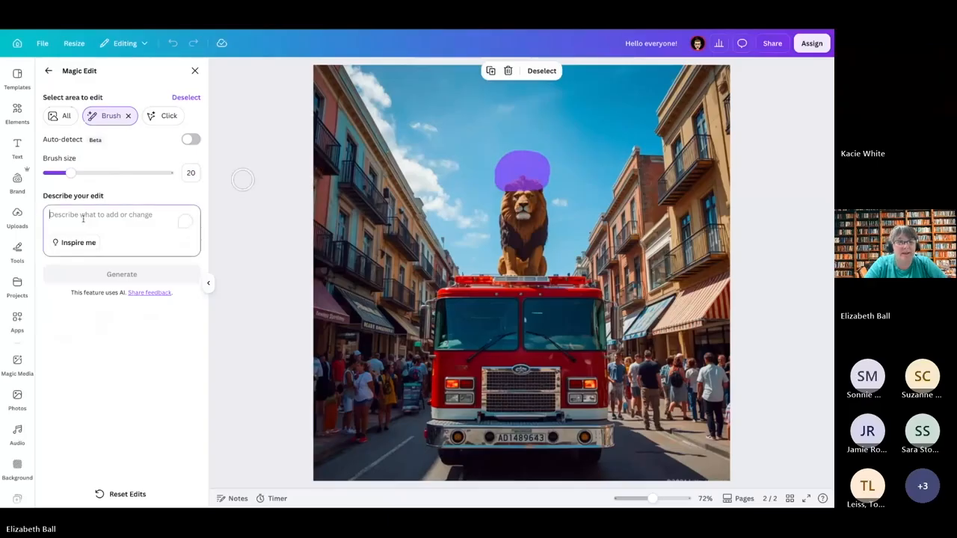
text(top ha)
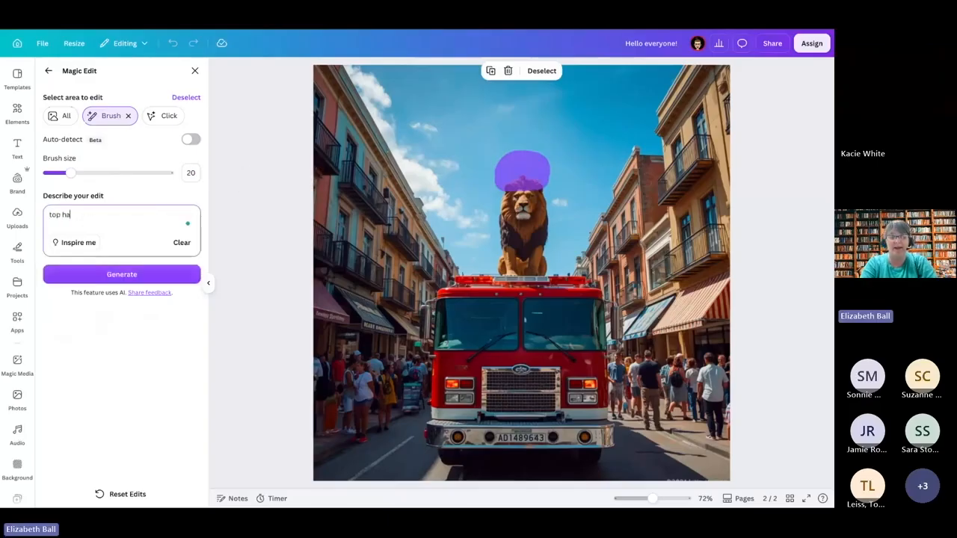
text(t with a flower)
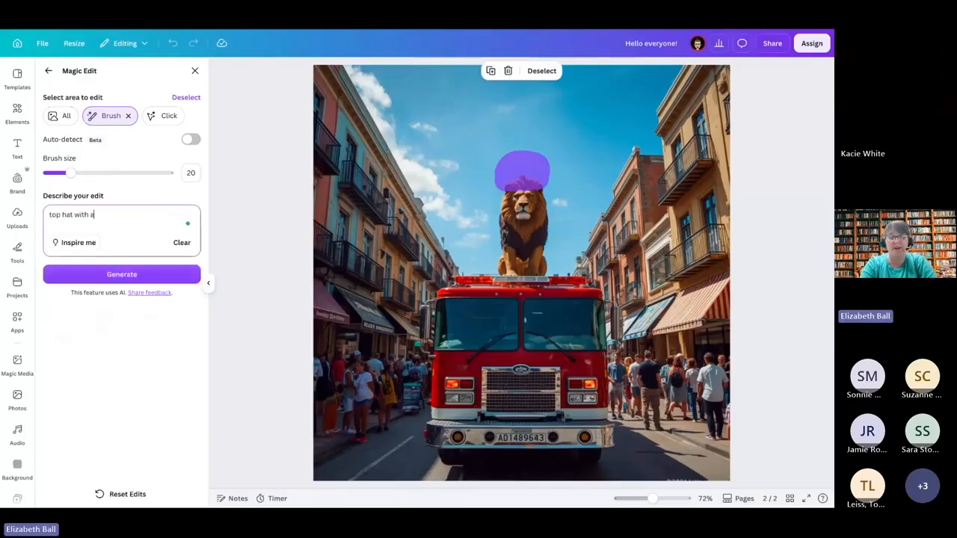
click(120, 275)
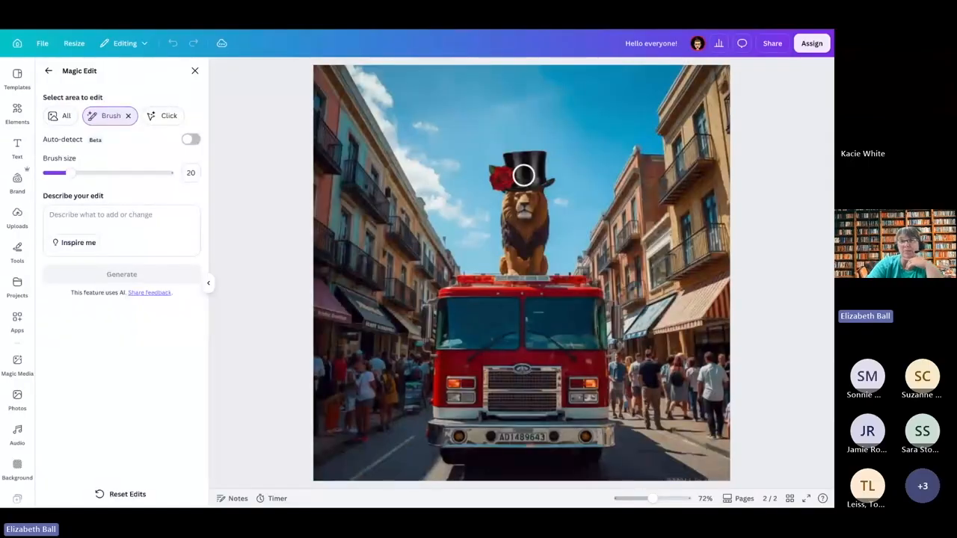
click(194, 72)
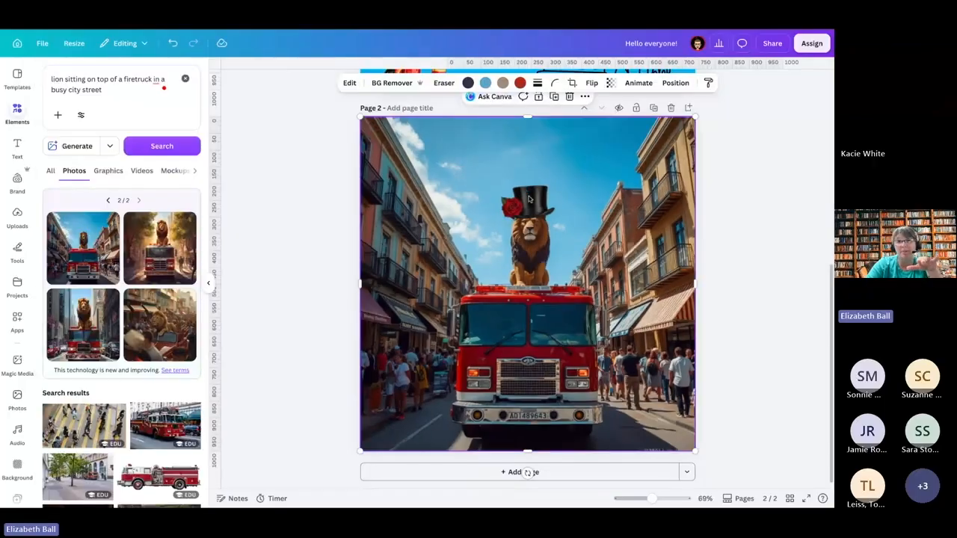
Step: Split the lion-on-firetruck image into editable elements with Magic Layers
click(514, 215)
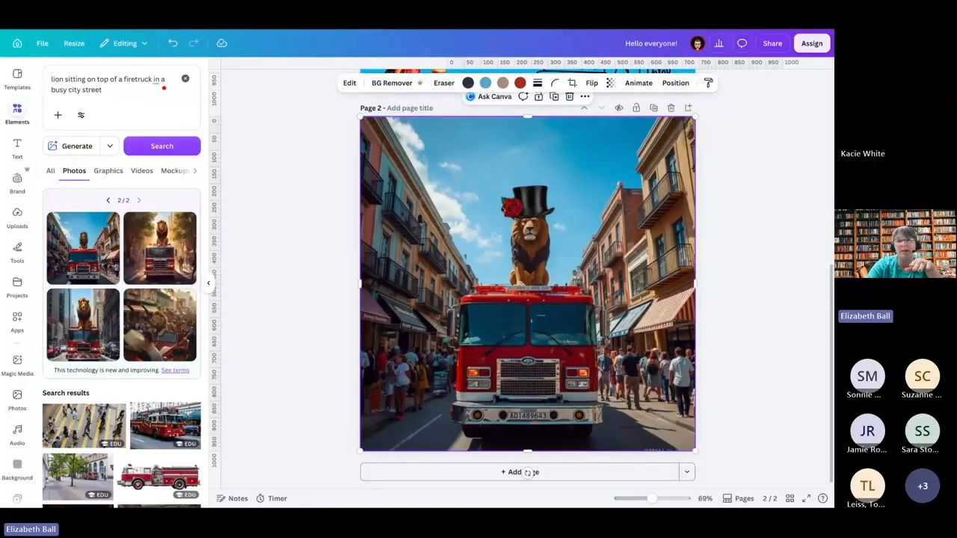
click(350, 82)
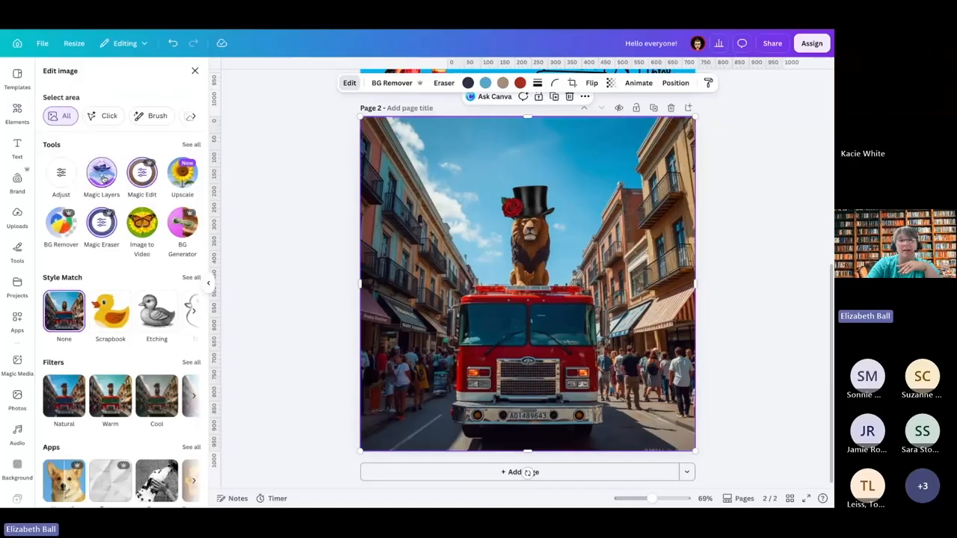
click(102, 175)
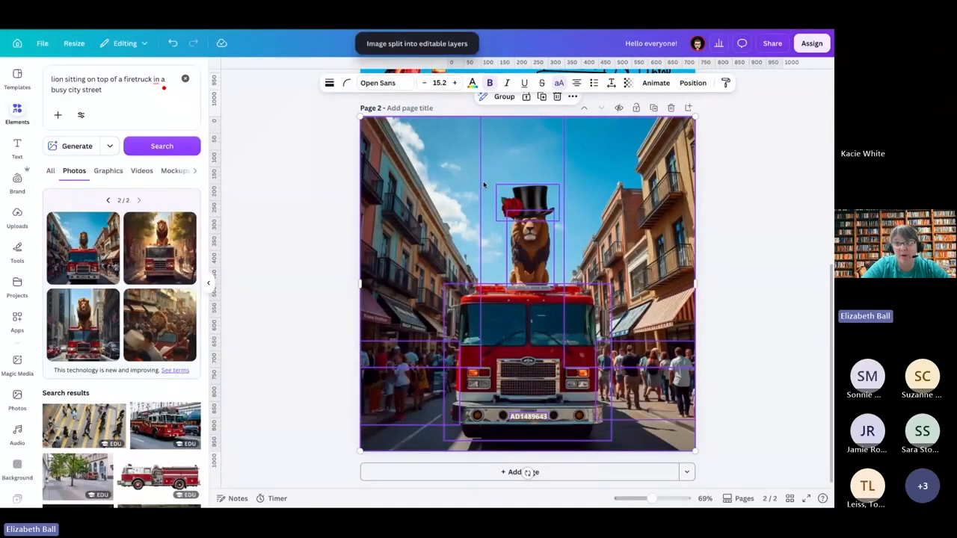
Step: Shrink the top hat layer, fit it onto the lion's head and rotate it slightly
click(525, 198)
mouse_move(532, 202)
mouse_down()
mouse_move(553, 188)
mouse_move(528, 209)
mouse_up()
key(Down)
key(Right)
key(Down)
key(Left)
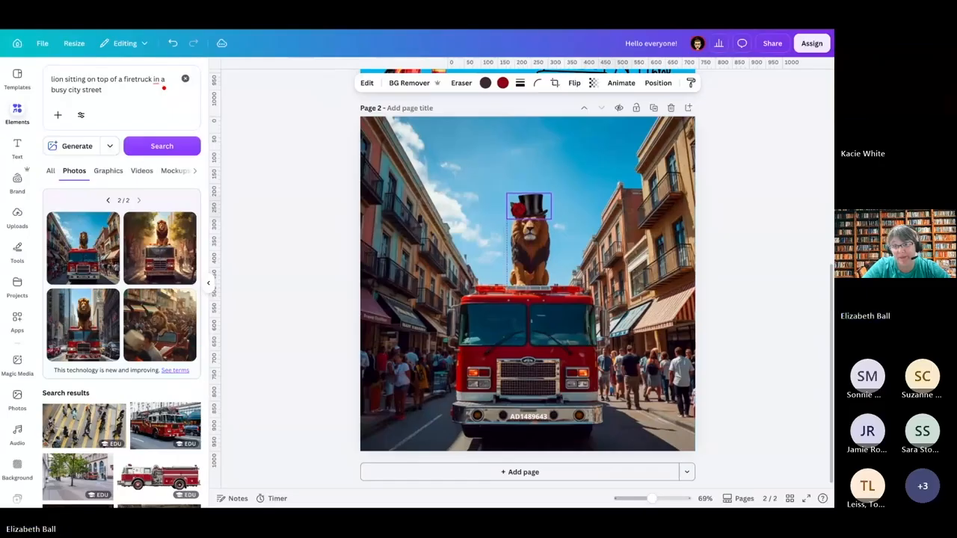
drag(521, 241, 518, 240)
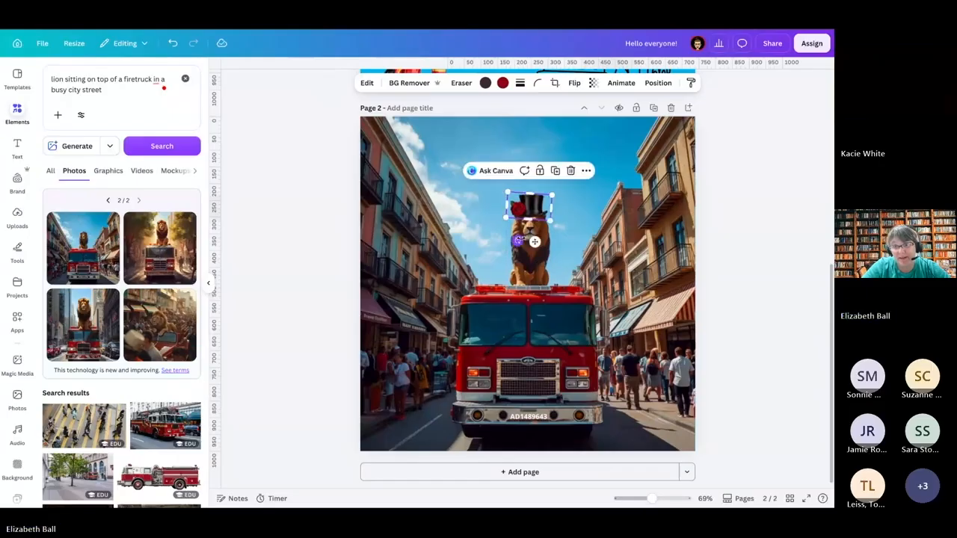
click(765, 256)
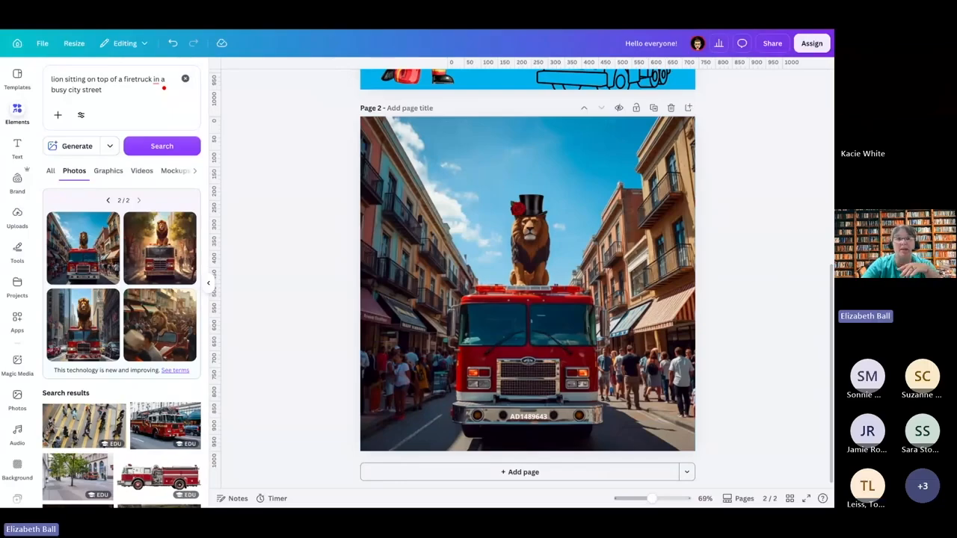
Step: Switch to the "Using Canva" presentation and review slides 7 to 10 on Magic Media, Magic Studio tools and custom QR codes
click(11, 32)
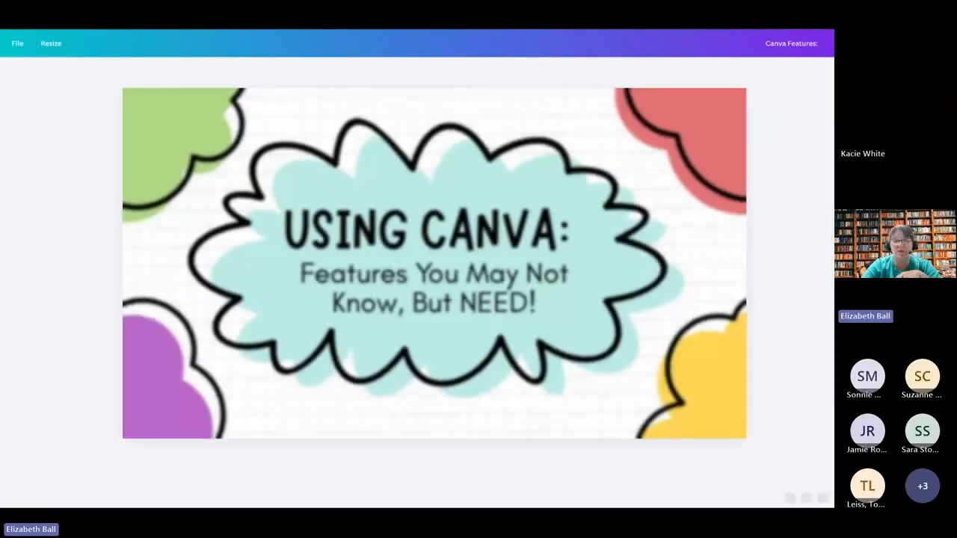
click(445, 467)
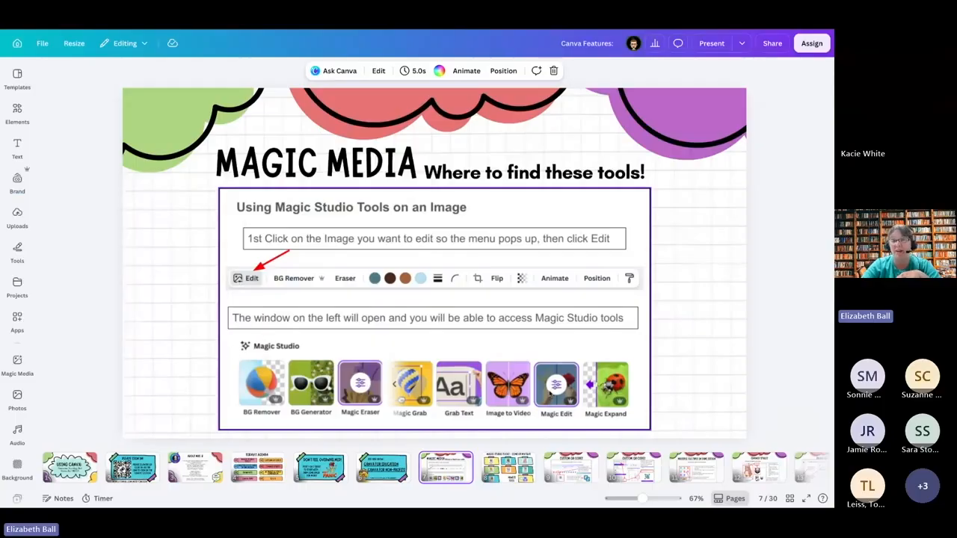
click(492, 466)
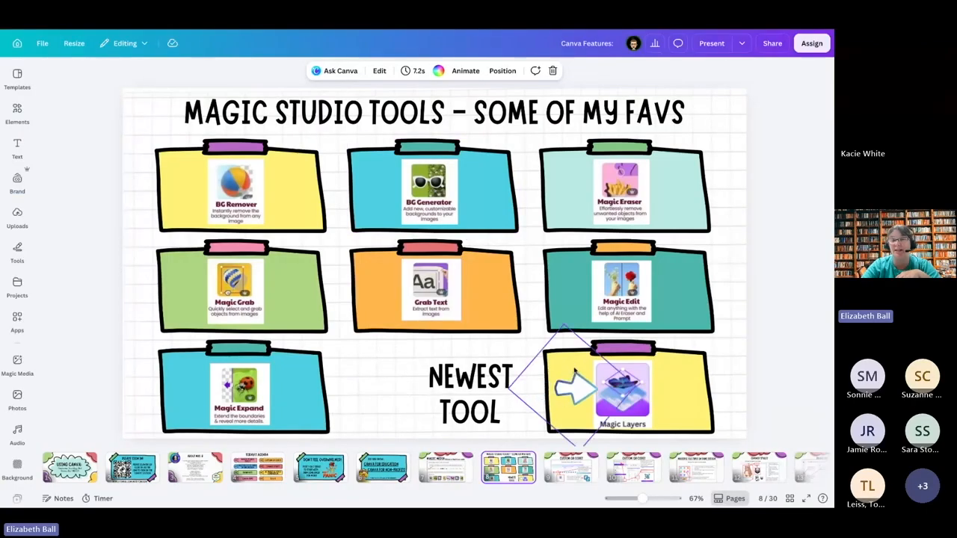
click(579, 470)
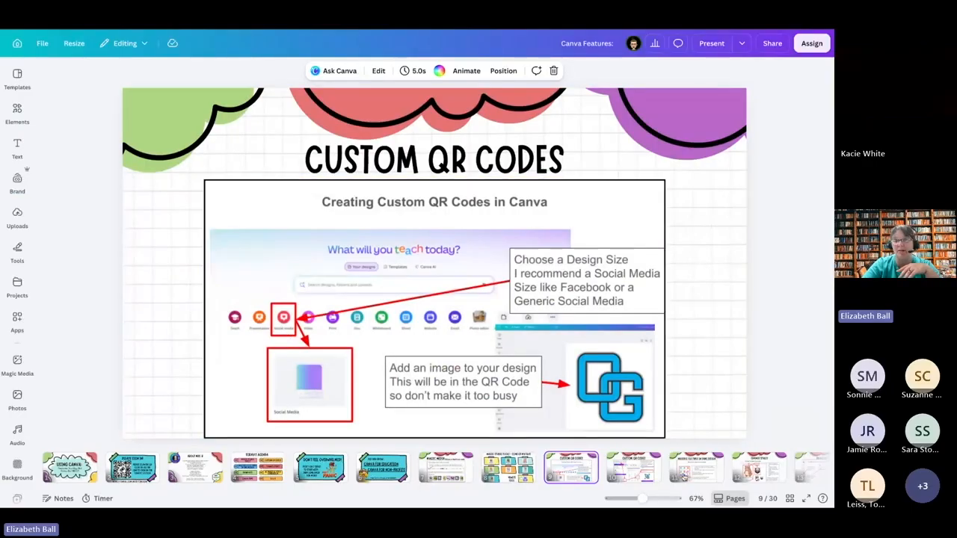
click(630, 476)
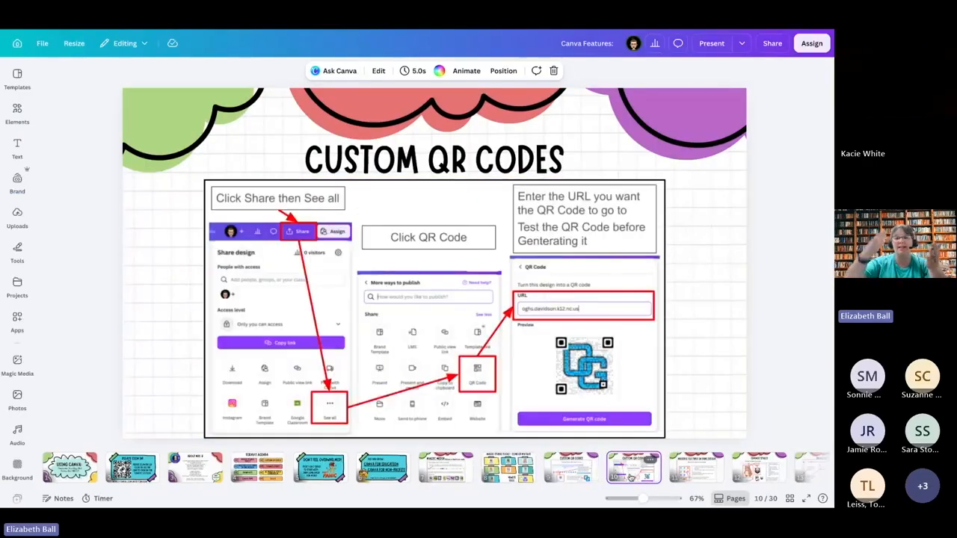